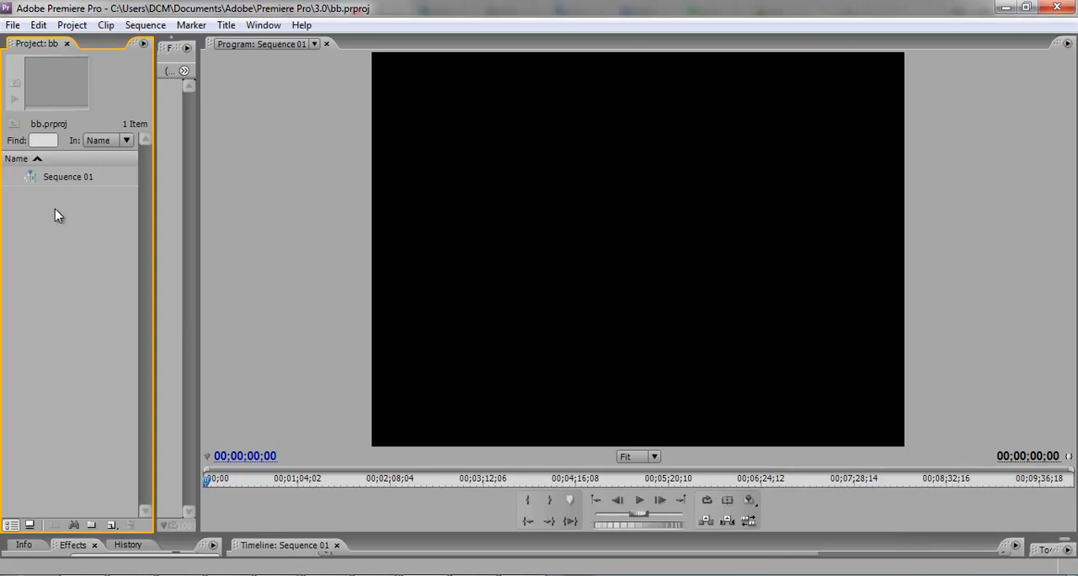
Step: Import the video walk perempuan.mp4 from the 3ds maya folder into the project
right_click(53, 201)
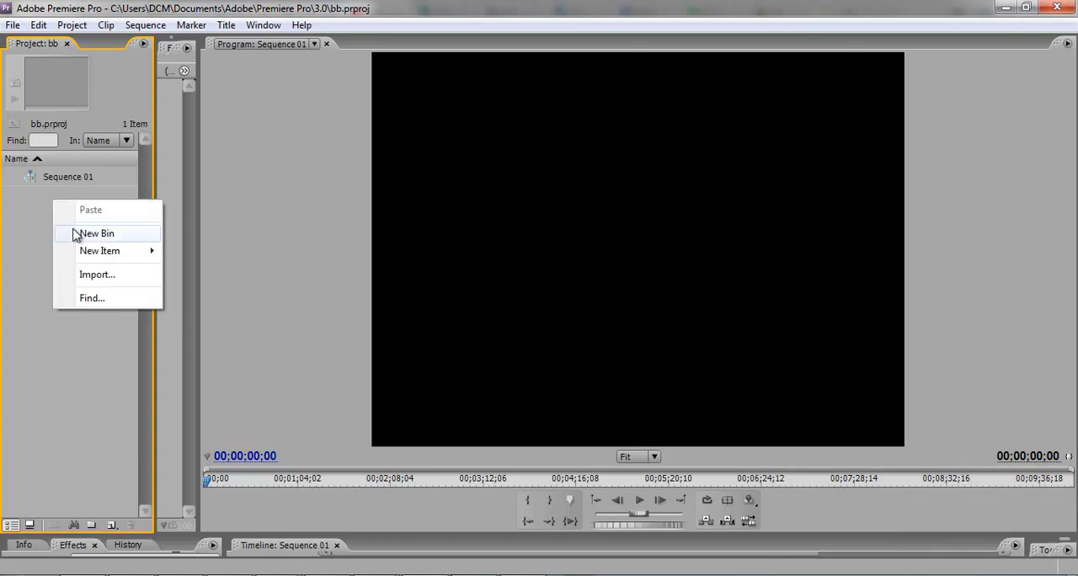
left_click(98, 275)
left_click_drag(748, 234, 764, 335)
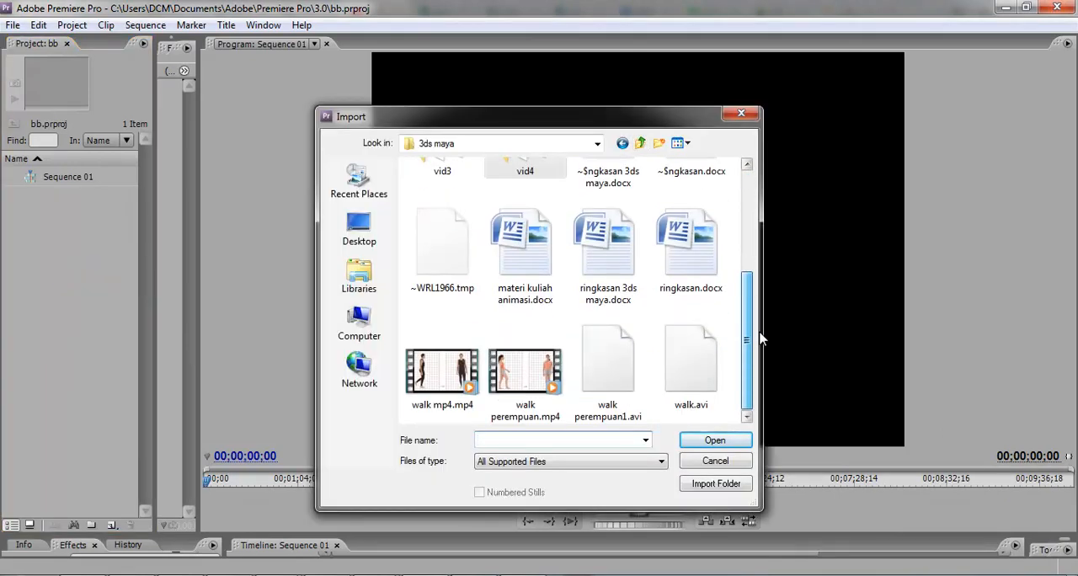
double_click(530, 371)
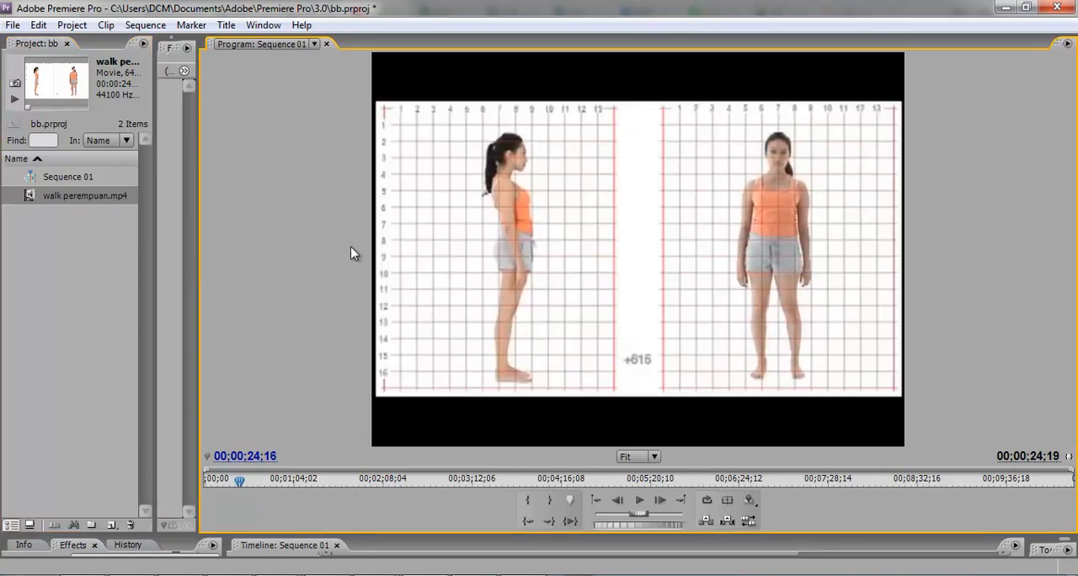
Step: Select the walk clip in the Sequence 01 preview, play it back and stop playback
double_click(586, 183)
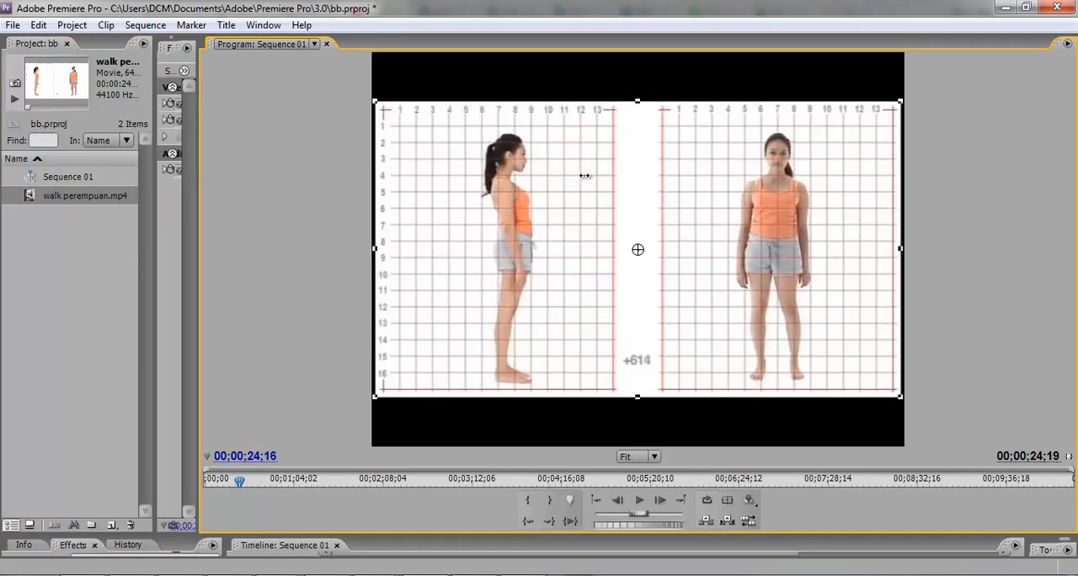
left_click(640, 500)
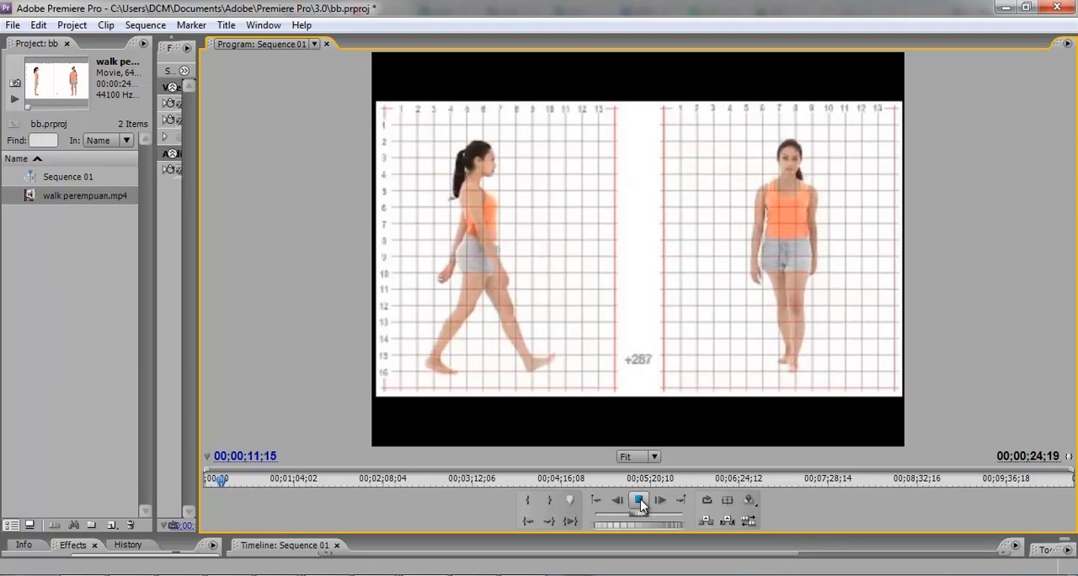
left_click(642, 502)
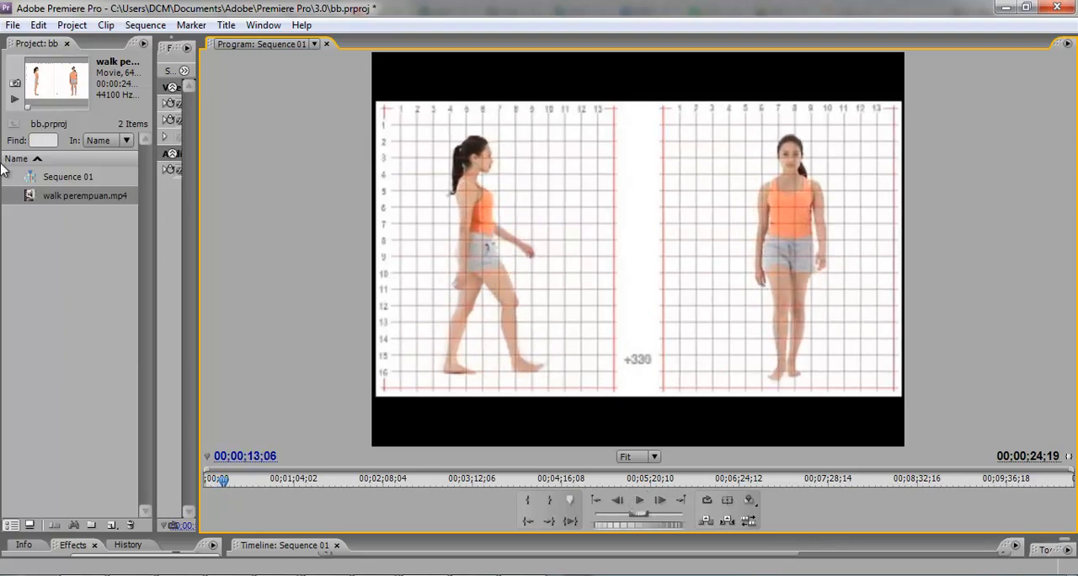
Step: Start a movie export and create and open a new folder named "walk perempuan" inside 3ds maya as its destination
left_click(14, 26)
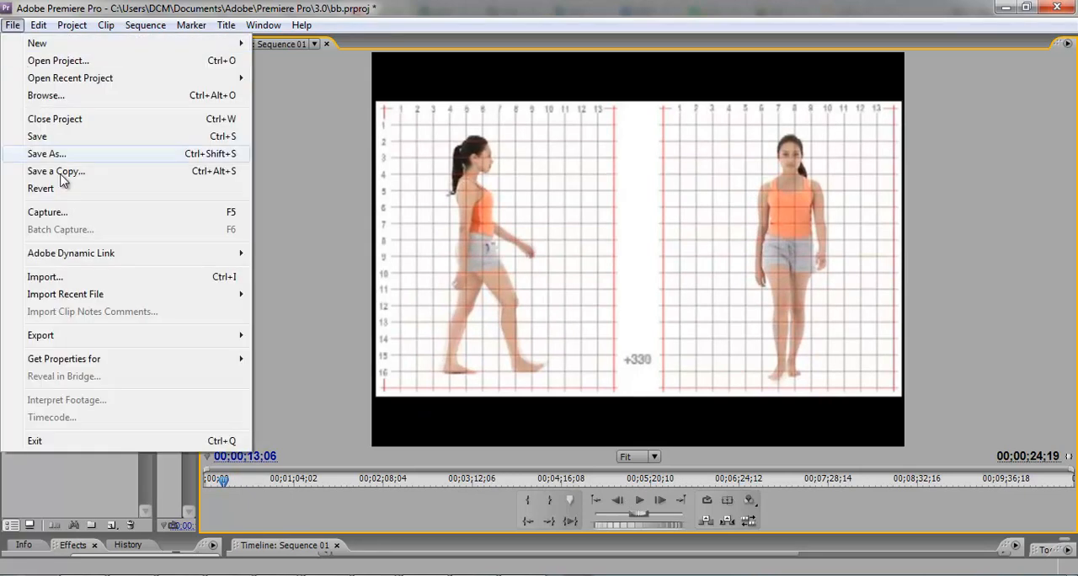
mouse_move(190, 340)
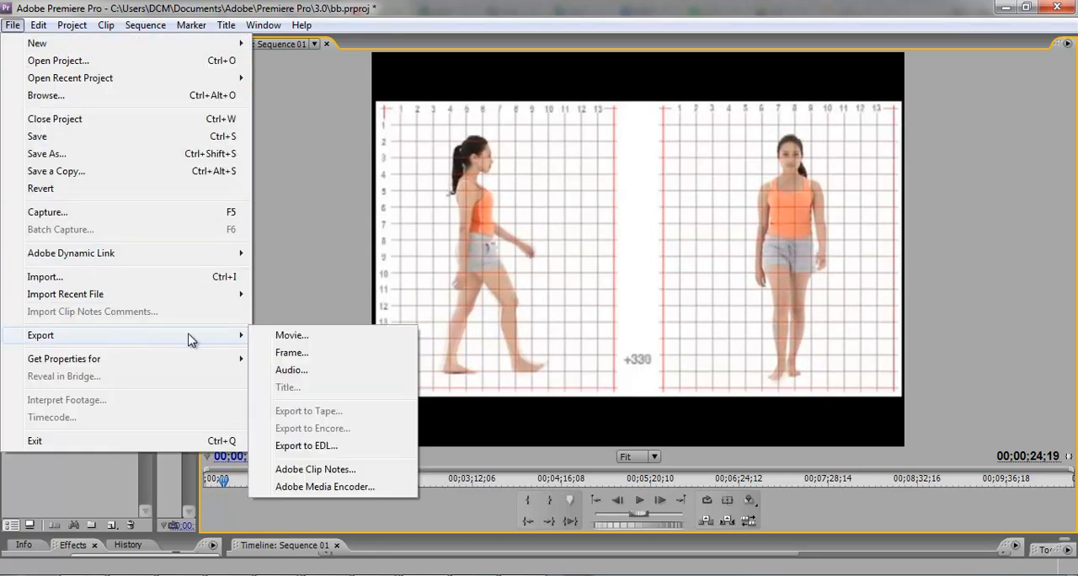
left_click(290, 335)
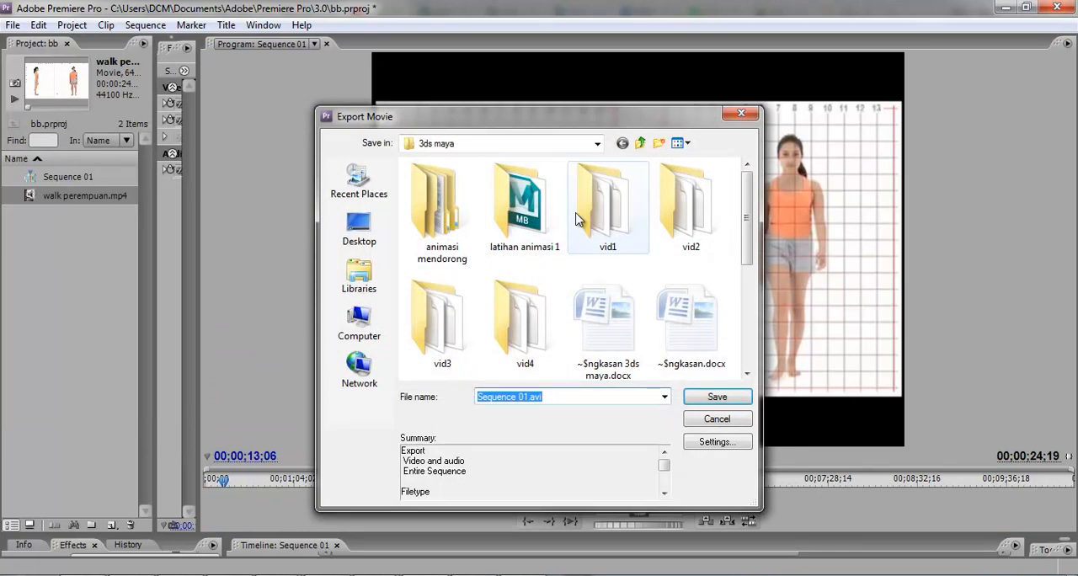
left_click(660, 143)
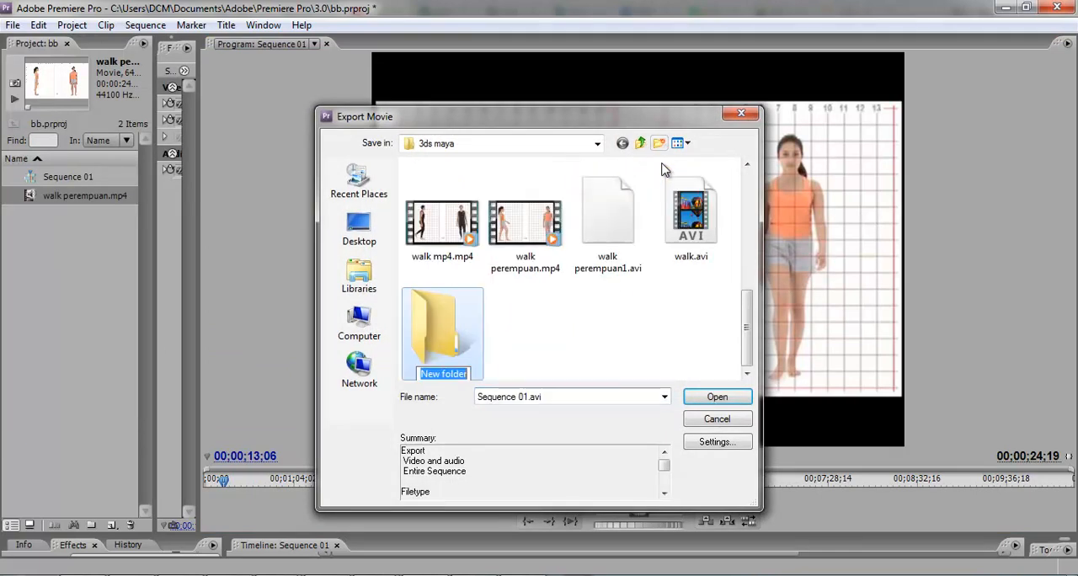
type("re")
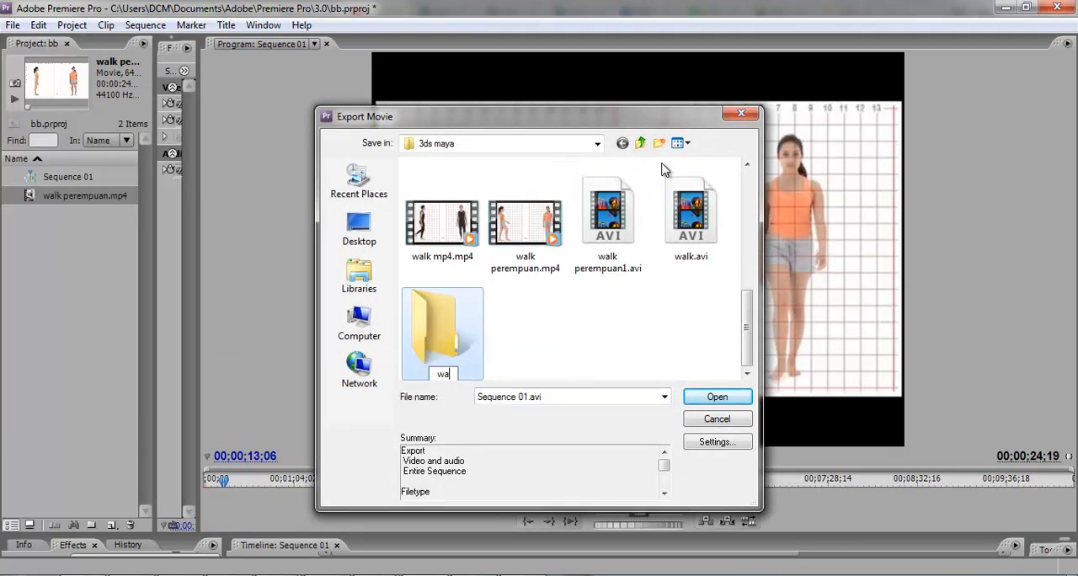
type(" p")
type("erem")
type("uan")
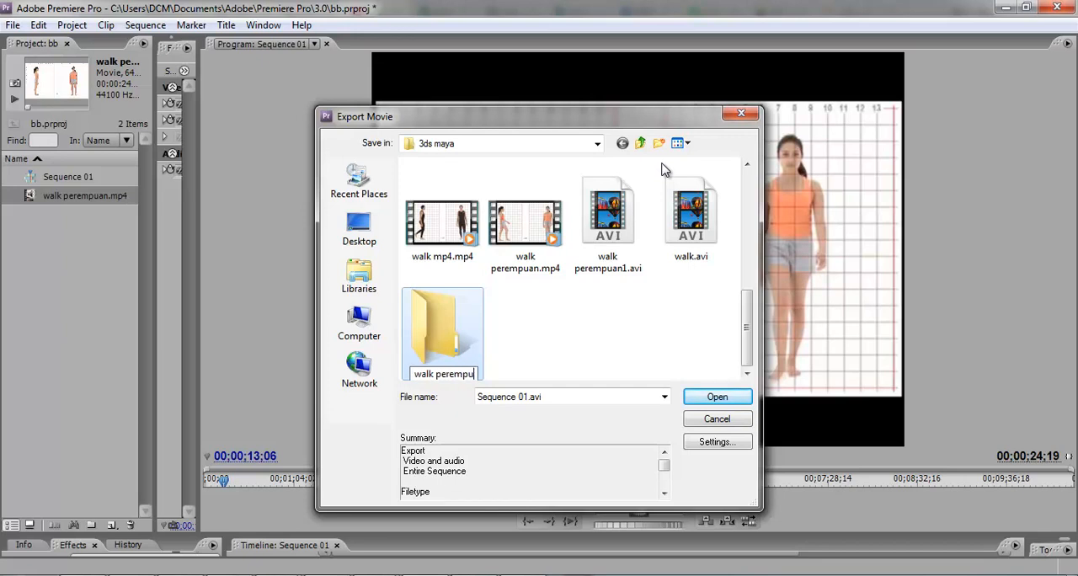
key("Return")
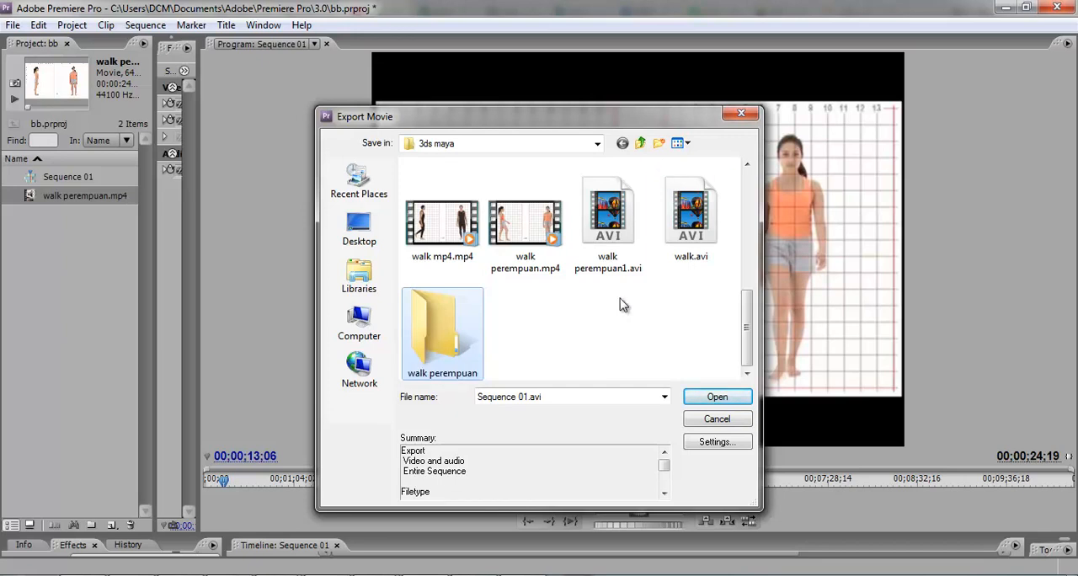
double_click(474, 330)
Step: Set the movie export's file type to Targa and accept the export settings
left_click(705, 444)
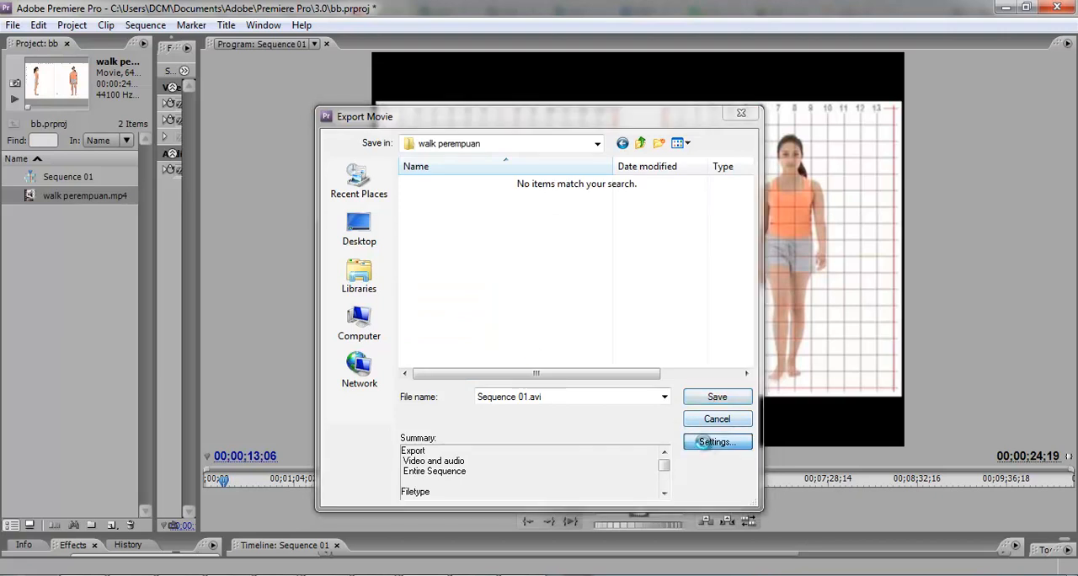
left_click(590, 200)
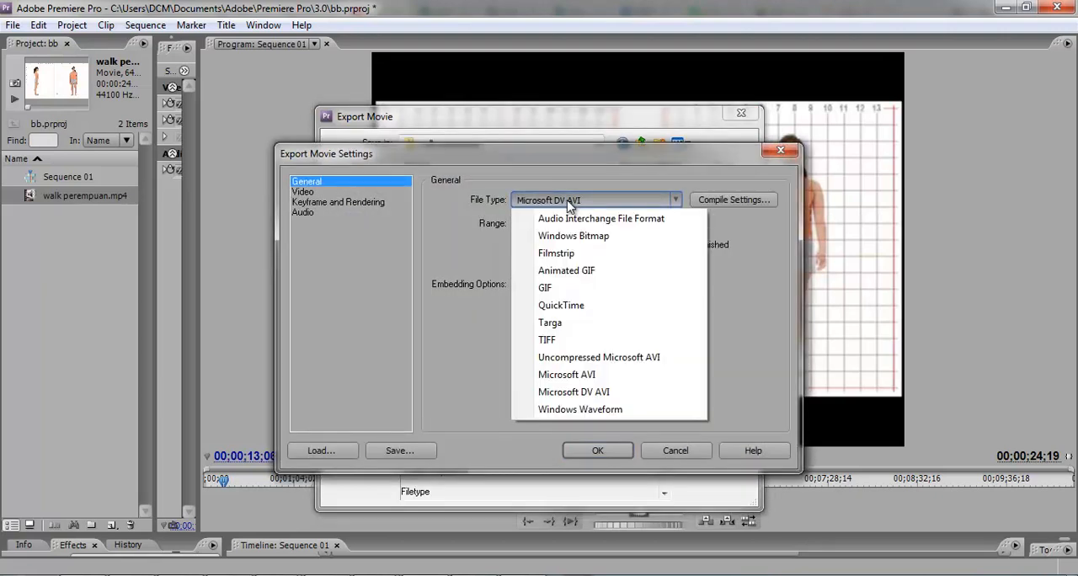
left_click(551, 322)
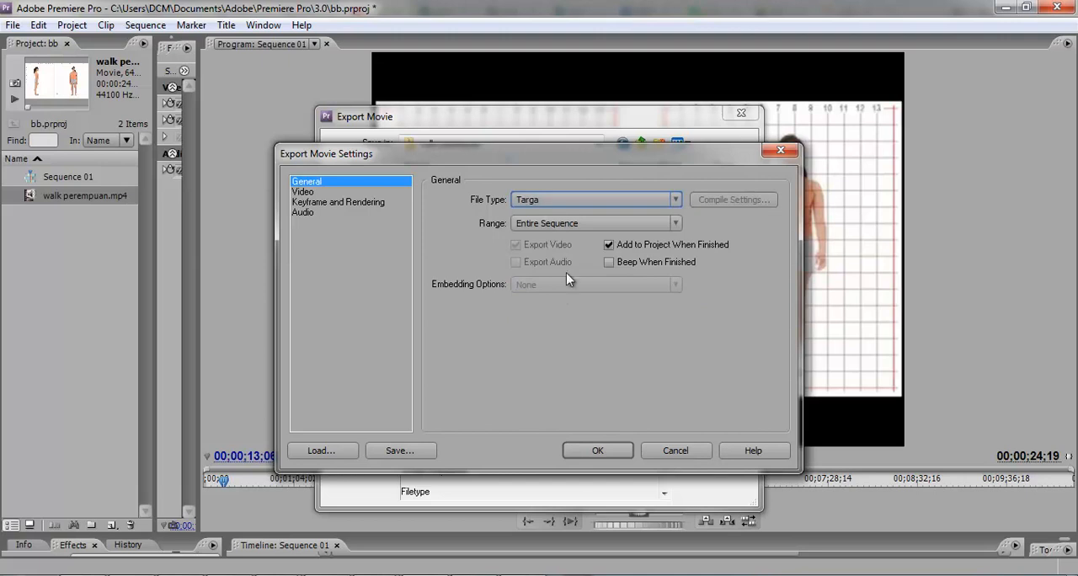
left_click(598, 449)
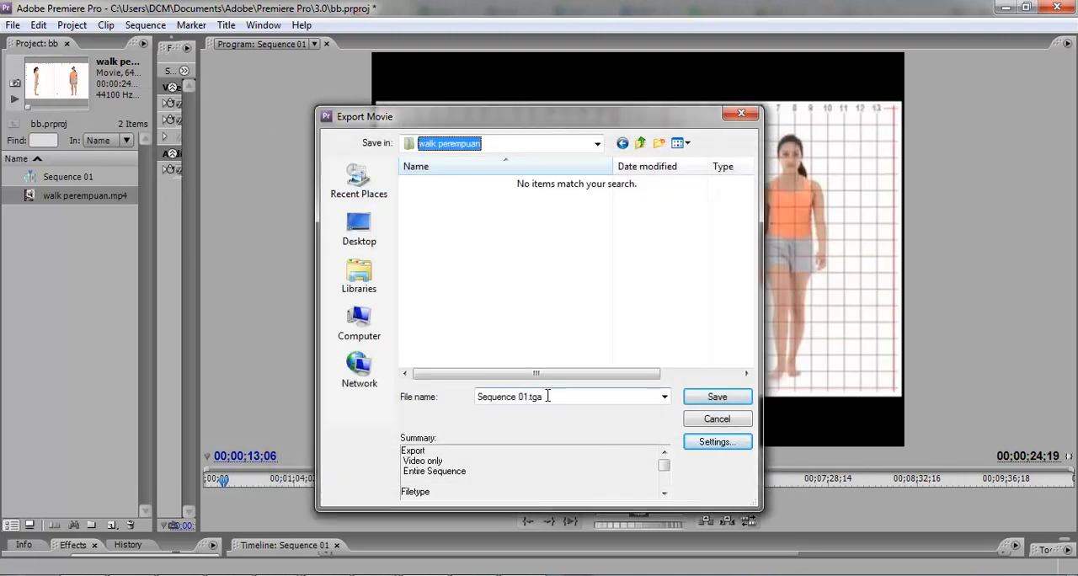
Step: Name the exported image sequence "wp" and save it to the walk perempuan folder
left_click(528, 397)
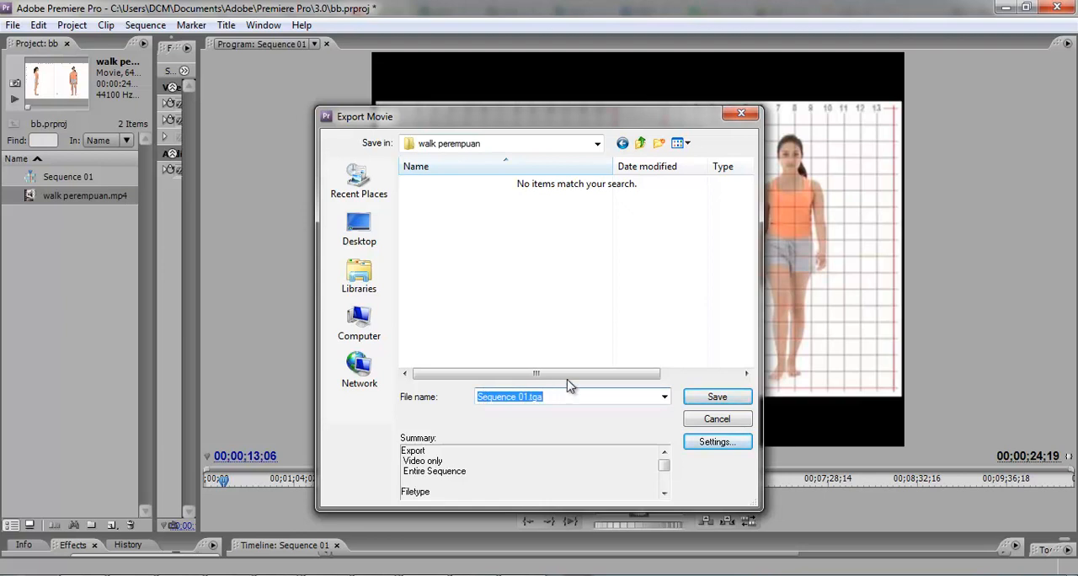
type("wp")
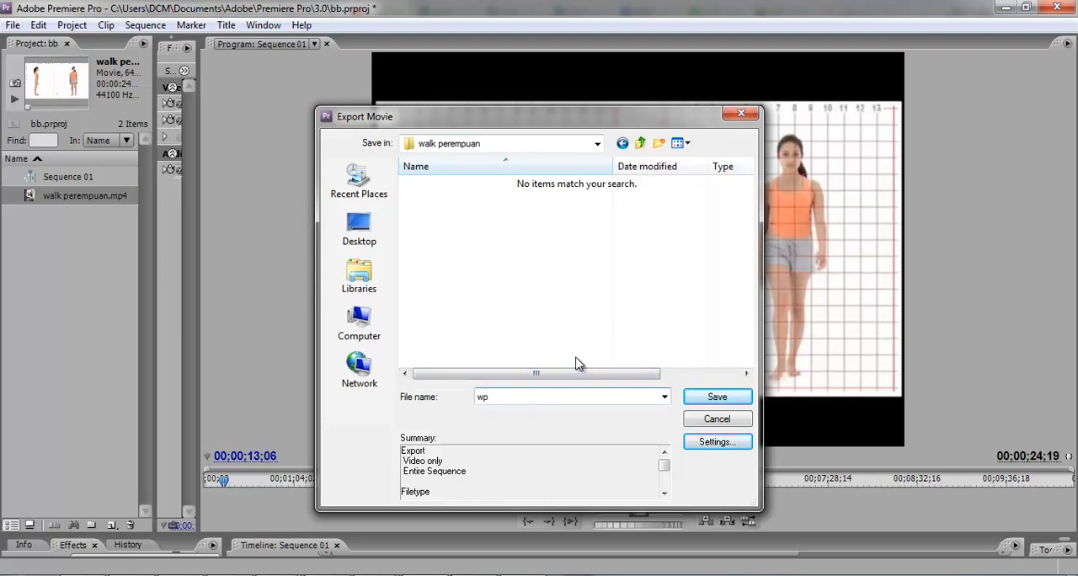
left_click(718, 401)
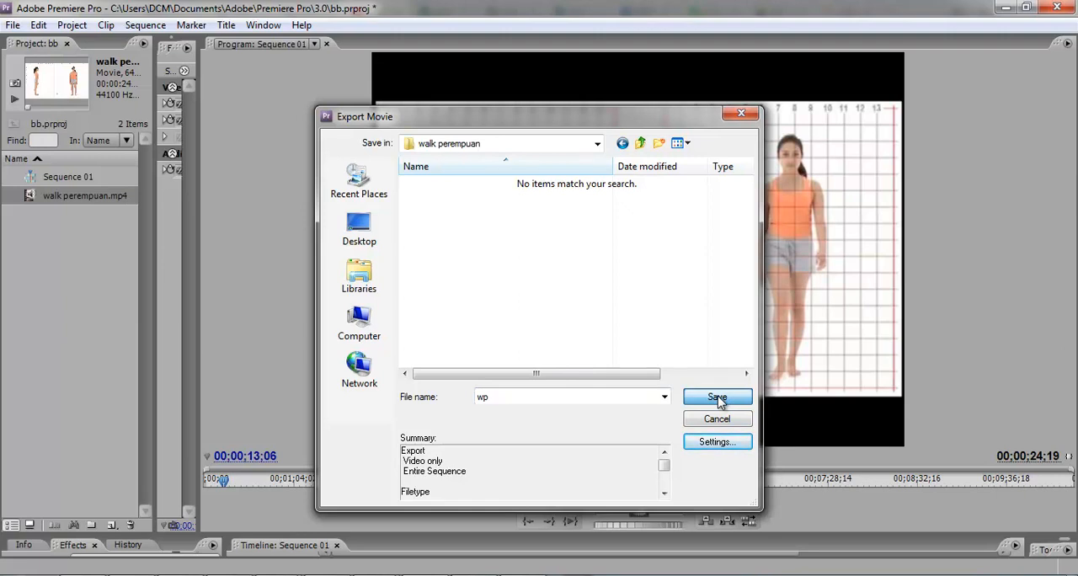
left_click(719, 398)
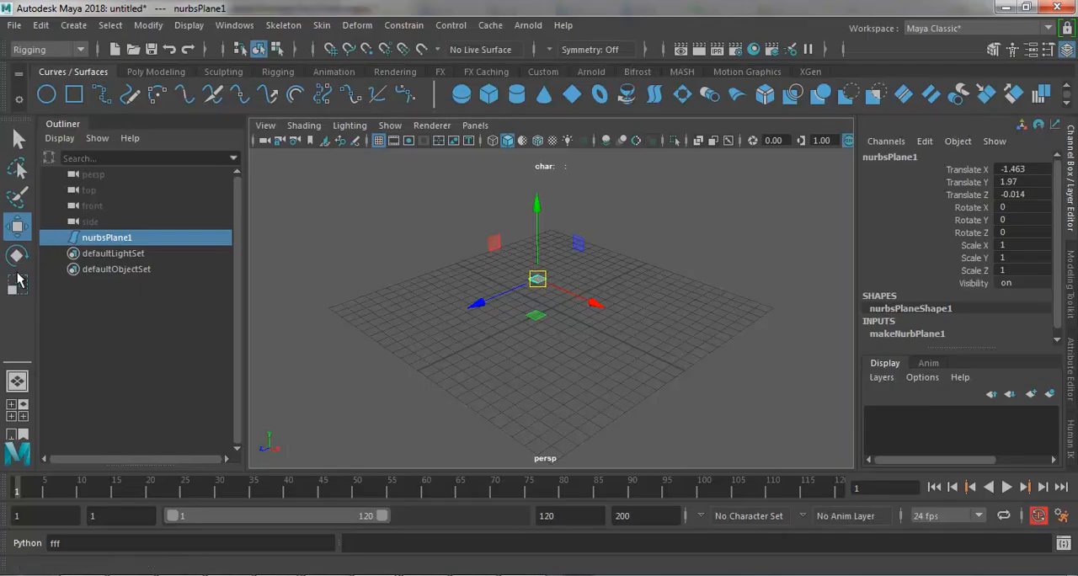
Step: Switch to Maya, scale the NURBS plane uniformly to about 22.136, and reselect it in the perspective view
left_click(16, 285)
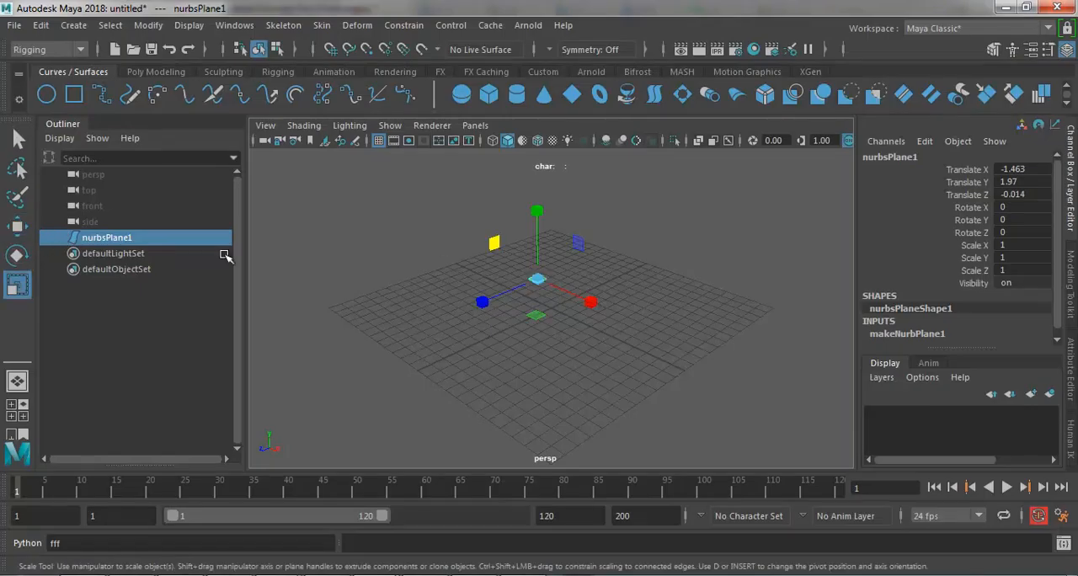
left_click_drag(541, 282, 710, 88)
left_click_drag(534, 284, 561, 207)
left_click(16, 135)
left_click(423, 241)
left_click(455, 268)
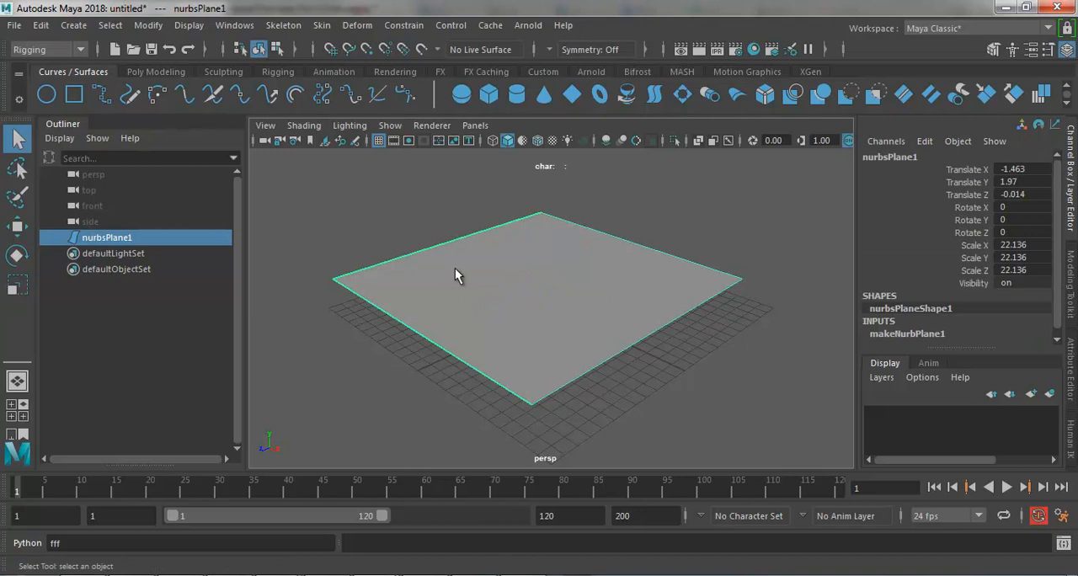
Step: Assign a new Lambert material to the NURBS plane
right_click(455, 269)
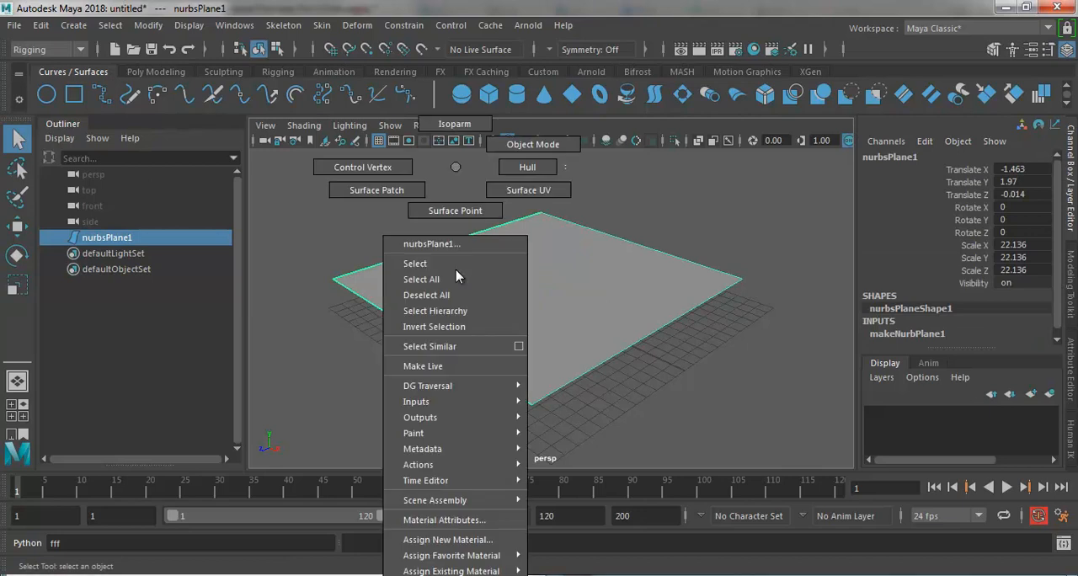
left_click(477, 545)
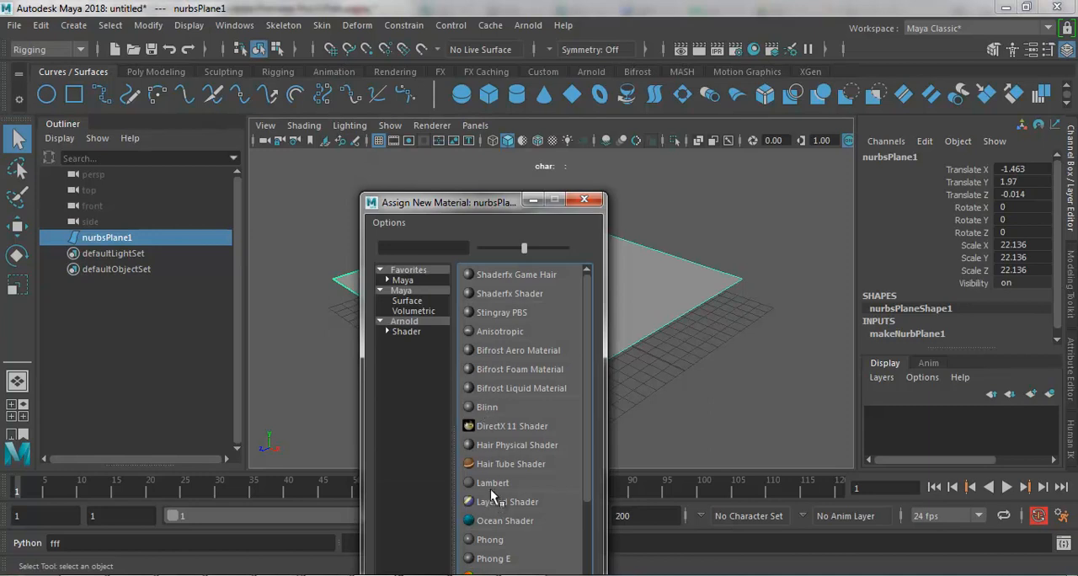
left_click(492, 483)
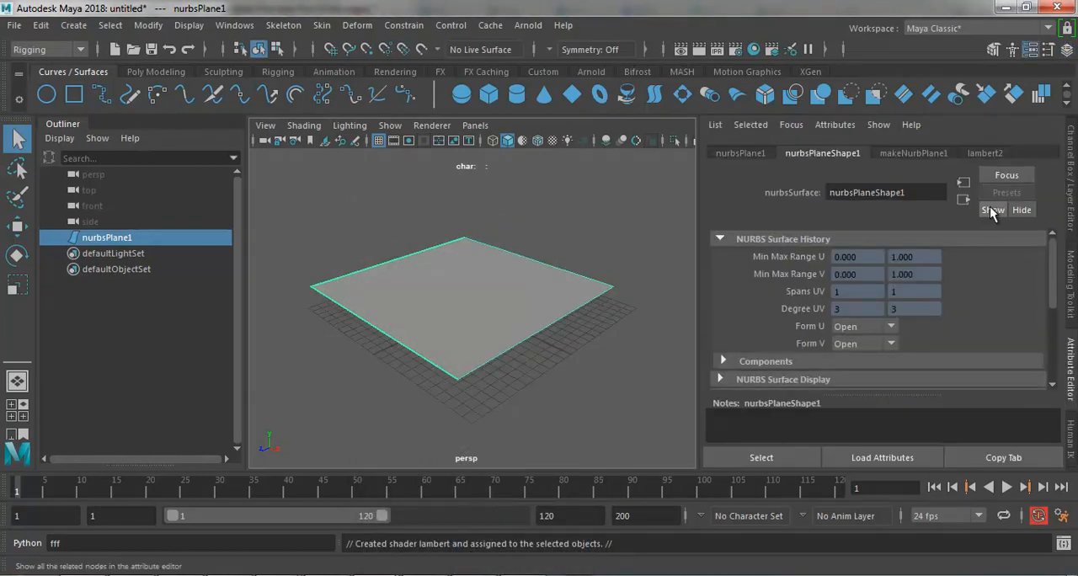
Step: Map a File texture to the Color attribute of the plane's Lambert material
left_click(982, 152)
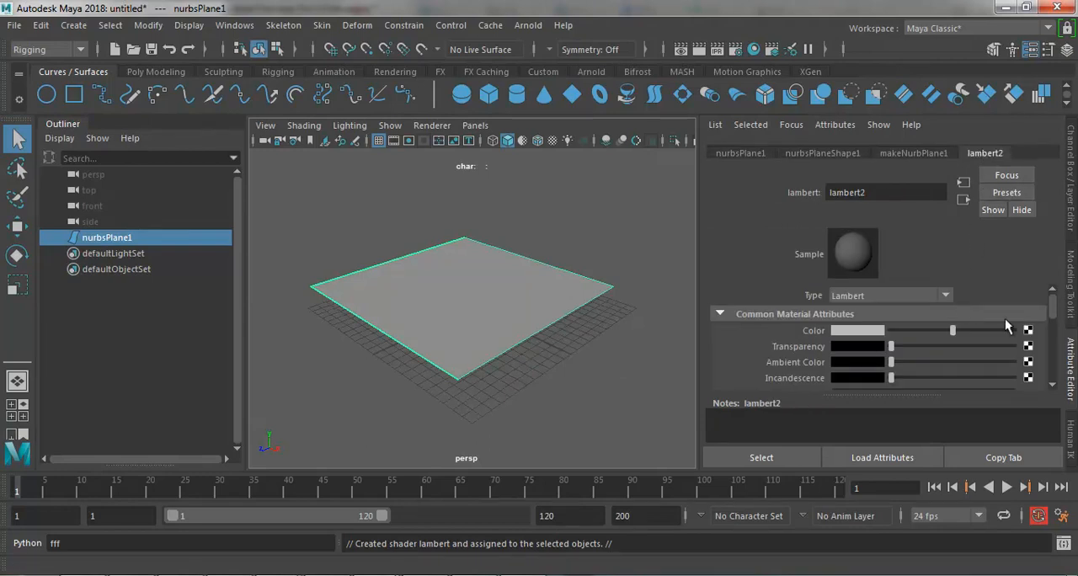
mouse_move(1058, 312)
left_mouse_down()
mouse_move(1067, 371)
mouse_move(1055, 308)
left_mouse_up()
left_click(1028, 330)
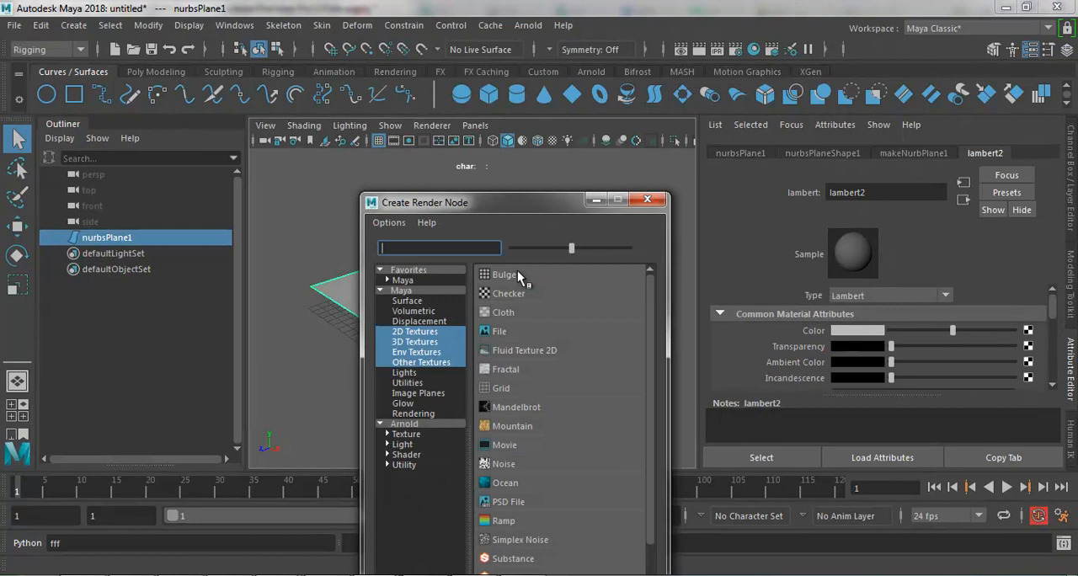
left_click(496, 332)
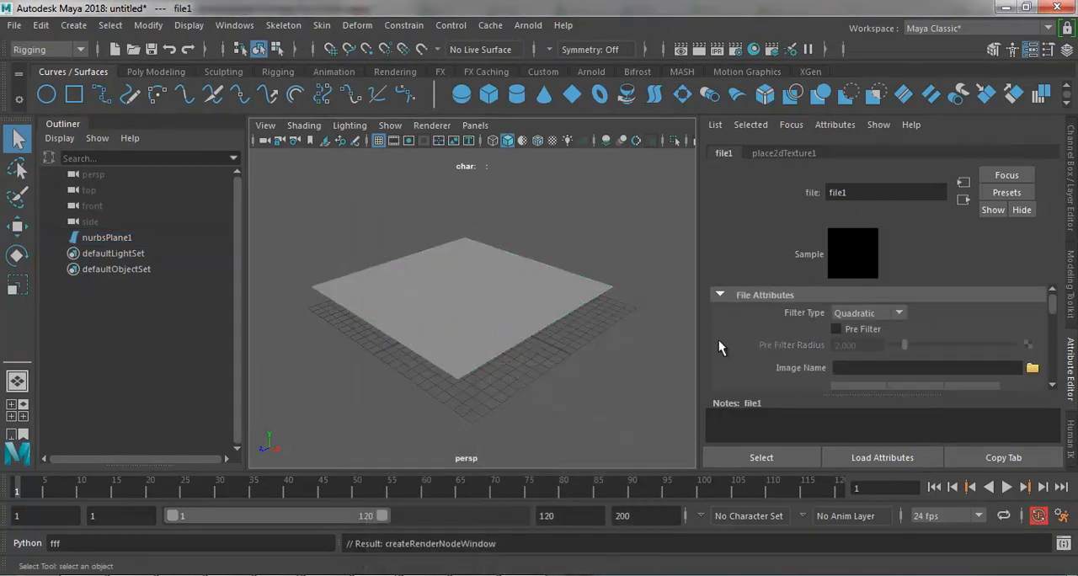
Step: Load wp001.tga from the walk perempuan folder as the File texture's image
left_click(1032, 369)
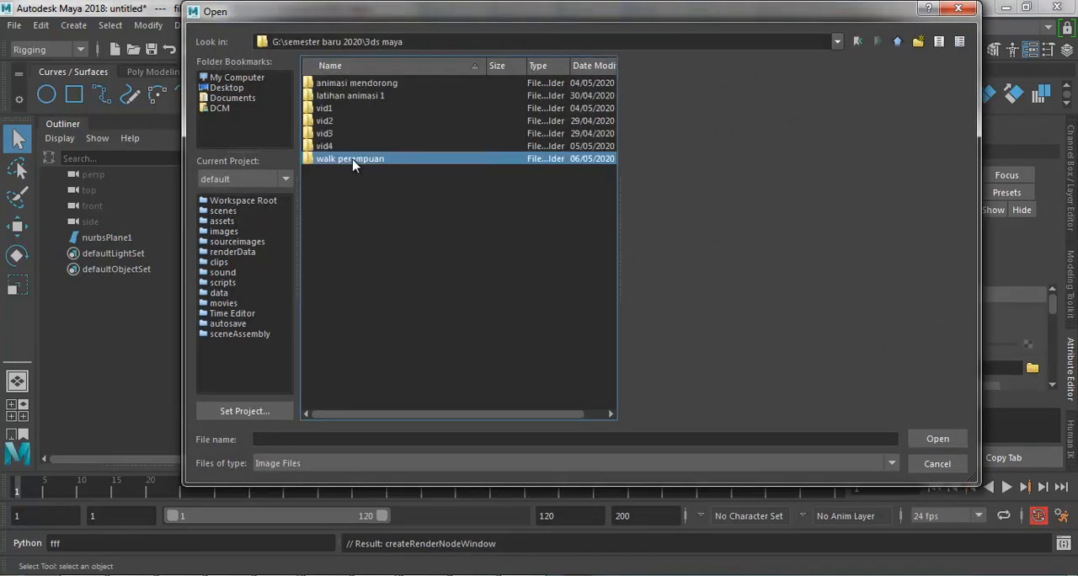
double_click(357, 163)
left_click(351, 85)
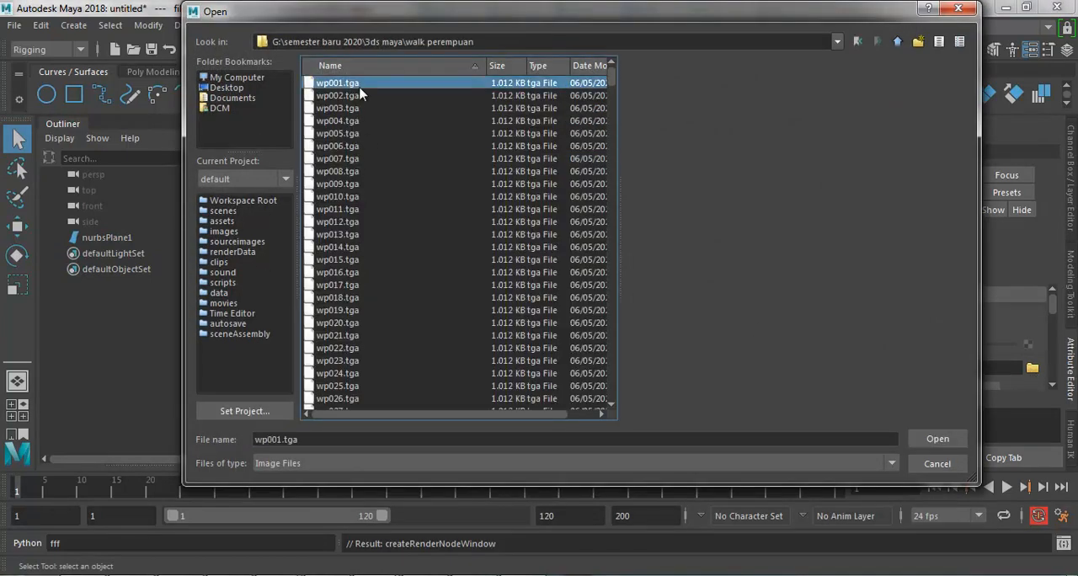
left_click(938, 438)
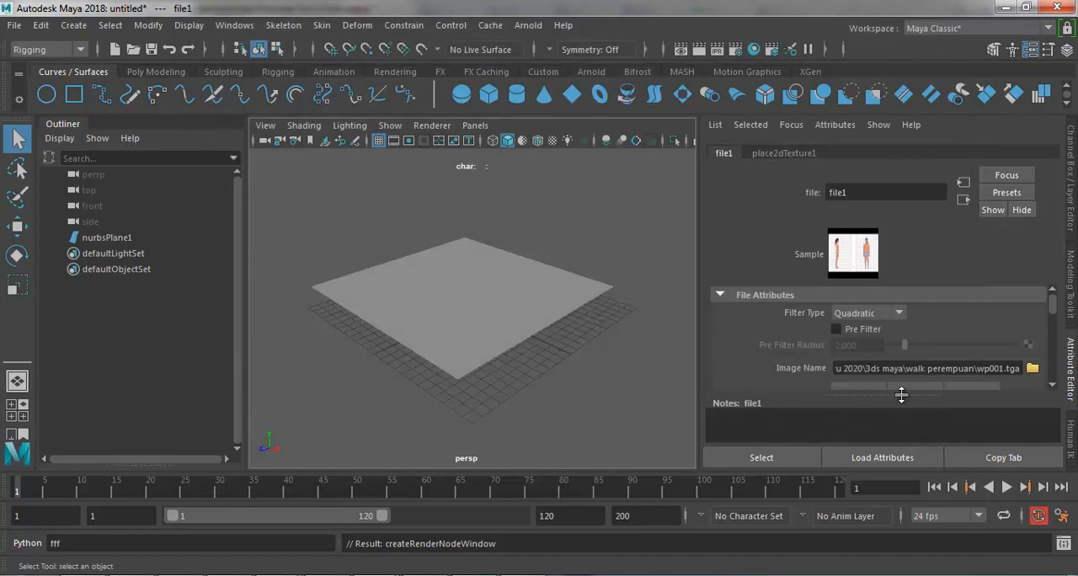
Step: Enable Use Image Sequence for the File texture
left_click(1051, 385)
left_click(1052, 385)
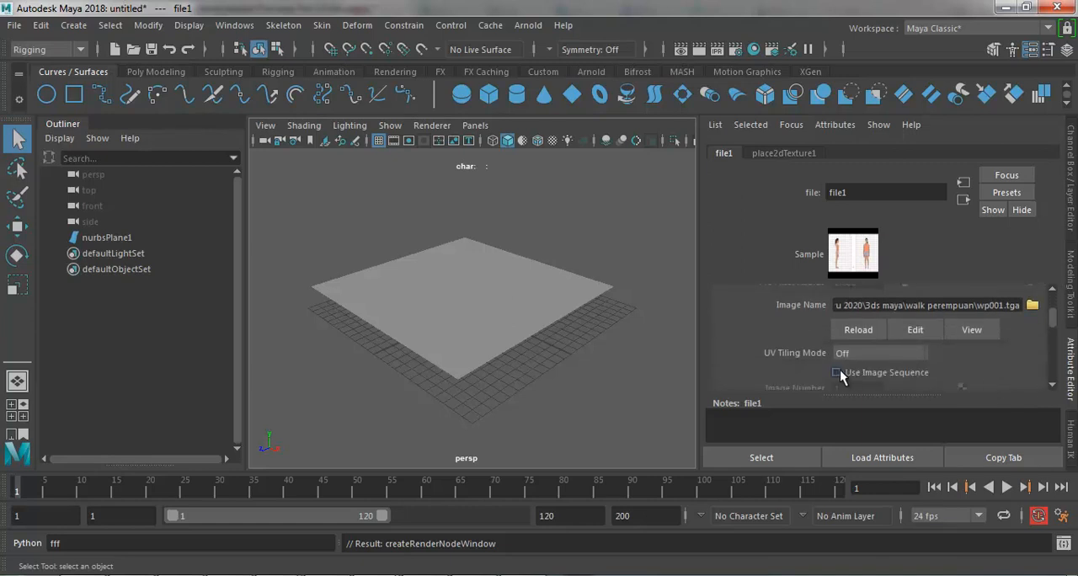
left_click(836, 373)
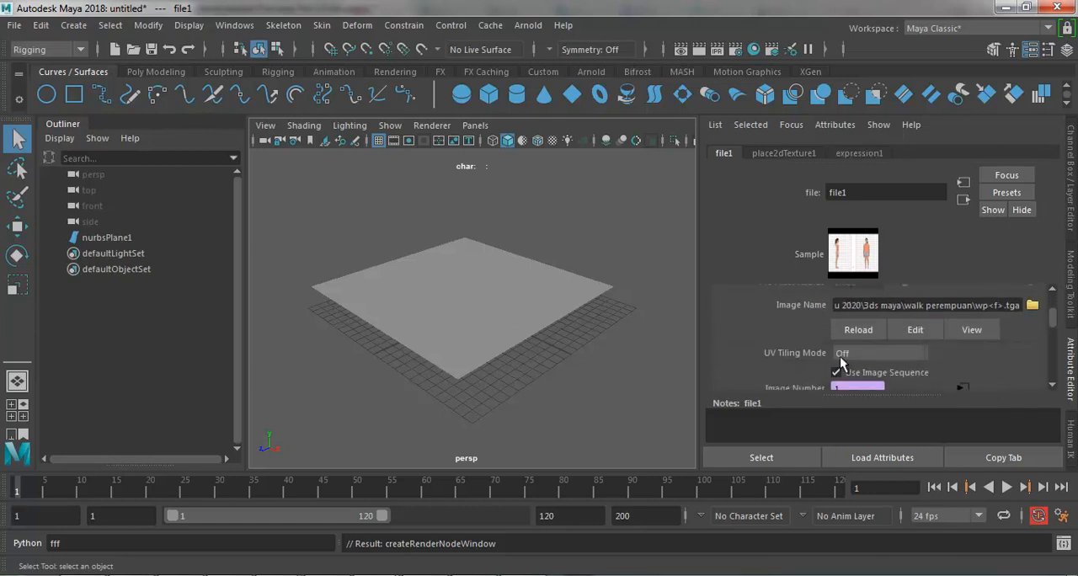
Step: Go to frame 5 and turn on textured display in the perspective view with the NURBS plane selected
left_click_drag(37, 488, 45, 488)
left_click(439, 290)
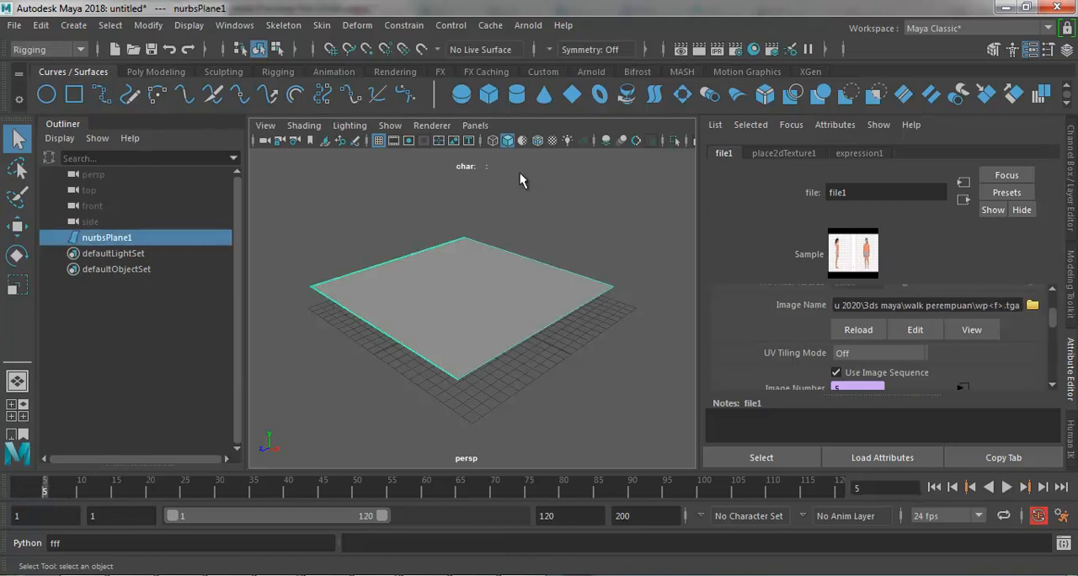
left_click(551, 140)
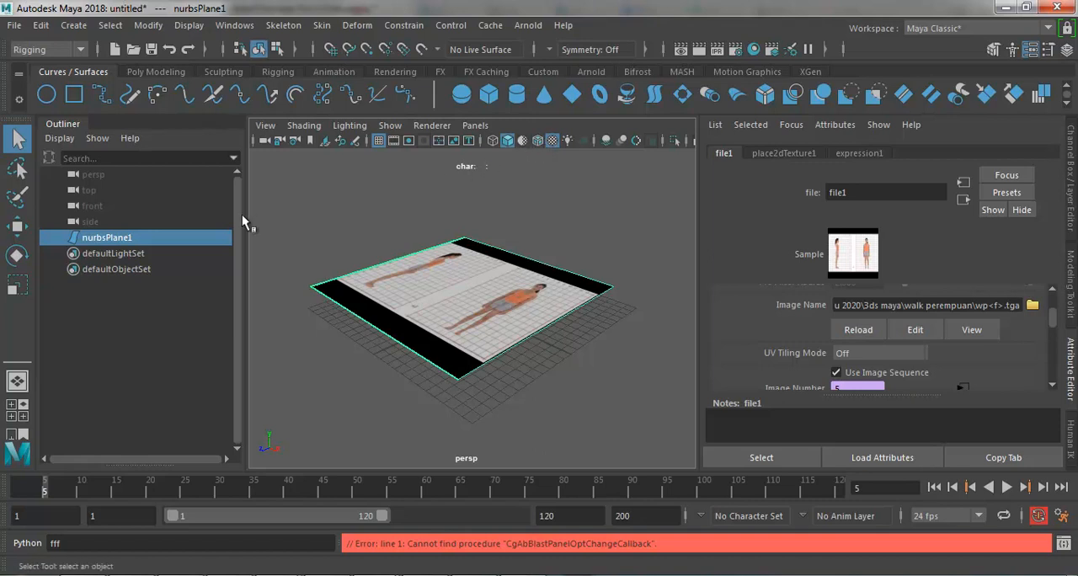
Step: Rotate the NURBS plane around its vertical axis and set its Rotate Y to exactly 90
left_click(17, 256)
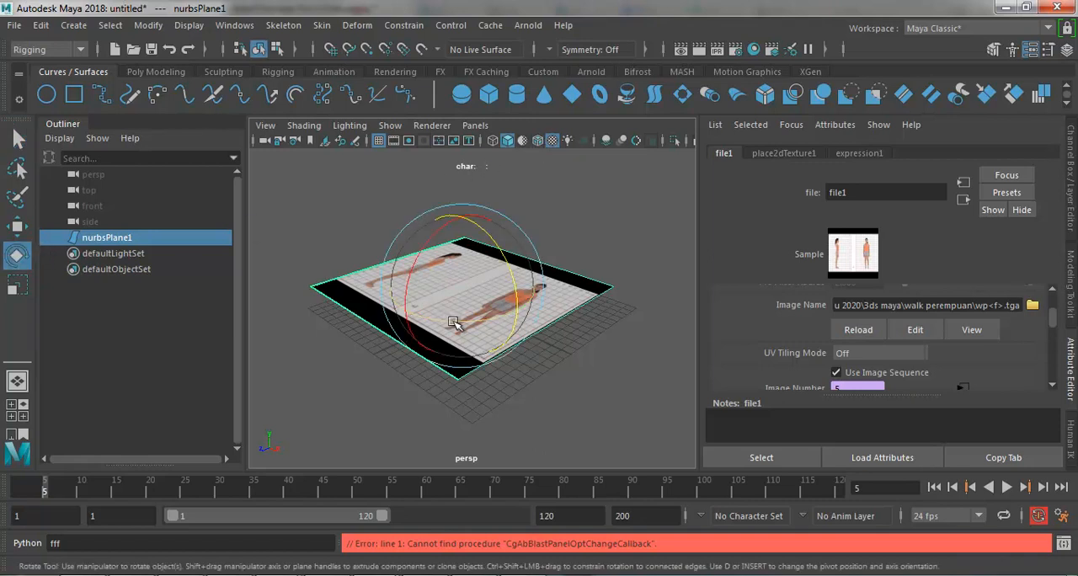
left_click_drag(439, 320, 581, 295)
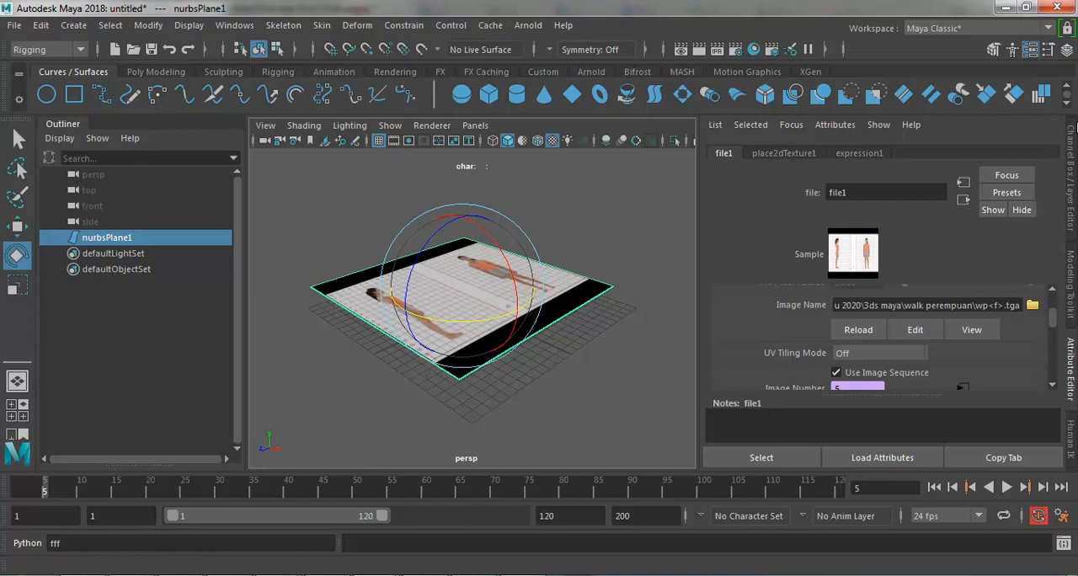
left_click(1072, 137)
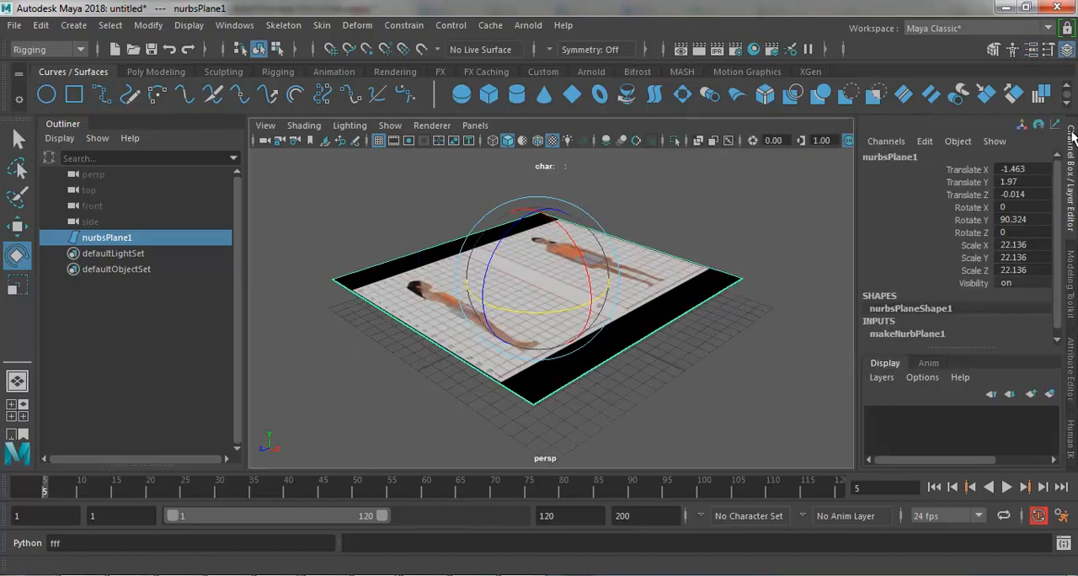
left_click(1033, 219)
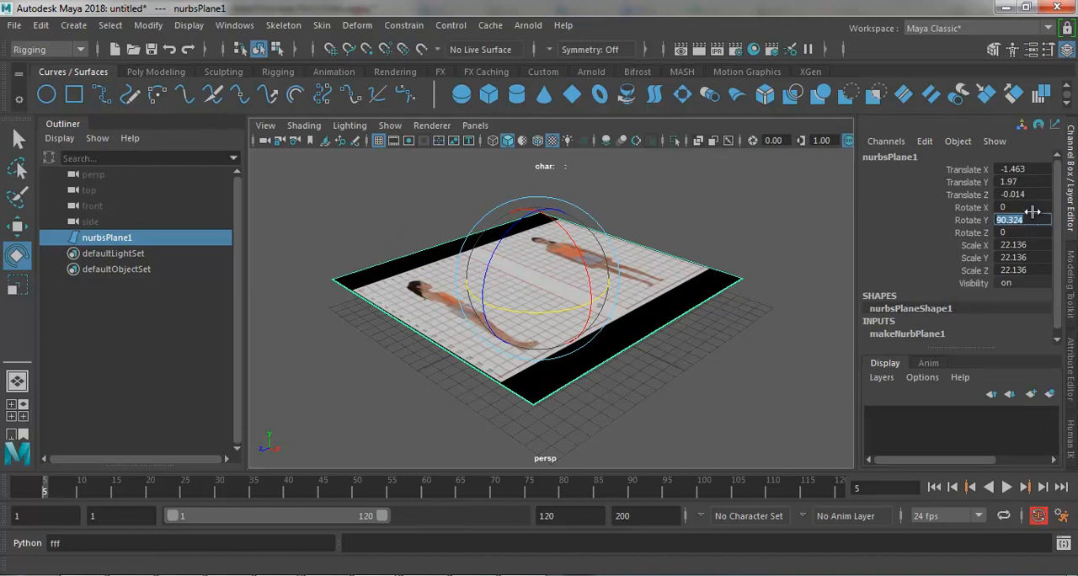
type("90")
key("Return")
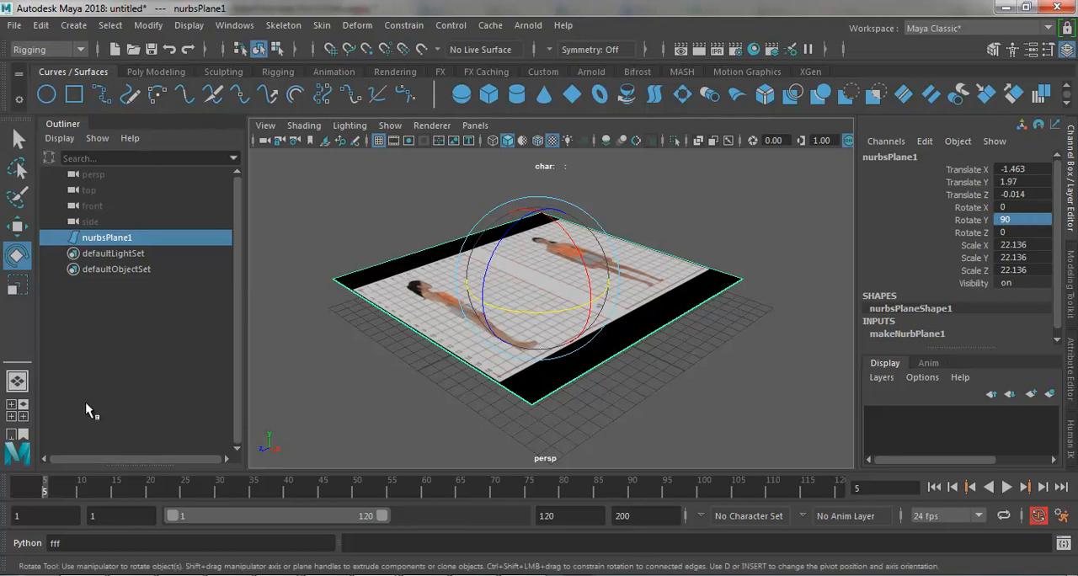
Step: Tilt the NURBS plane upright and set its Rotate X to exactly 90
left_click_drag(581, 246, 635, 436)
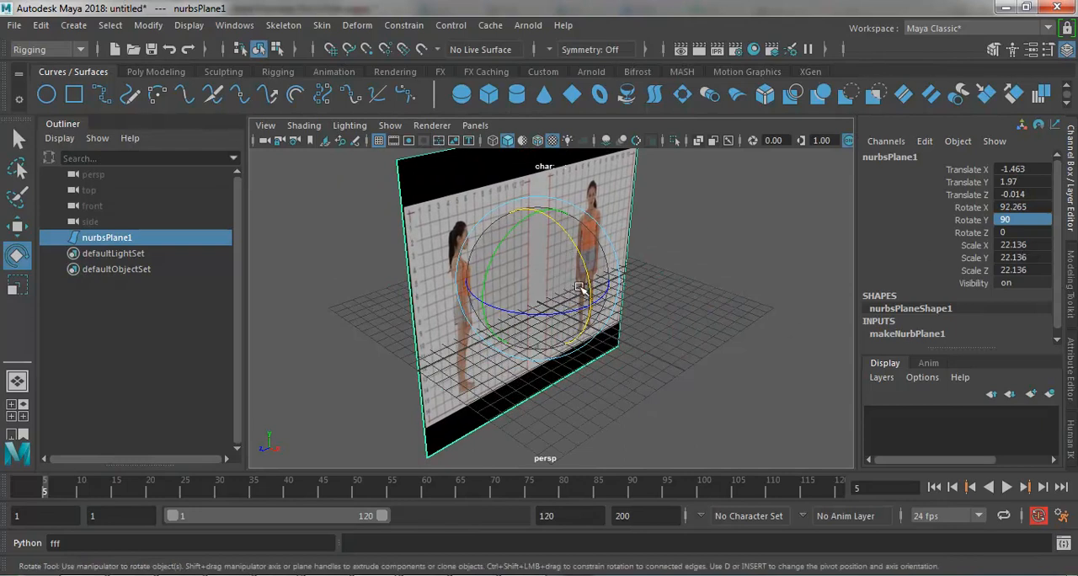
mouse_move(576, 260)
left_mouse_down()
mouse_move(586, 274)
mouse_move(575, 247)
mouse_move(584, 273)
left_mouse_up()
double_click(1041, 206)
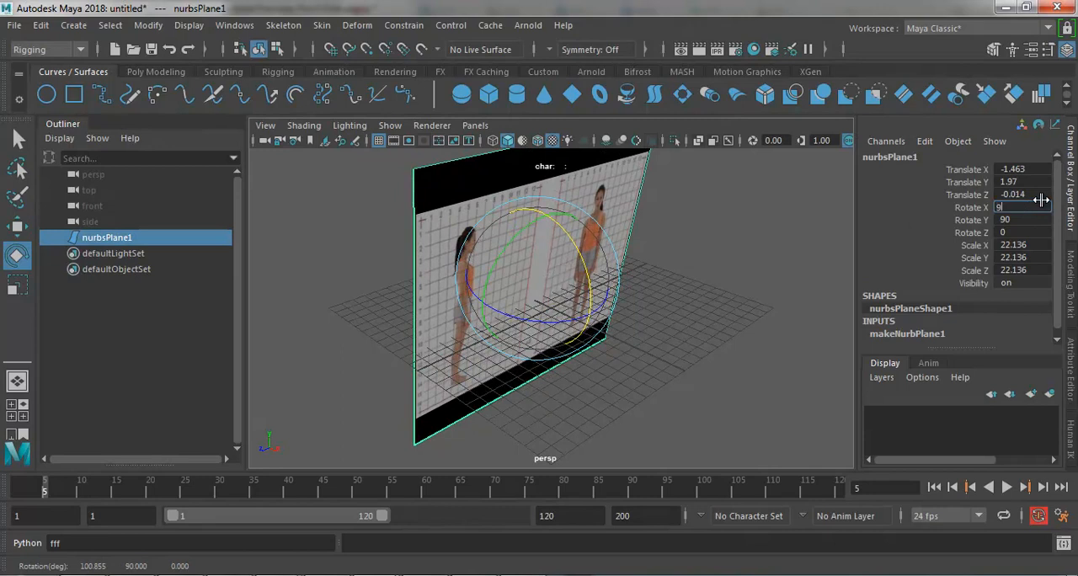
key("Return")
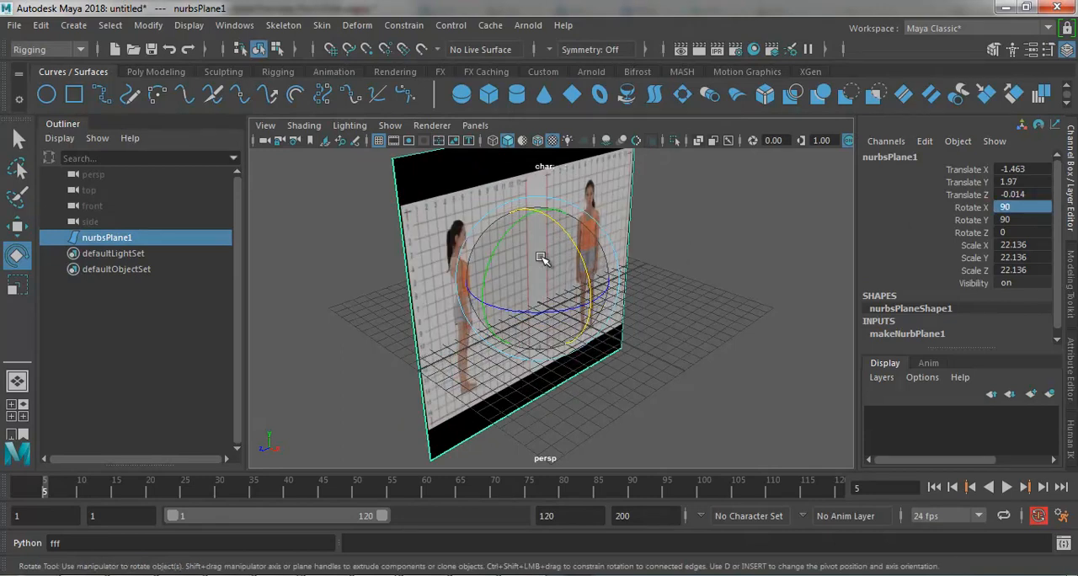
Step: Switch to the four-view layout, widen the front view and turn on textured display in it
left_click(23, 414)
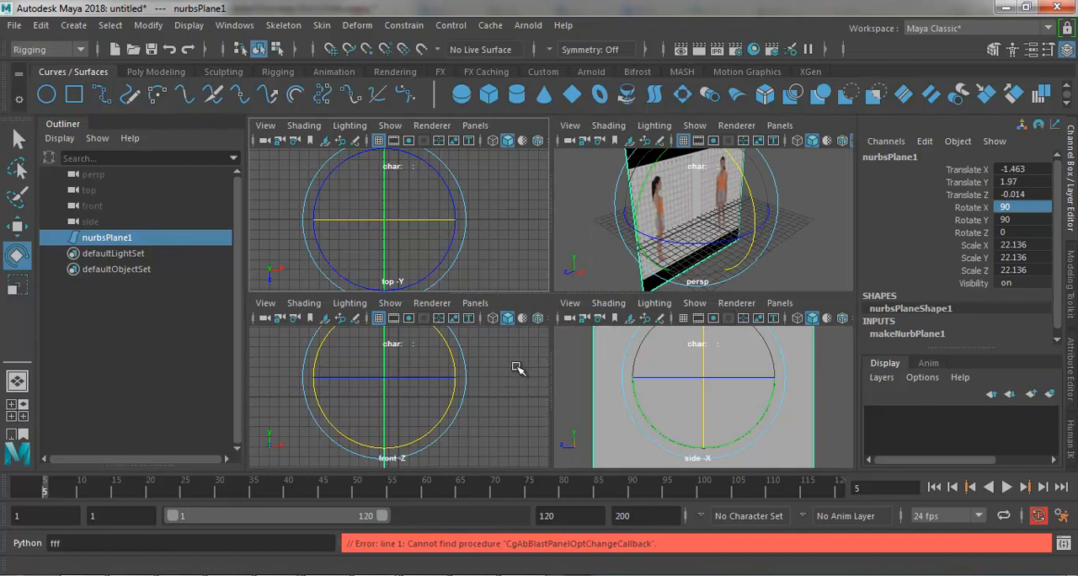
left_click(519, 368)
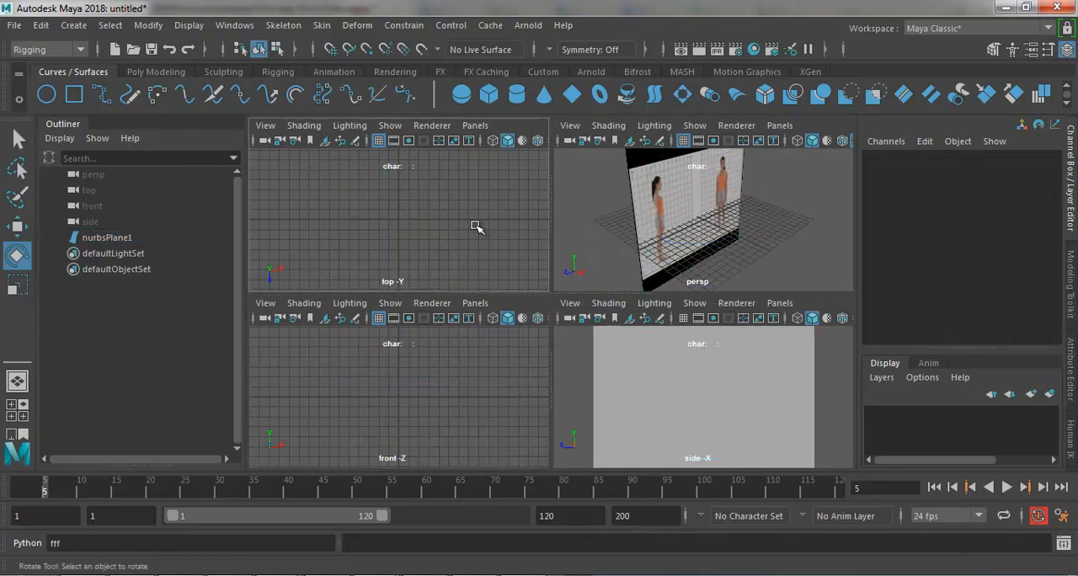
left_click(463, 386)
left_click(679, 207)
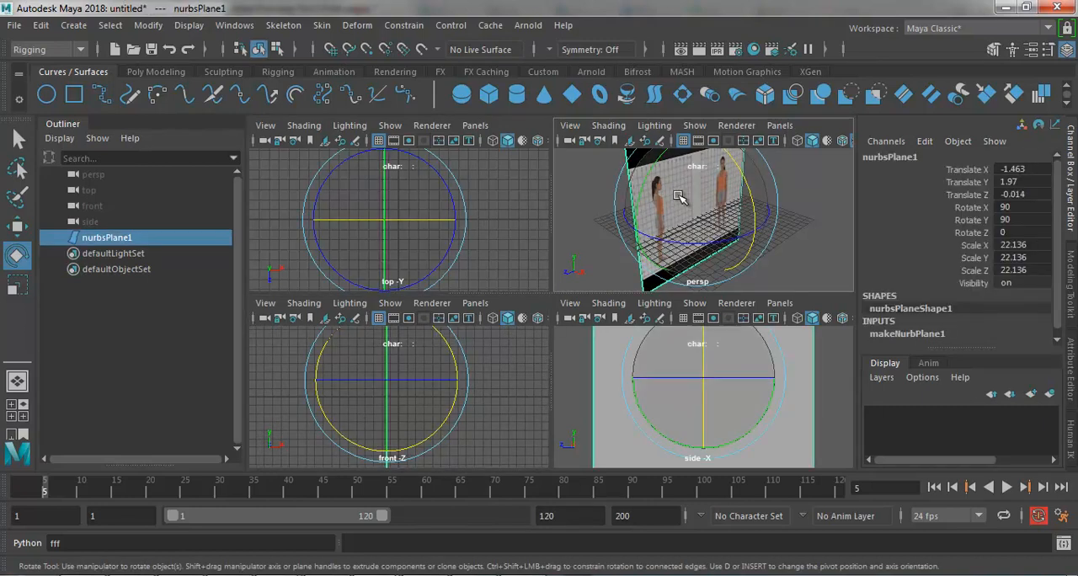
left_click(480, 368)
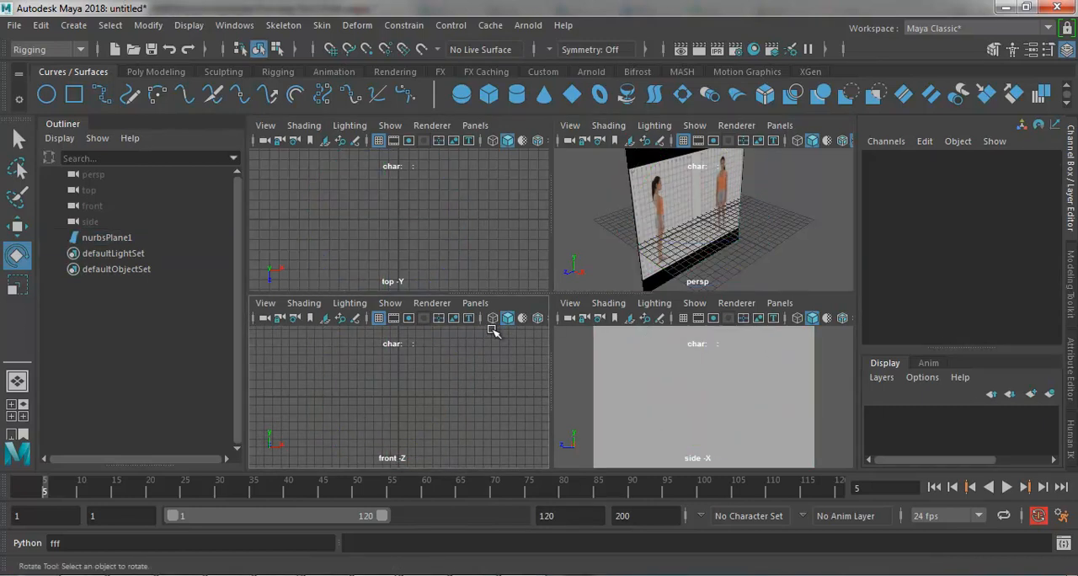
left_click_drag(551, 339, 678, 336)
left_click(552, 319)
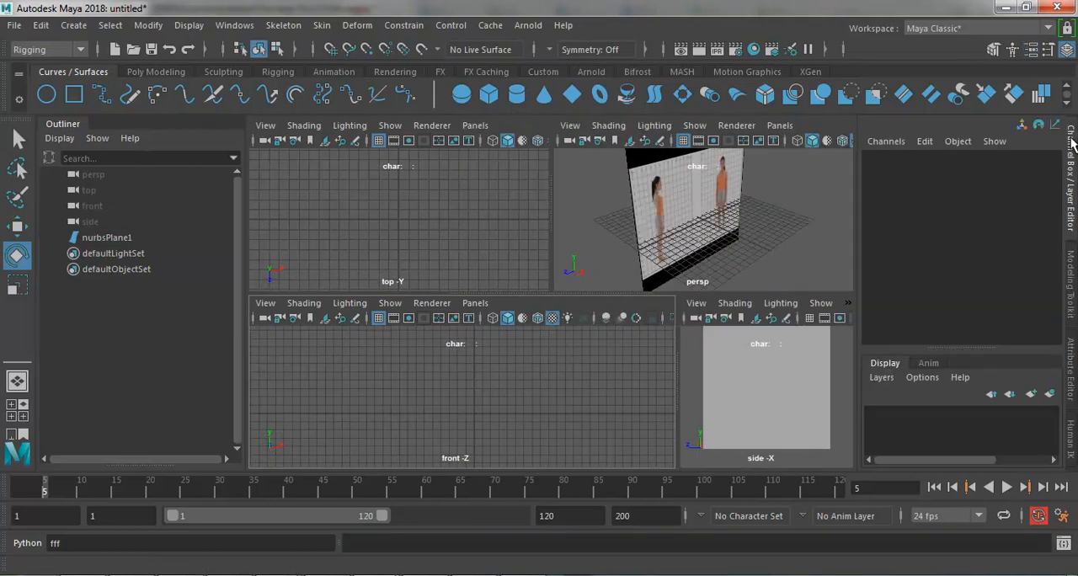
Step: Turn the upright plane to face the front view and set its Rotate Y to 0
left_click(750, 365)
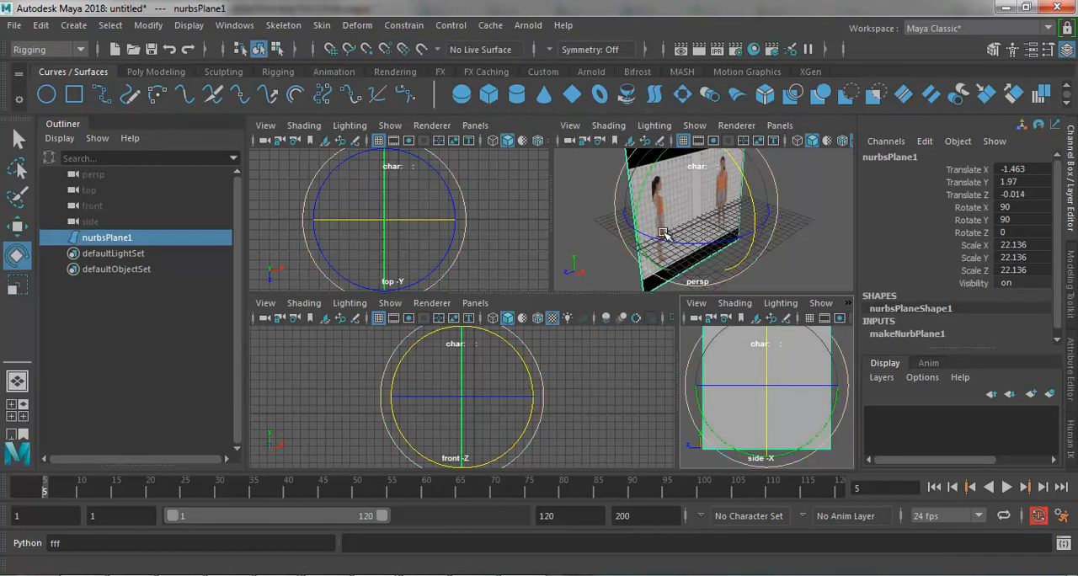
left_click_drag(654, 239, 666, 260)
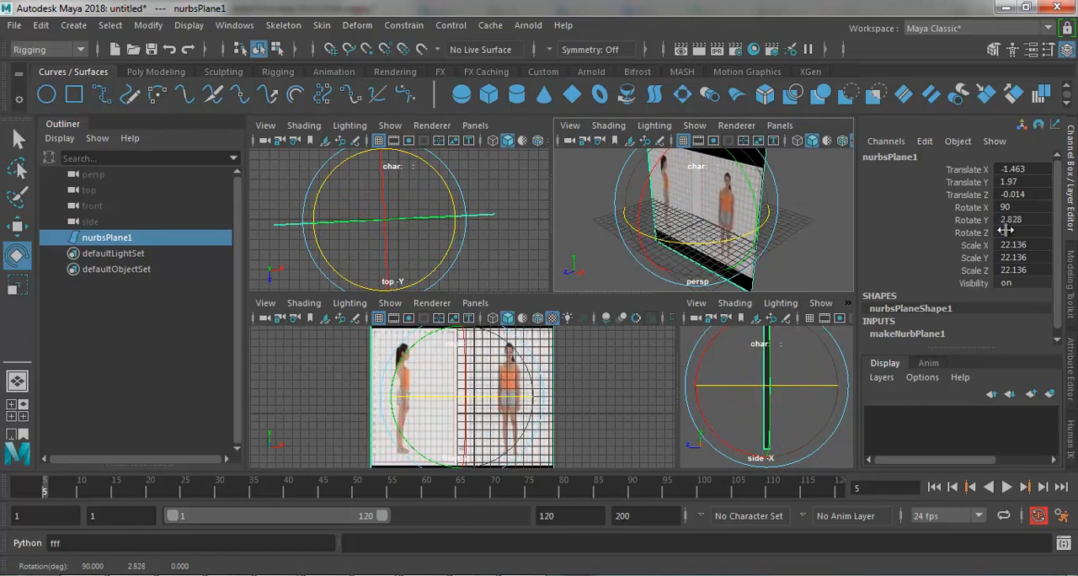
double_click(1033, 219)
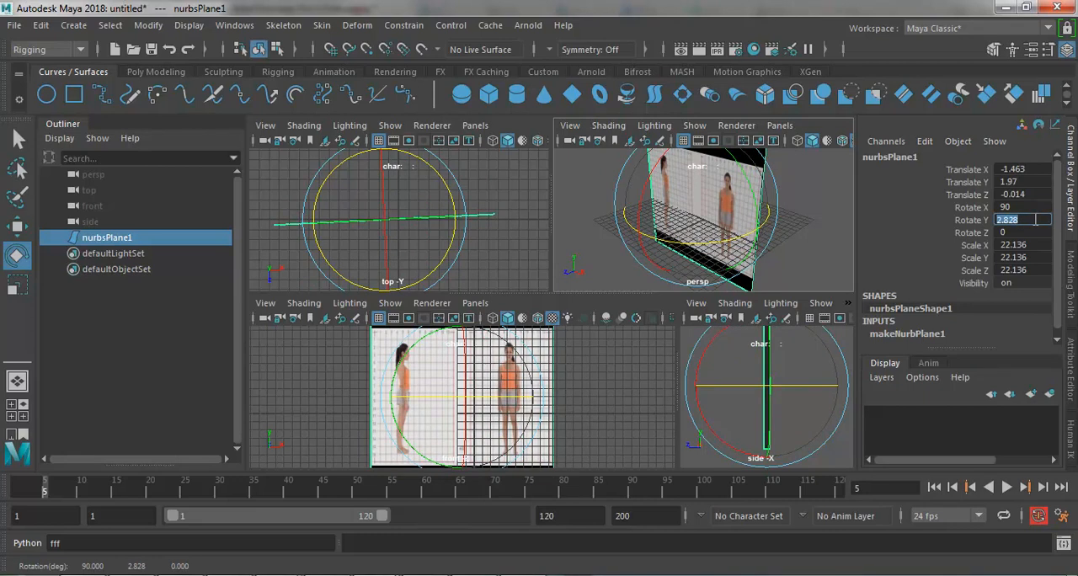
type("0")
key("Return")
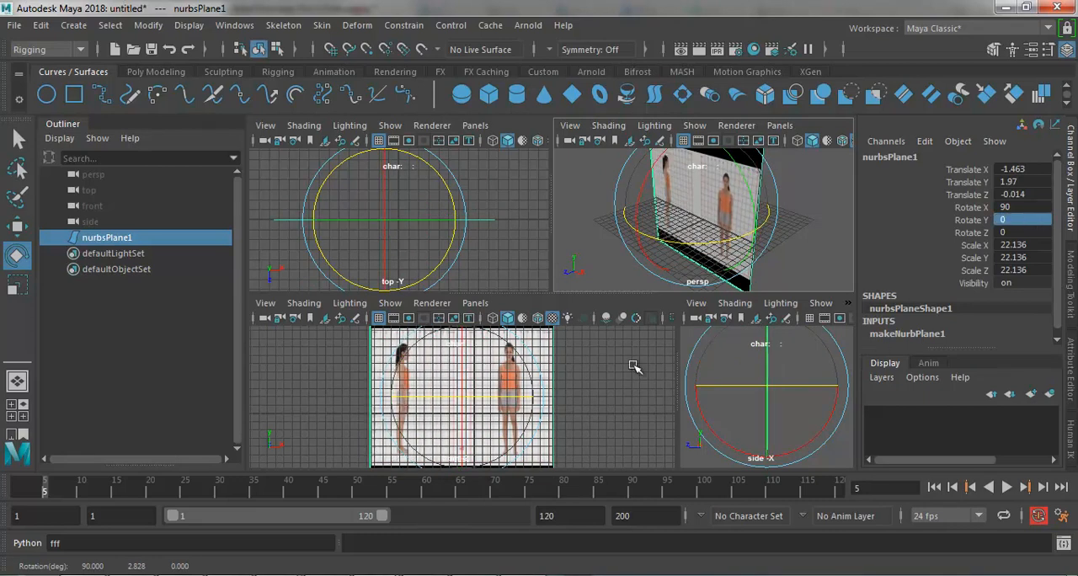
Step: Scale the plane to video proportions in the front view, with Scale Z about 15.5 and Scale X about 21.4
left_click(563, 375)
left_click(498, 373)
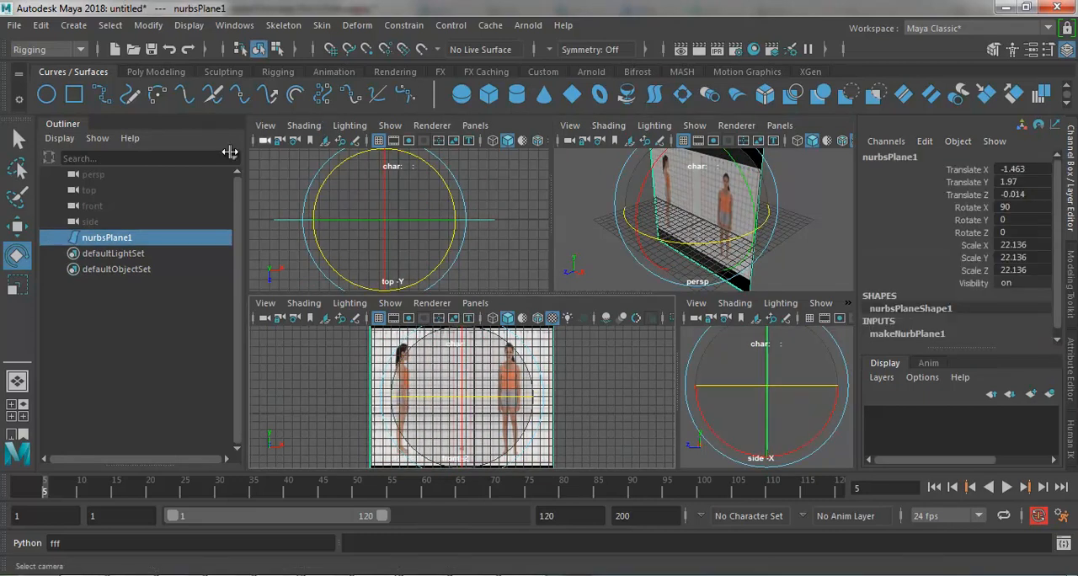
left_click(17, 287)
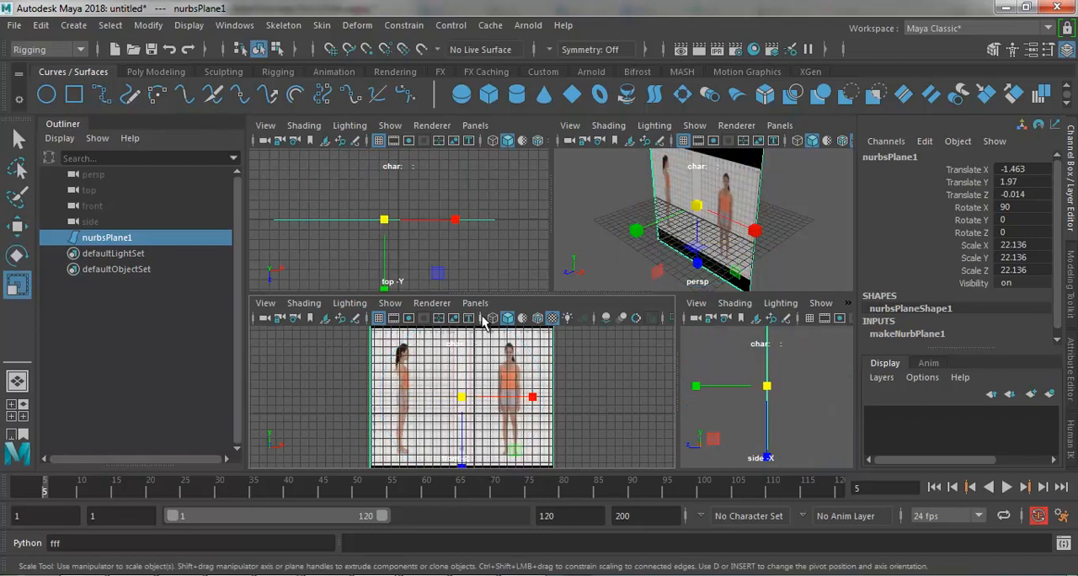
left_click_drag(460, 463, 463, 439)
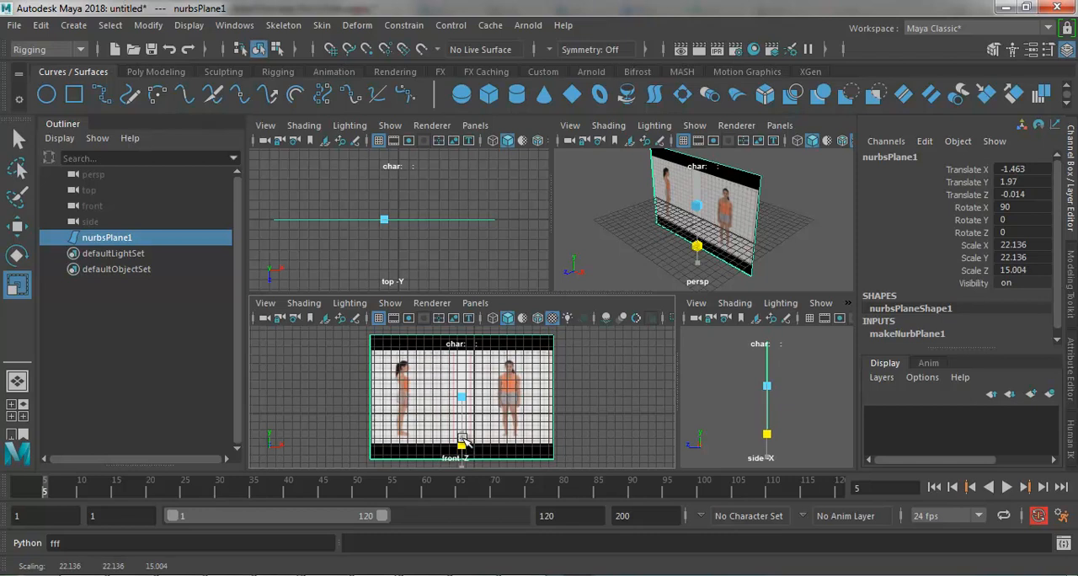
left_click_drag(463, 438, 463, 440)
left_click_drag(517, 396, 515, 398)
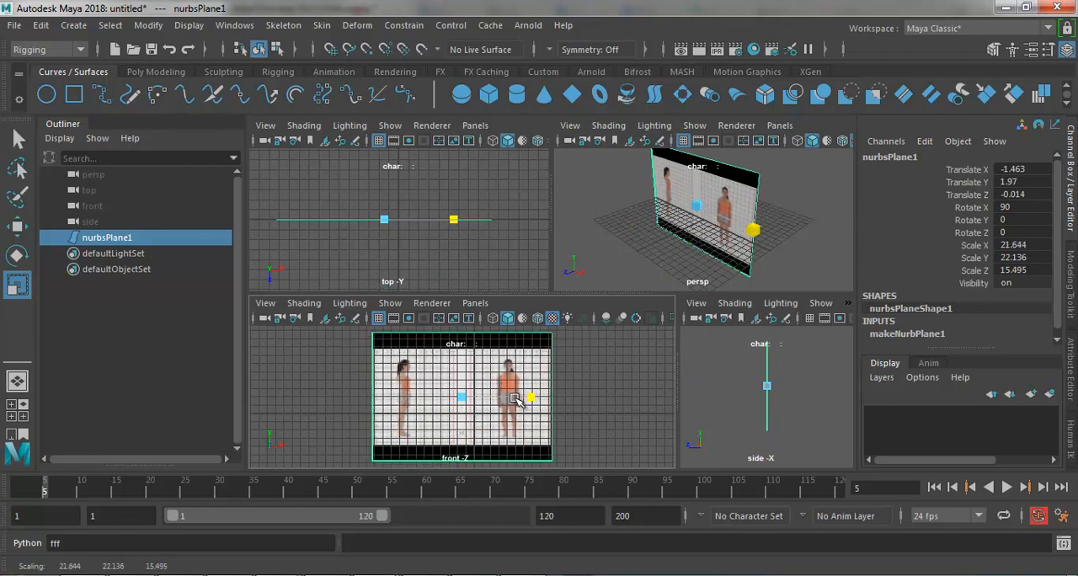
left_click(558, 394)
Step: Hide the Channel Box and resize the viewports so perspective spans above the front and side views, leaving the top view collapsed
left_click_drag(647, 295, 638, 217)
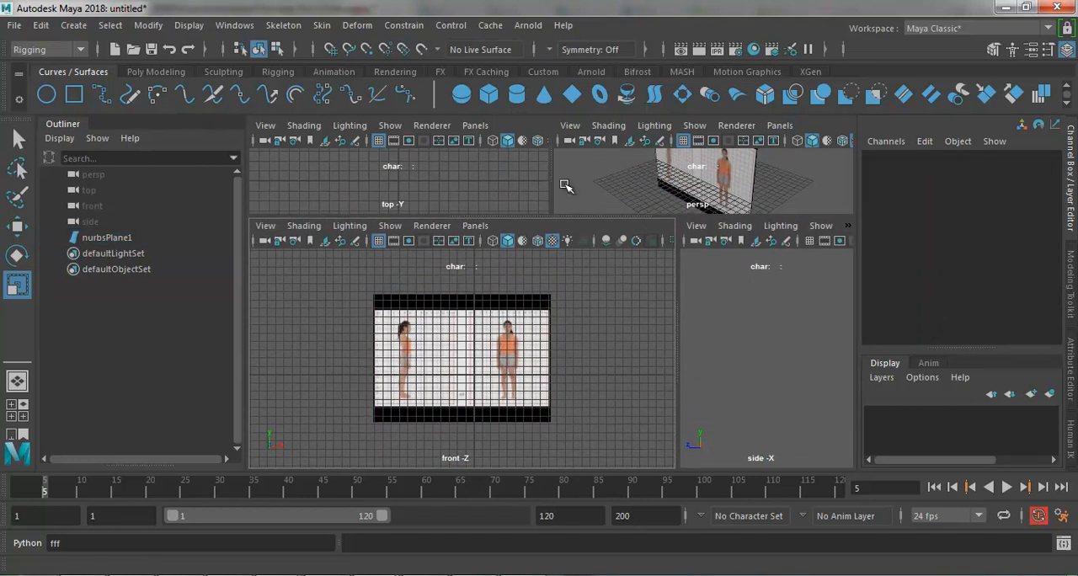
left_click_drag(554, 183, 234, 187)
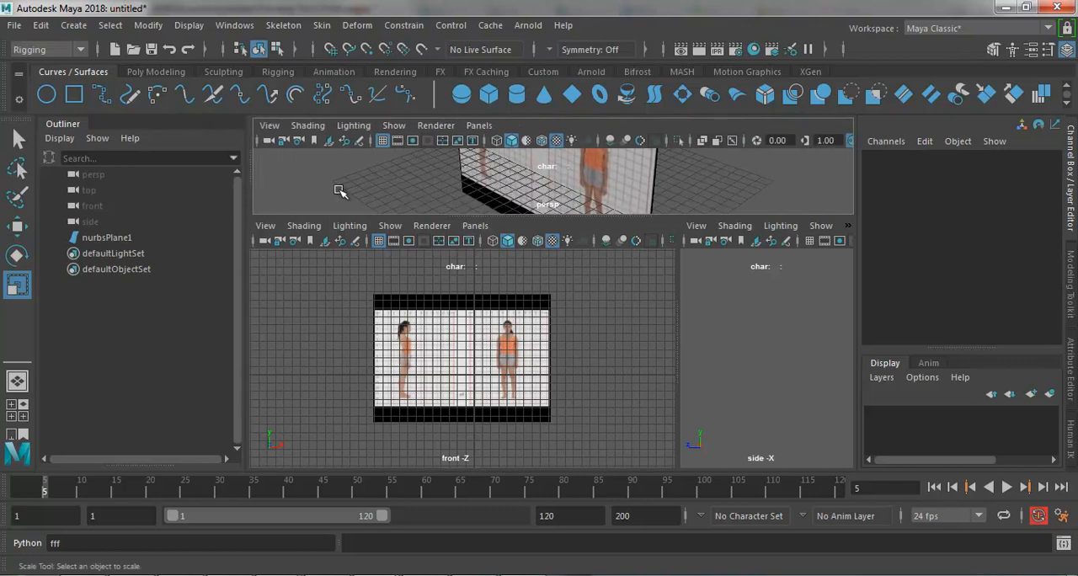
left_click(1072, 160)
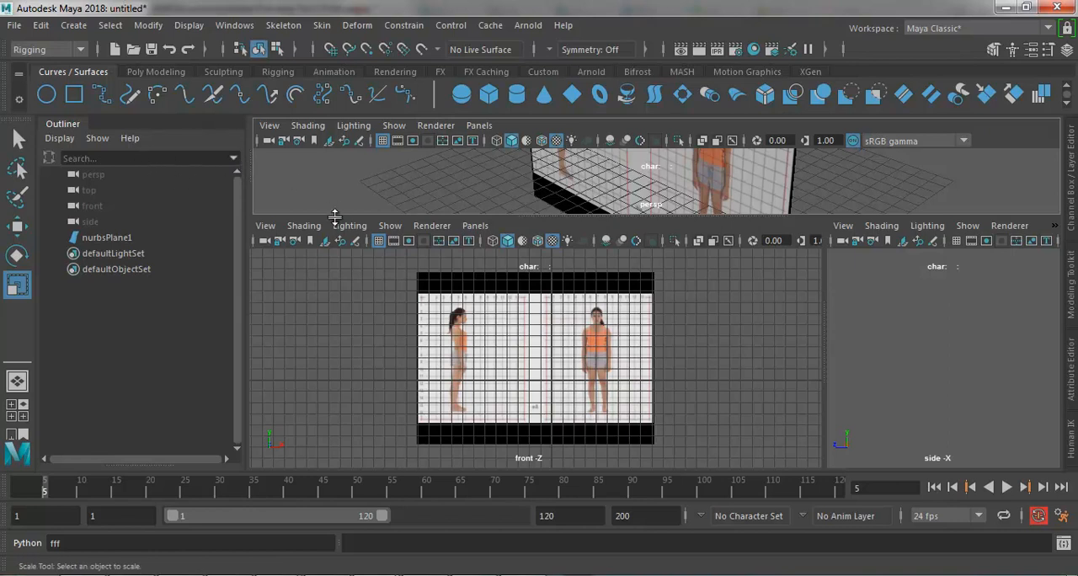
left_click_drag(335, 213, 335, 258)
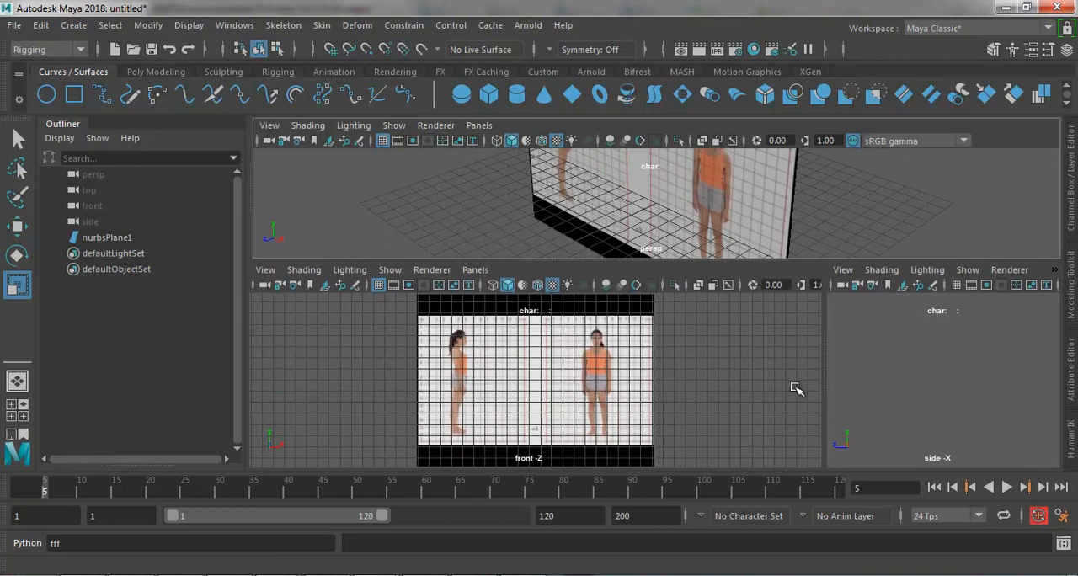
left_click_drag(828, 349, 674, 352)
left_click(614, 354)
Step: Save the scene as latihan in Maya Binary format in the walk perempuan folder
key("q")
key("ctrl+s")
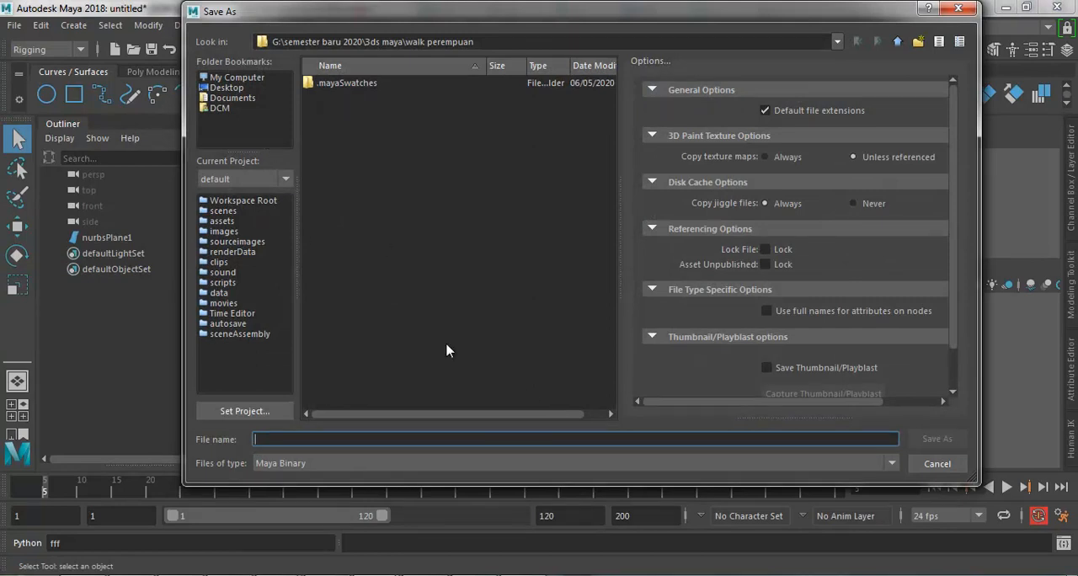
type("latihan")
key("Return")
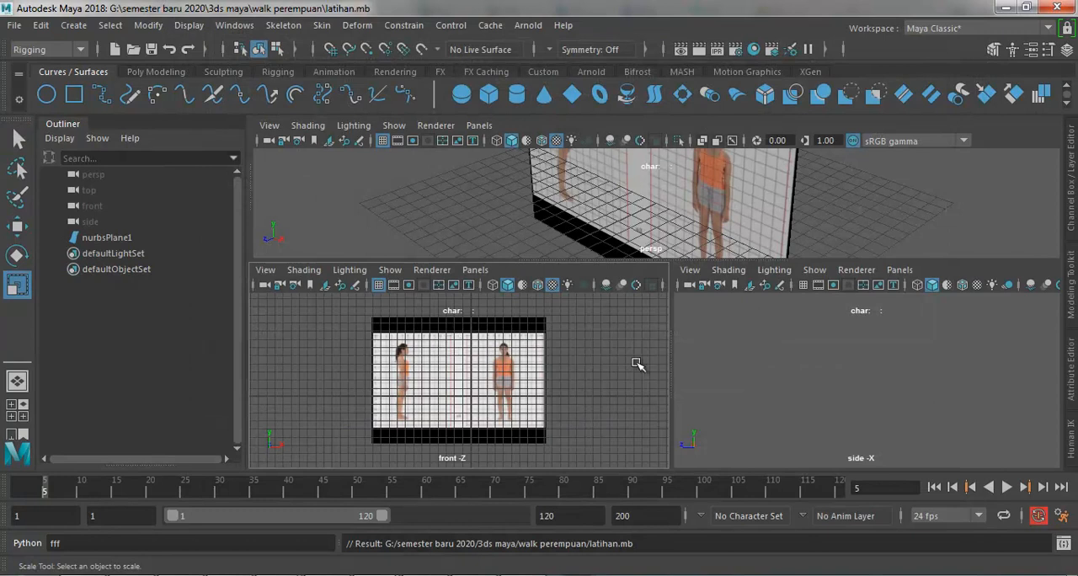
Step: Move the NURBS plane along X in the front view to a Translate X of about -2.72
left_click(510, 369)
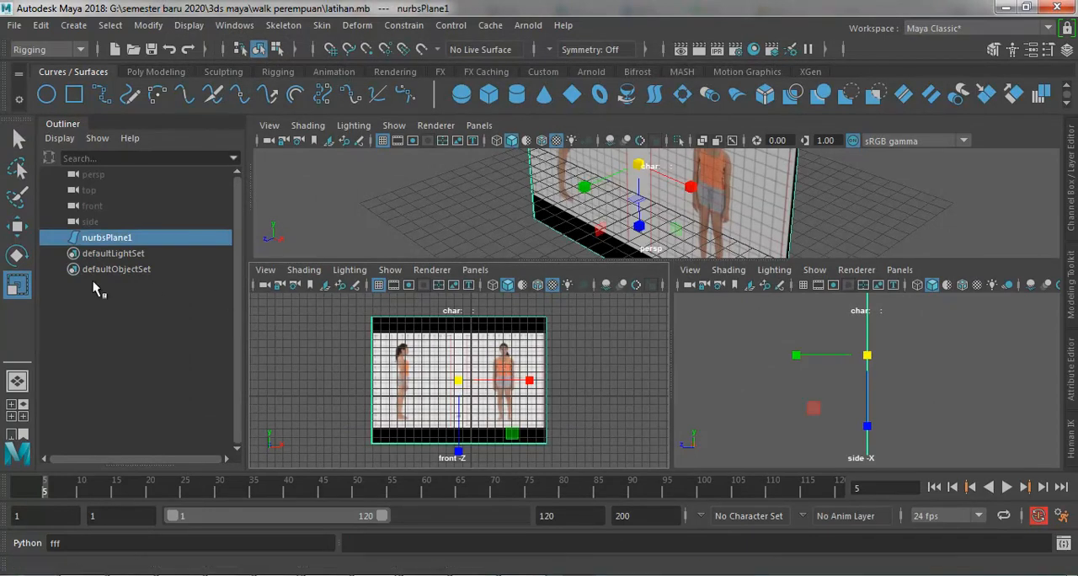
left_click(18, 139)
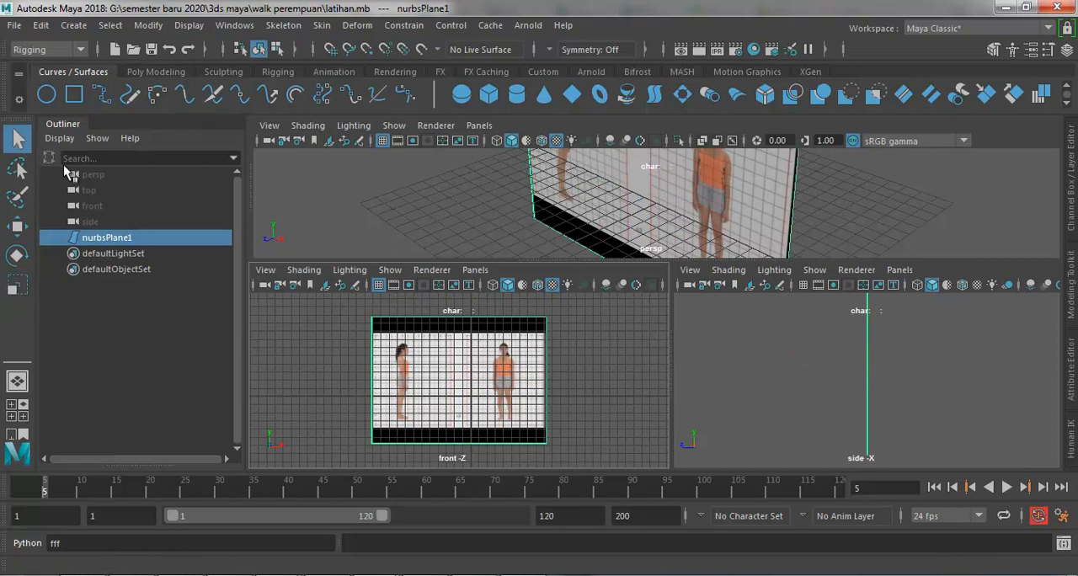
left_click(290, 354)
left_click(451, 370)
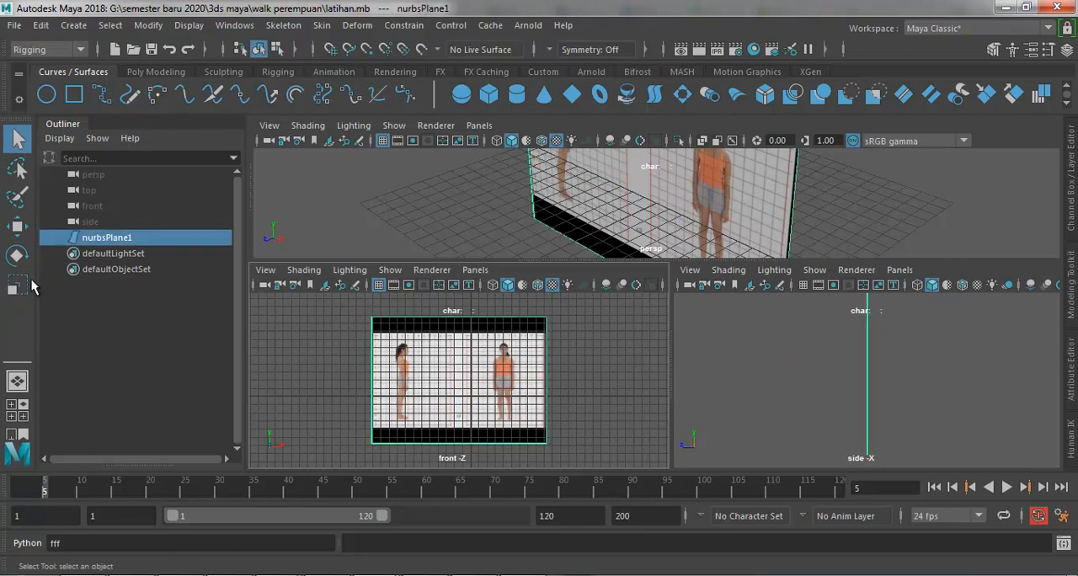
left_click(17, 226)
mouse_move(530, 383)
left_mouse_down()
mouse_move(599, 380)
mouse_move(516, 383)
left_mouse_up()
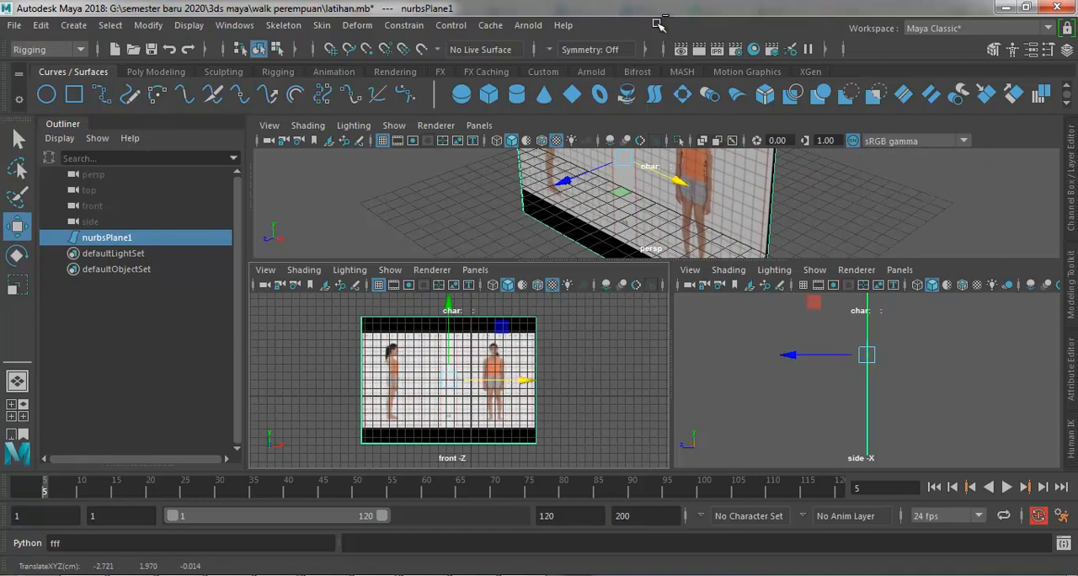
Step: Duplicate the NURBS plane and move the copy along positive X by about half the plane's width
left_click(540, 340)
left_click(533, 339)
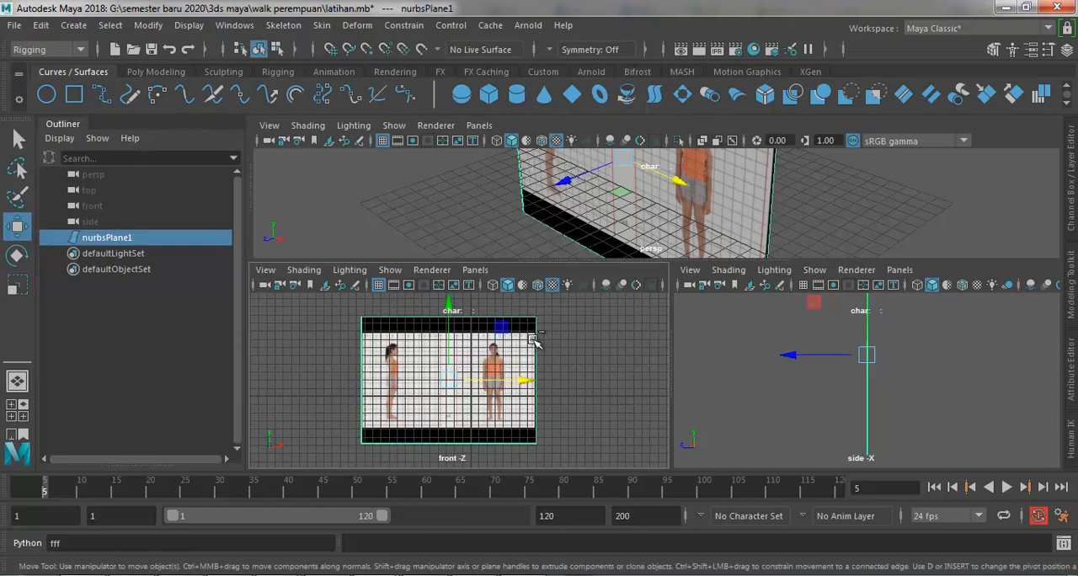
key("ctrl+d")
left_click_drag(523, 381, 612, 381)
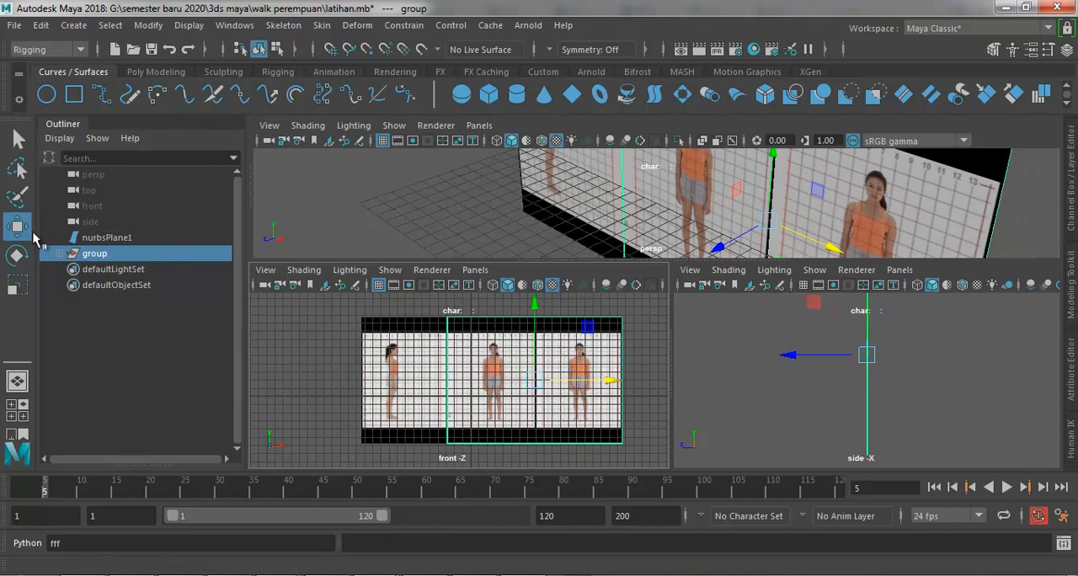
Step: Rotate the duplicated plane group to 90 degrees about Y and move it along X to a Translate X of about -10.14
left_click(16, 261)
left_click_drag(507, 381, 600, 355)
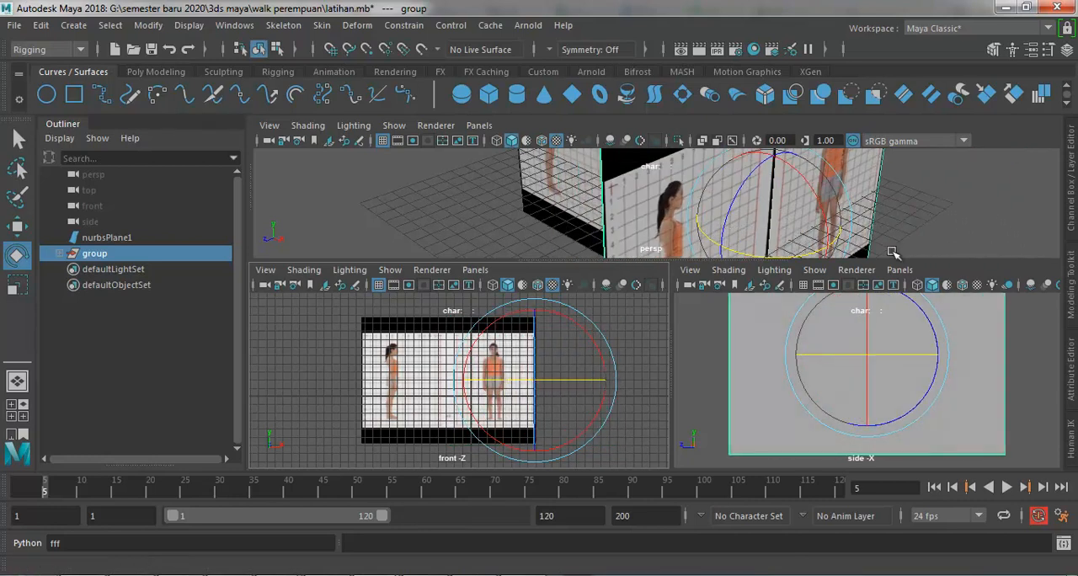
left_click(1071, 172)
double_click(1046, 220)
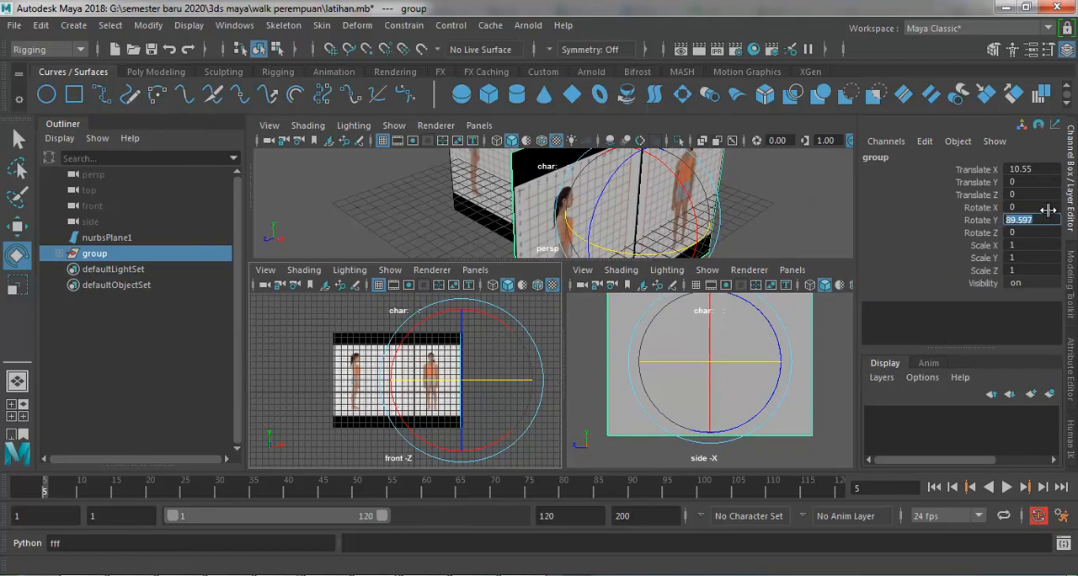
key("Return")
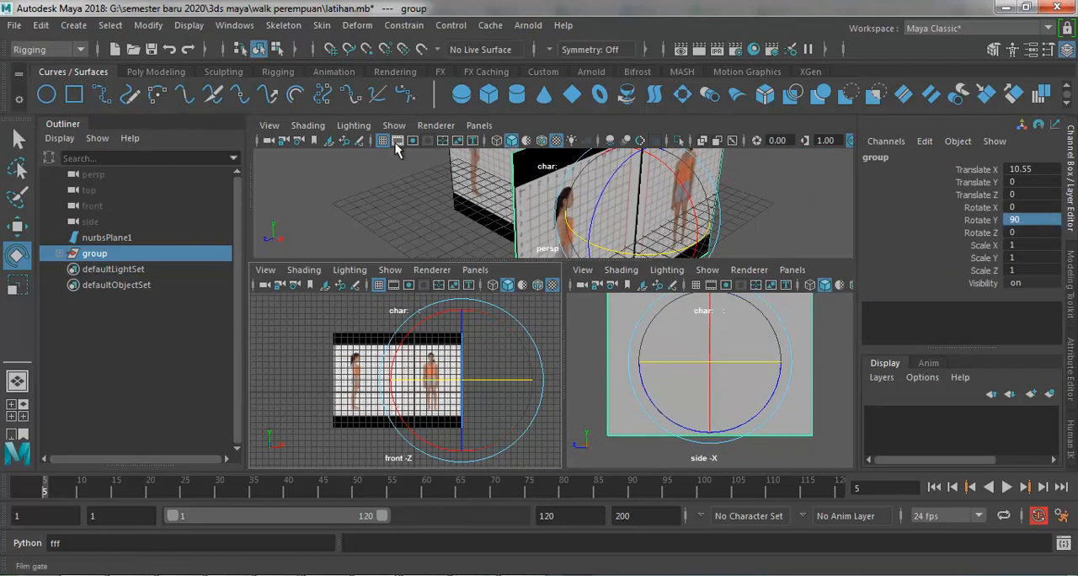
left_click(17, 226)
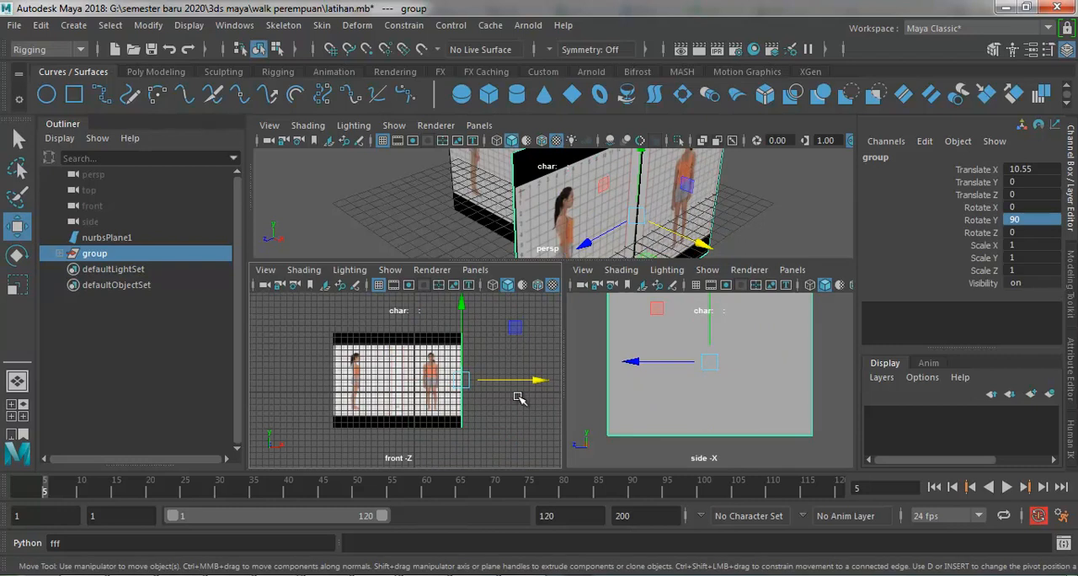
left_click_drag(524, 383, 402, 381)
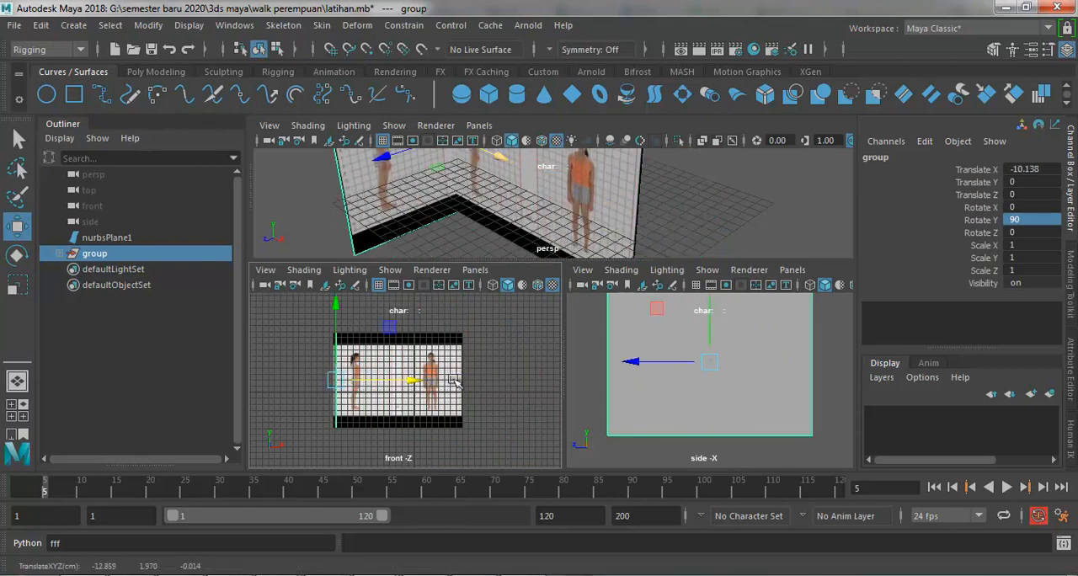
Step: Turn on textured display in the side view and adjust the front and side viewport widths
left_click(602, 348)
left_click(696, 357)
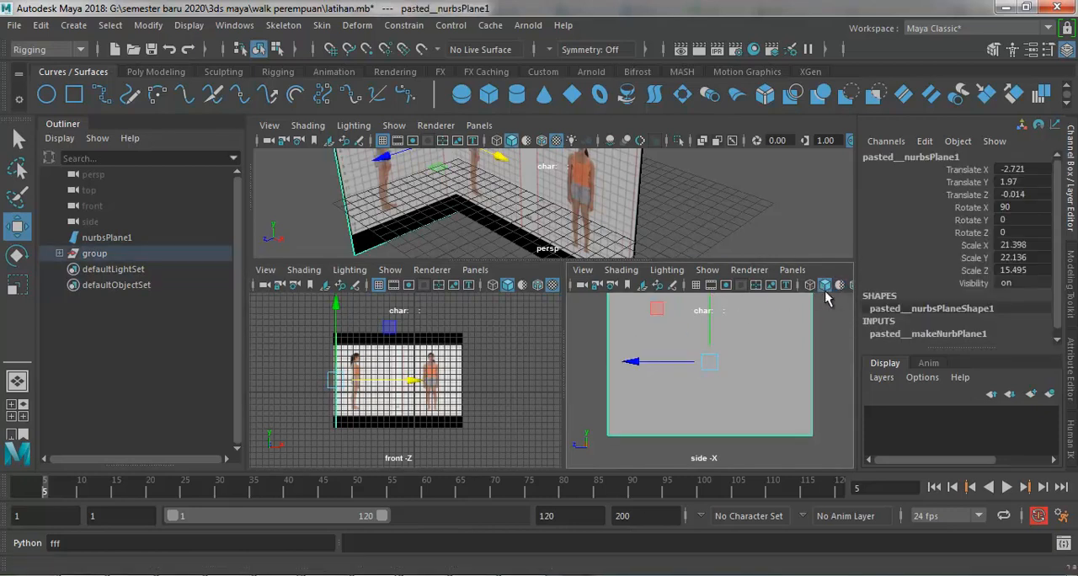
left_click_drag(563, 318, 472, 316)
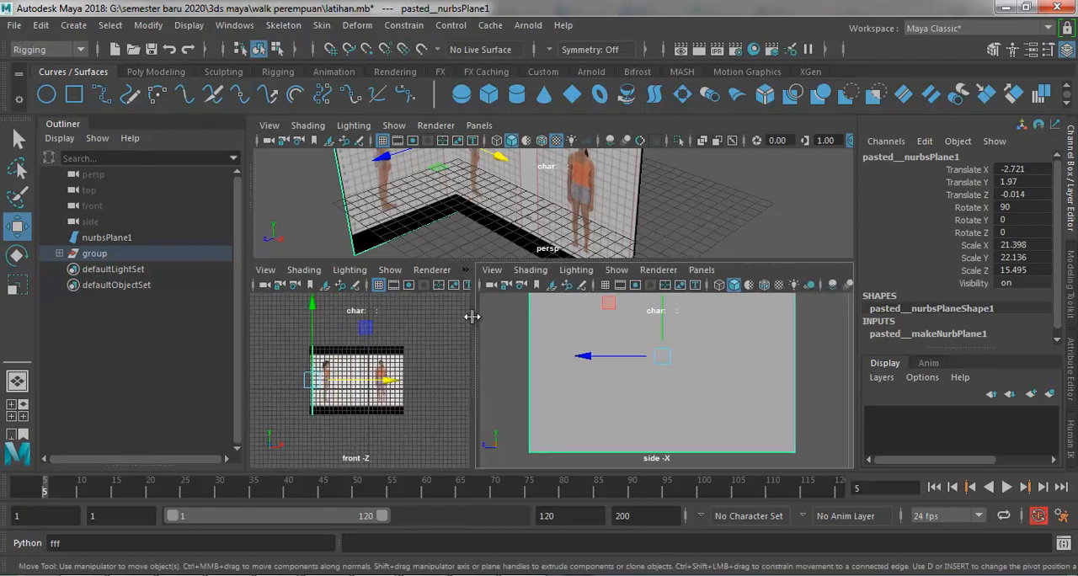
left_click(778, 285)
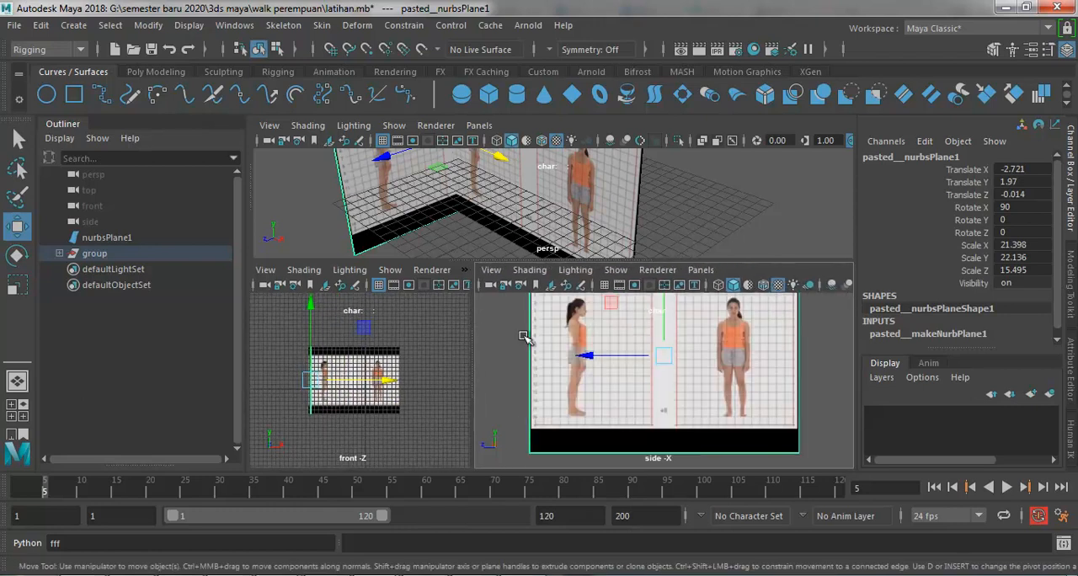
left_click_drag(473, 337, 605, 346)
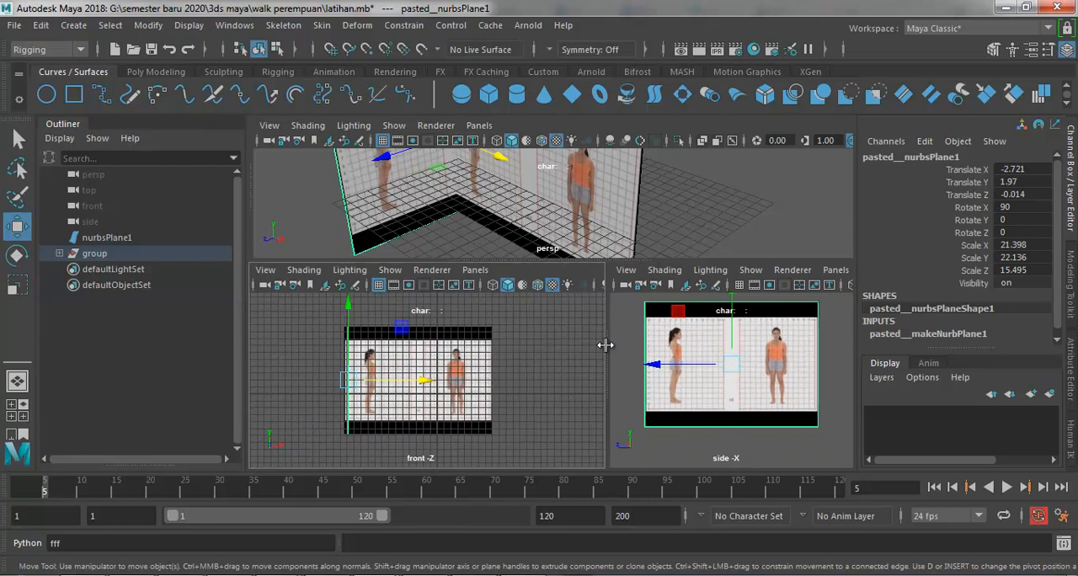
Step: Deselect the side reference plane and save the scene
left_click(548, 354)
scroll(541, 356, "down", 3)
scroll(518, 375, "up", 3)
scroll(518, 375, "down", 3)
left_click(696, 371)
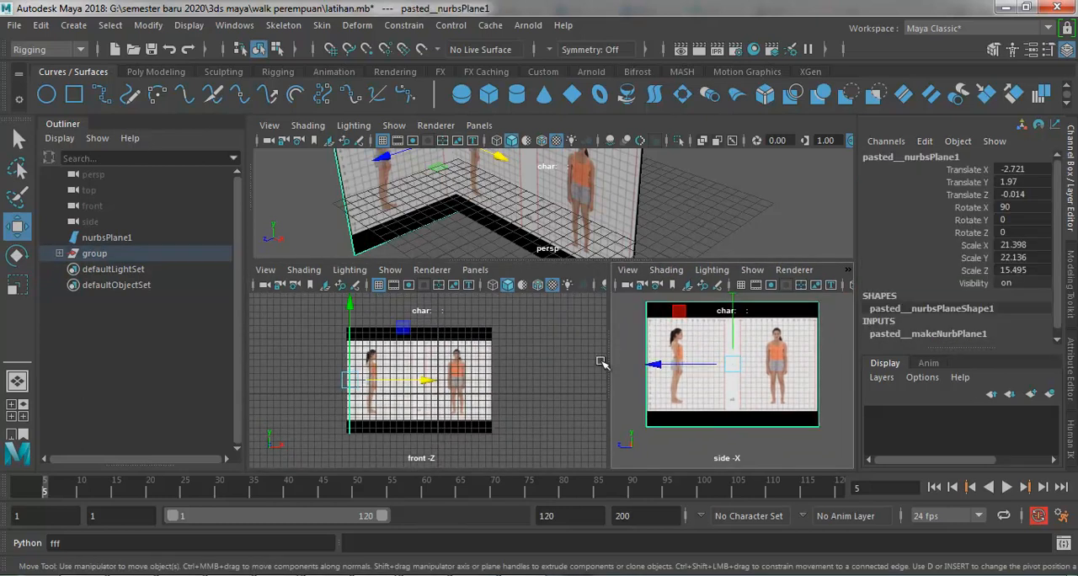
left_click(541, 375)
key("ctrl+s")
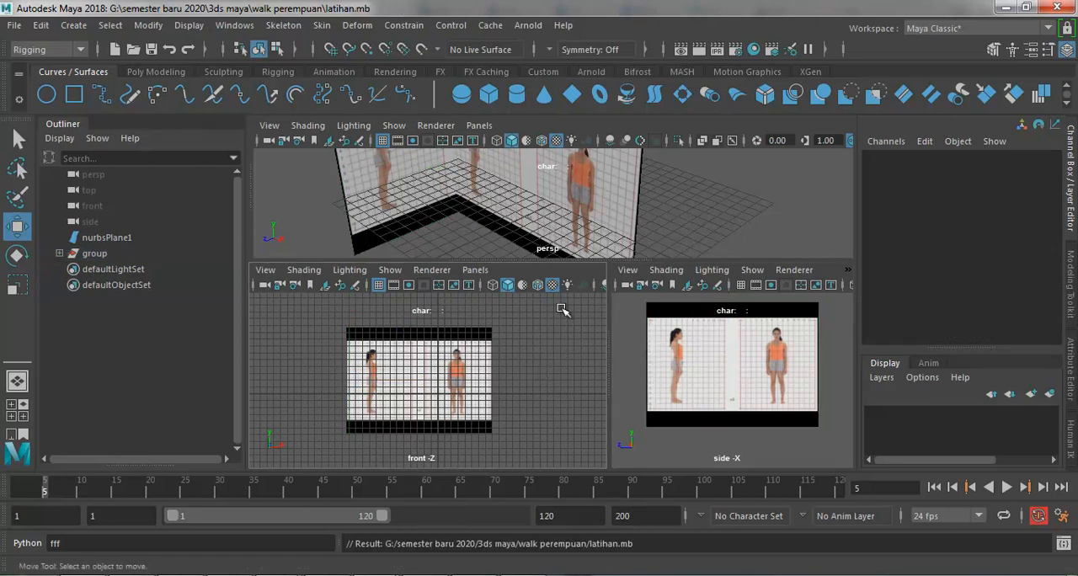
Step: Enlarge the perspective view and move the front reference plane to about -12.5 in X and -5.8 in Z
left_click_drag(601, 262, 615, 498)
left_click(575, 329)
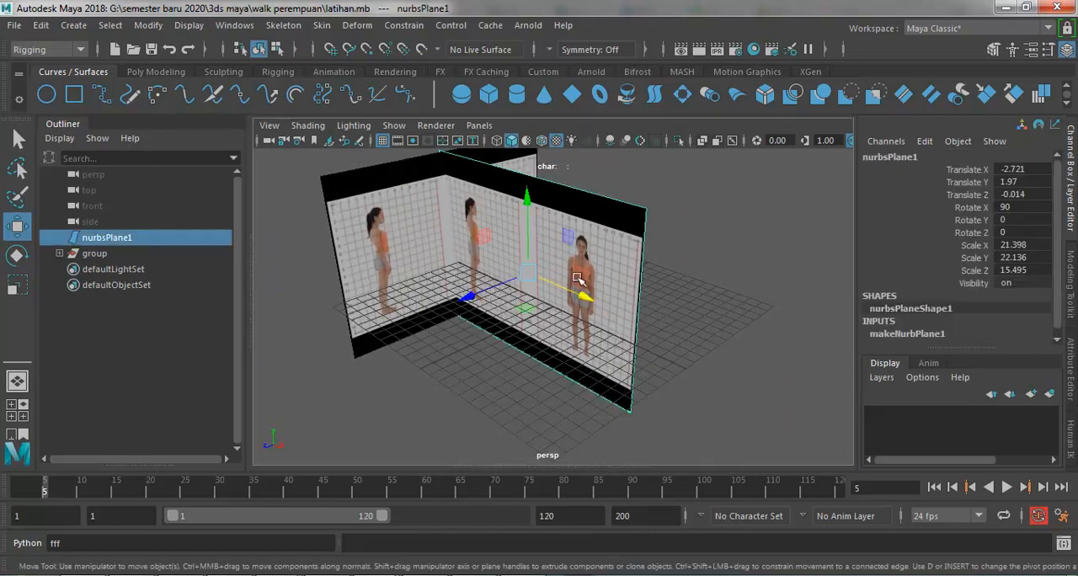
left_click_drag(494, 297, 537, 261)
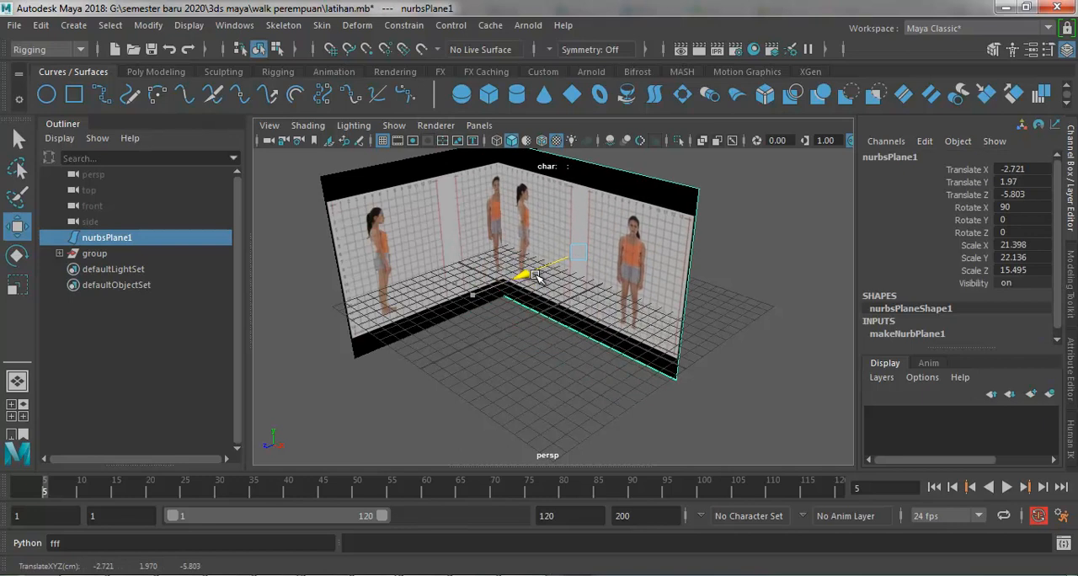
left_click(526, 352)
left_click(577, 303)
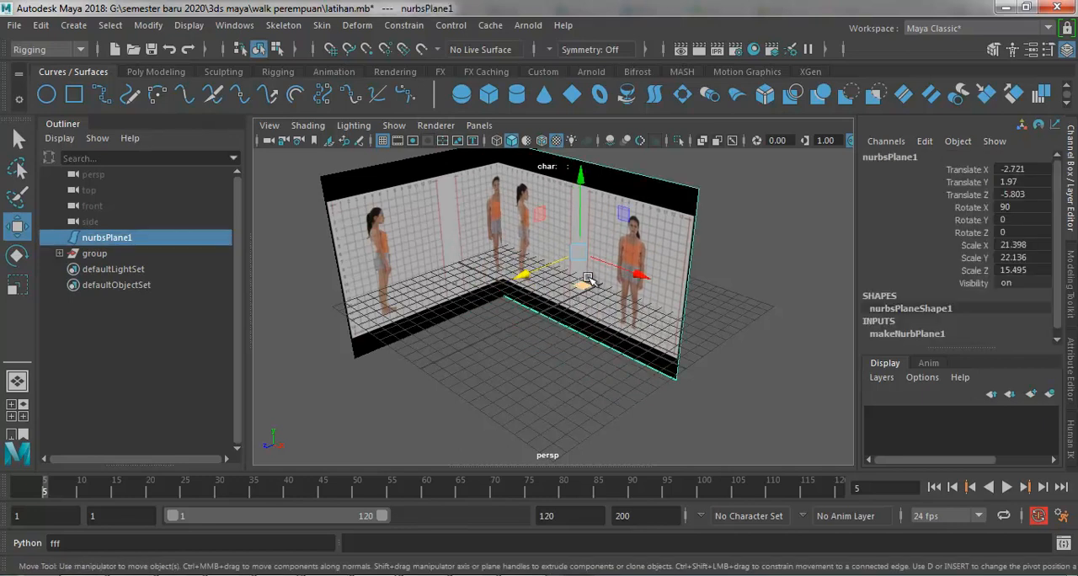
left_click_drag(637, 273, 576, 255)
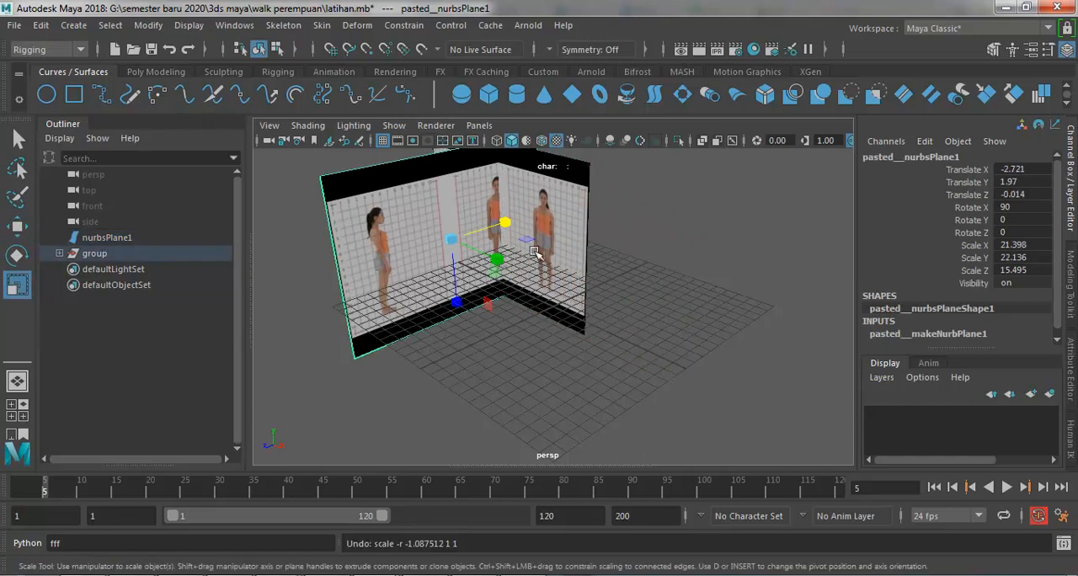
Step: Mirror the side reference plane by setting its Scale X to -21.398
left_click_drag(505, 223, 491, 231)
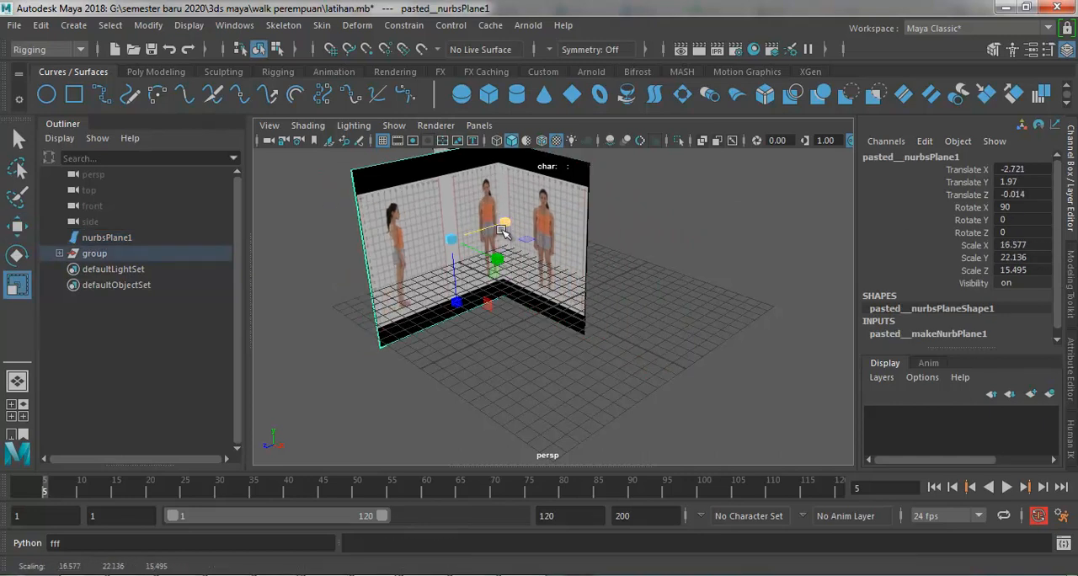
key("ctrl+z")
double_click(1035, 245)
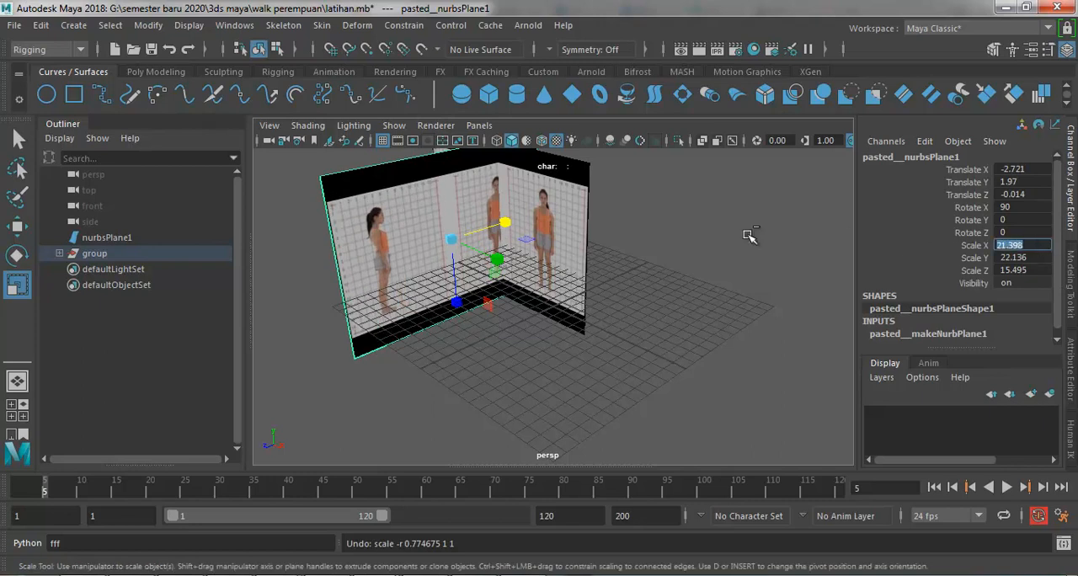
left_click_drag(503, 224, 362, 252)
double_click(1041, 244)
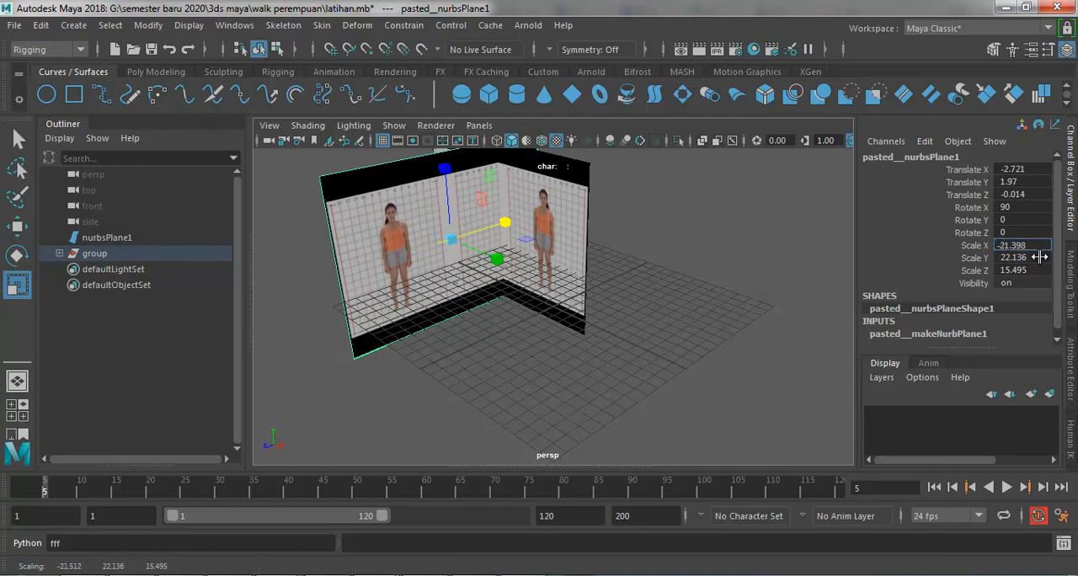
key("Return")
left_click(488, 357)
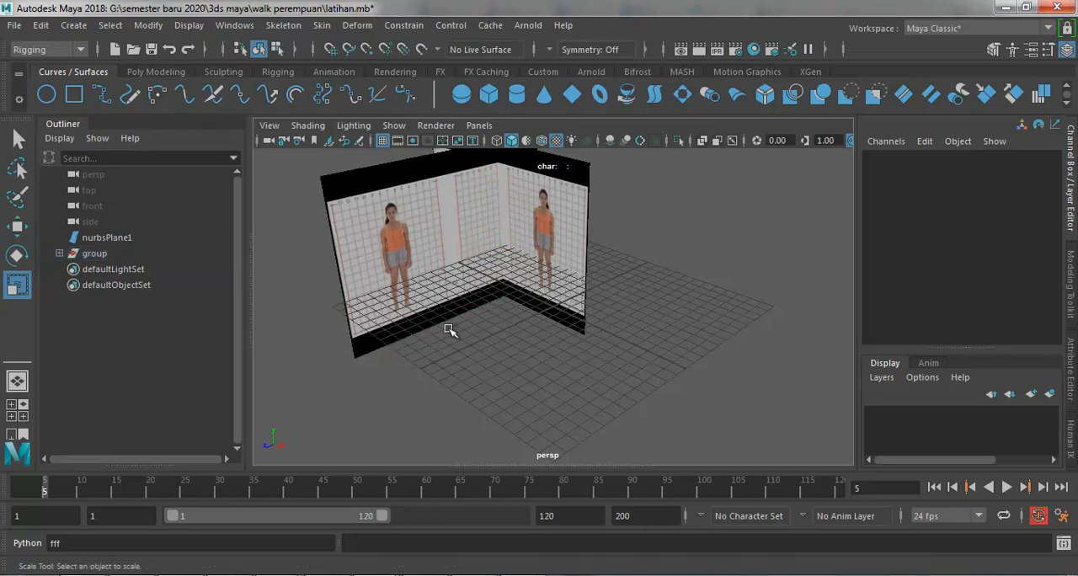
Step: Move the mirrored side reference plane along its X axis to a Translate X of about 4.8
left_click(382, 255)
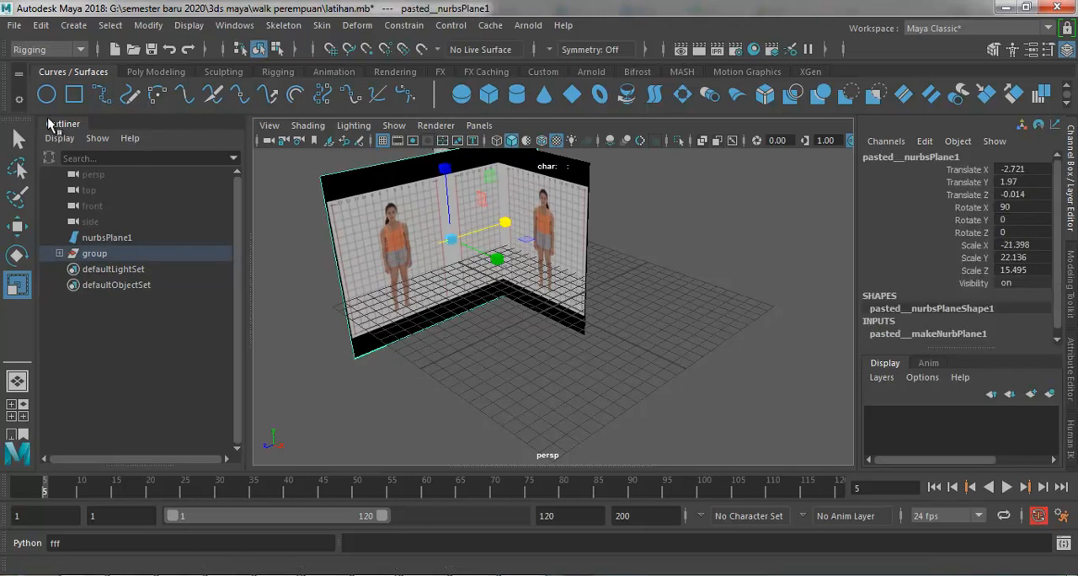
left_click(17, 226)
left_click_drag(415, 253, 374, 257)
left_click(497, 345)
Step: Move the front reference plane back along Z to a Translate Z of about -18
scroll(514, 341, "down", 5)
left_click_drag(606, 205, 407, 327)
left_click_drag(477, 301, 569, 270)
left_click(619, 252)
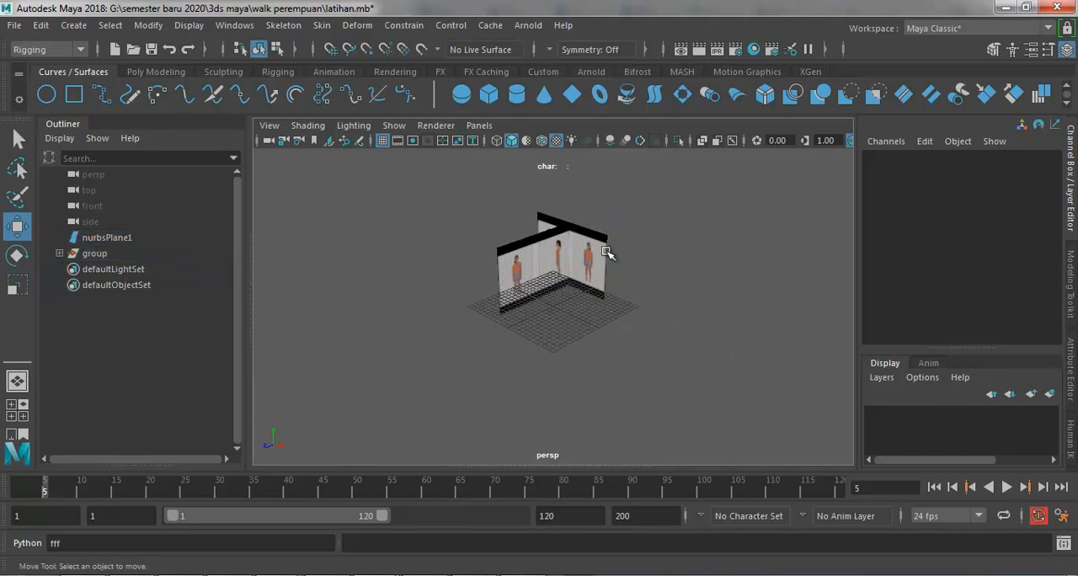
Step: Frame both reference planes in the perspective view and save the scene
scroll(616, 251, "up", 3)
scroll(616, 251, "down", 3)
left_click_drag(654, 197, 426, 312)
key("f")
left_click(610, 359)
key("ctrl+s")
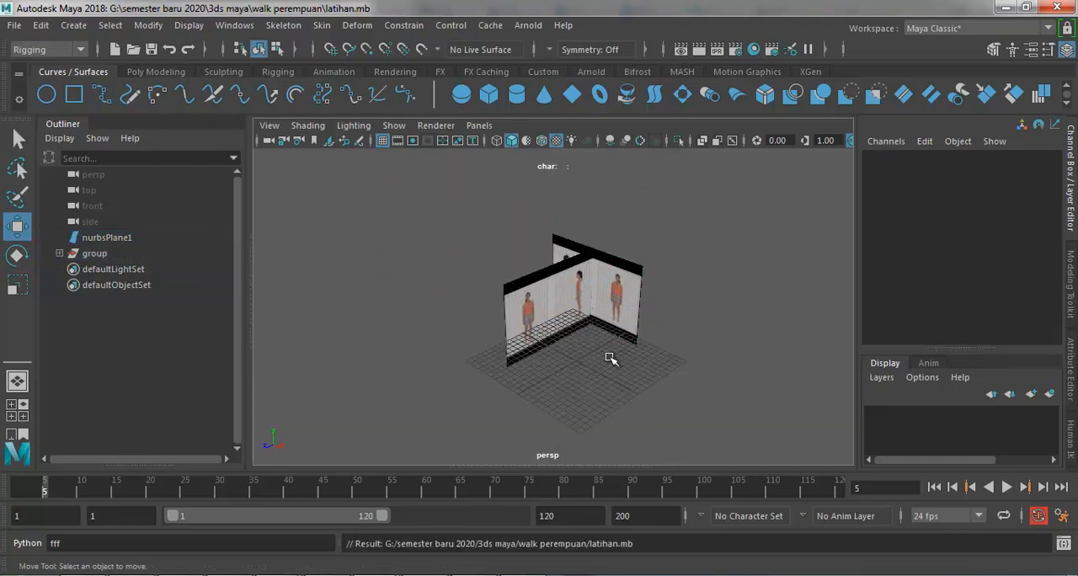
Step: Import the woman character model into the scene
left_click(14, 25)
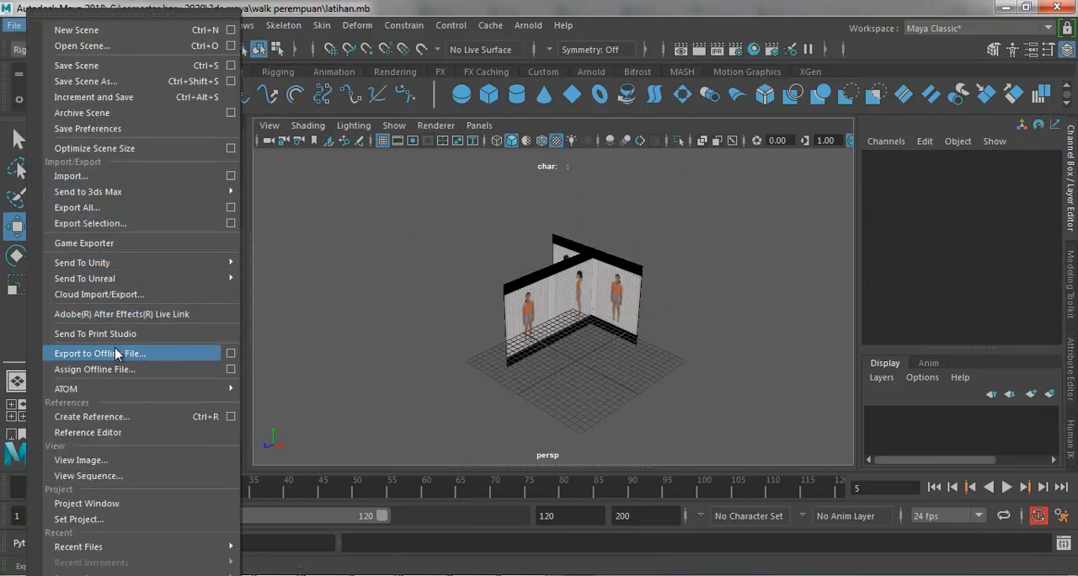
left_click(71, 176)
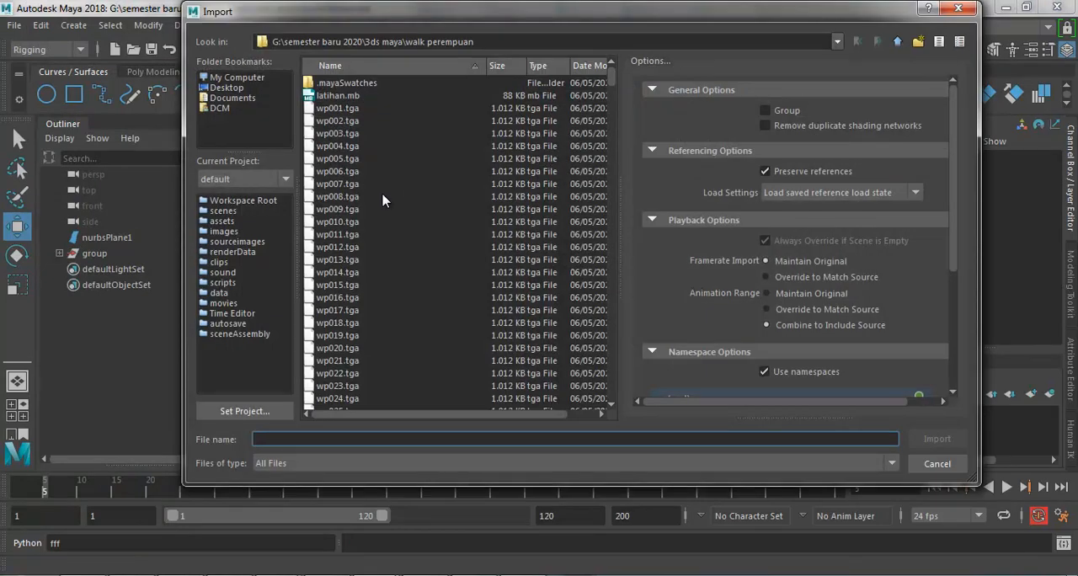
double_click(376, 336)
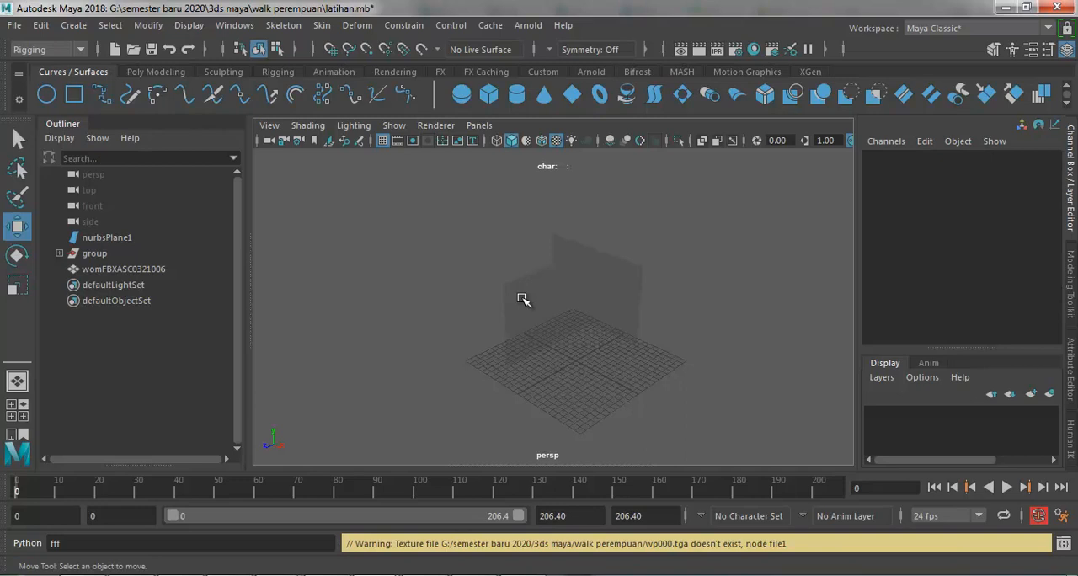
Step: Move the imported woman model nearer the reference planes, to about -307 in X and -295 in Y
left_click(520, 299)
left_click(563, 389)
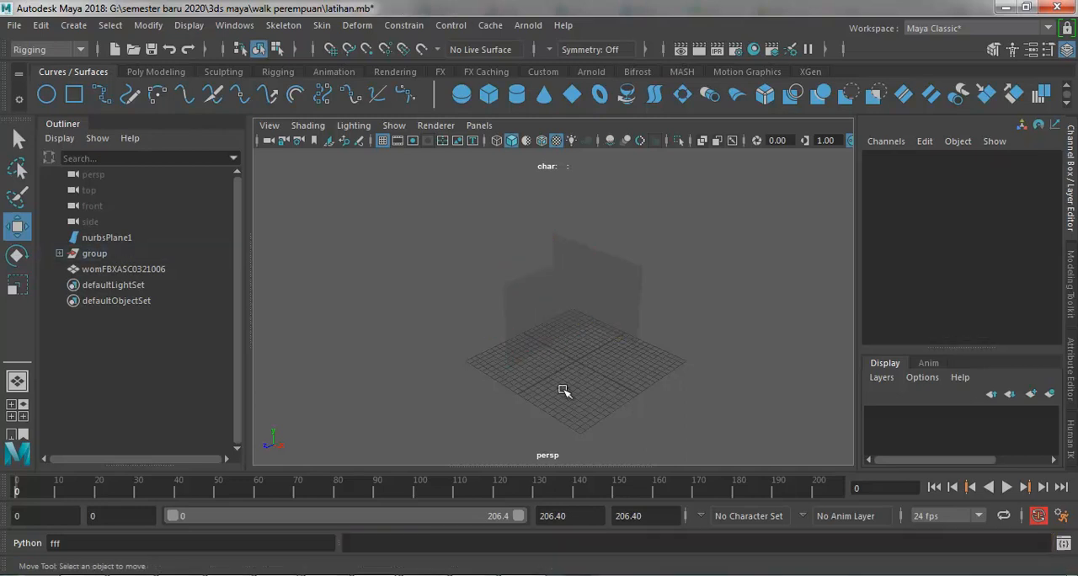
left_click(546, 308)
scroll(544, 315, "down", 10)
left_click(641, 199)
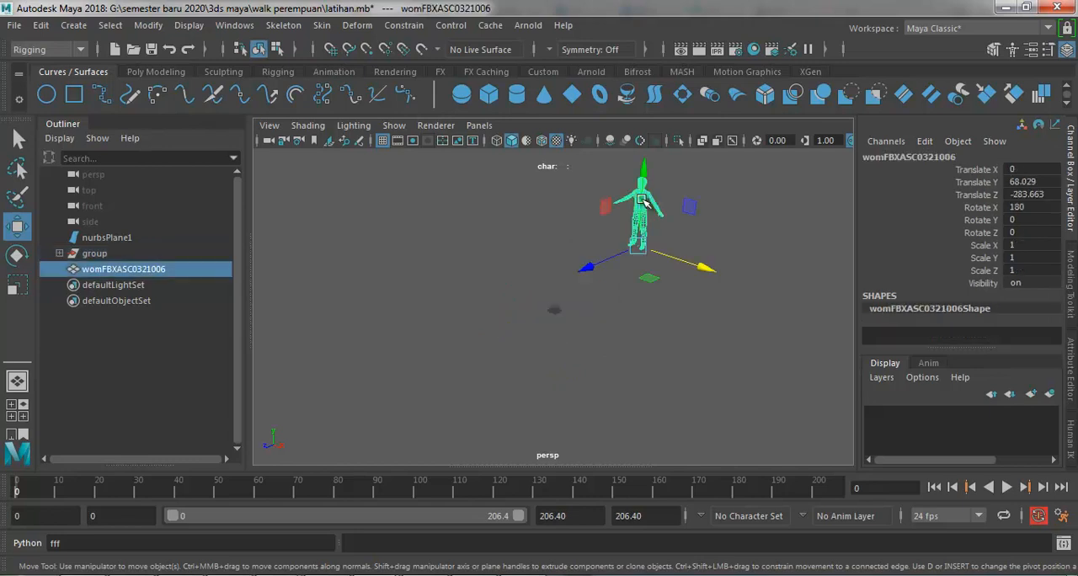
left_click_drag(643, 220, 637, 346)
left_click_drag(667, 388, 585, 352)
scroll(598, 320, "up", 5)
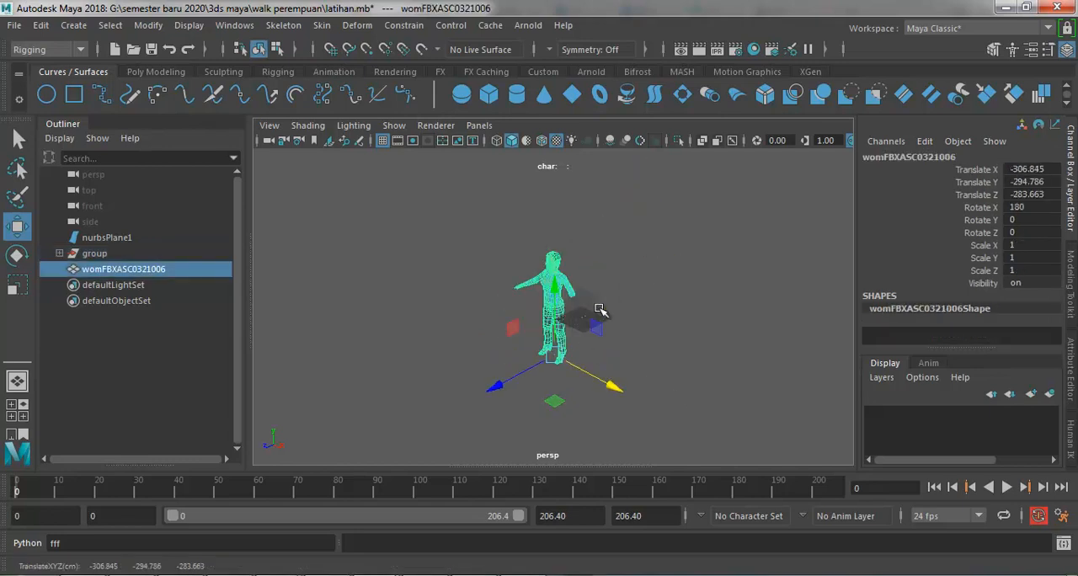
scroll(623, 310, "down", 3)
Step: Assign the existing pasted__lambert2 material to the front reference plane
left_click(637, 300)
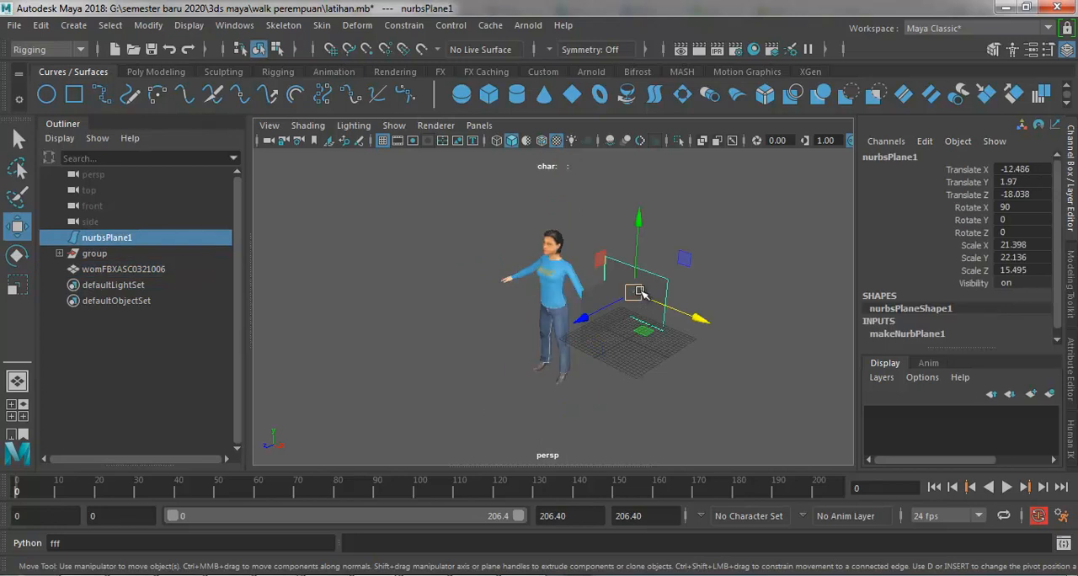
left_click(645, 300)
left_click(650, 291)
right_click(655, 295)
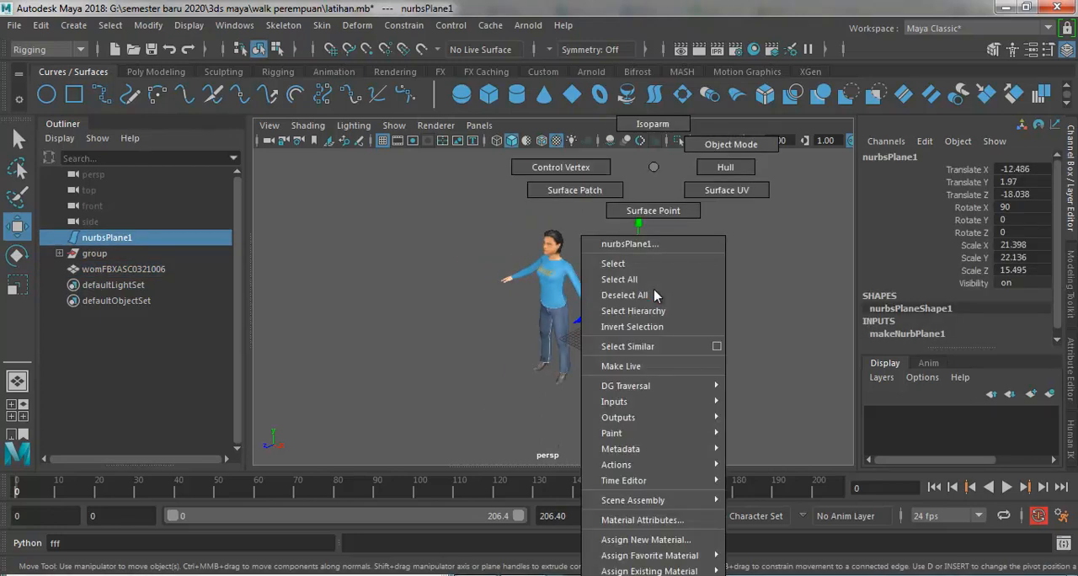
mouse_move(703, 572)
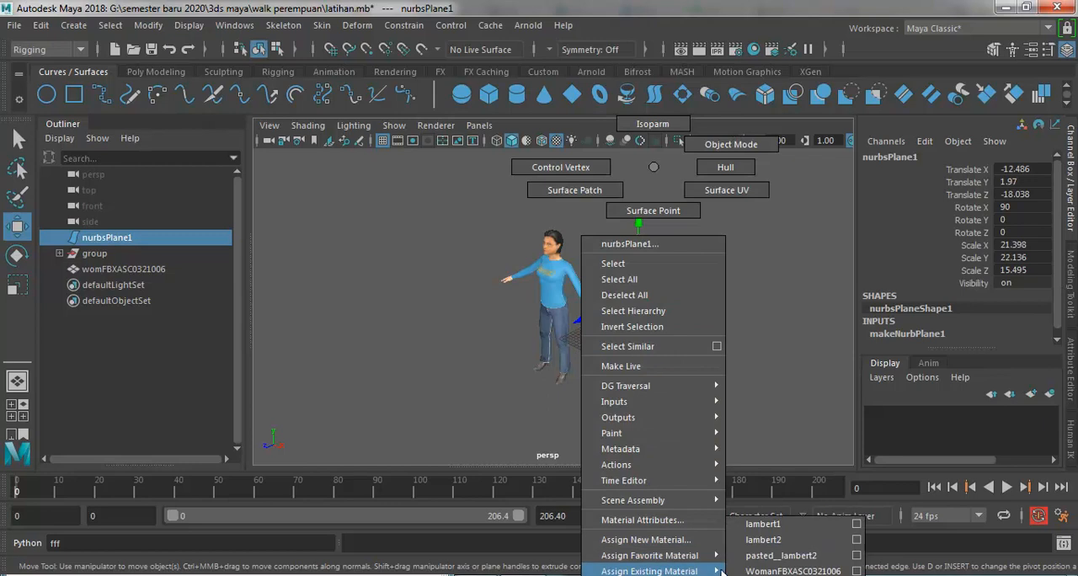
left_click(771, 557)
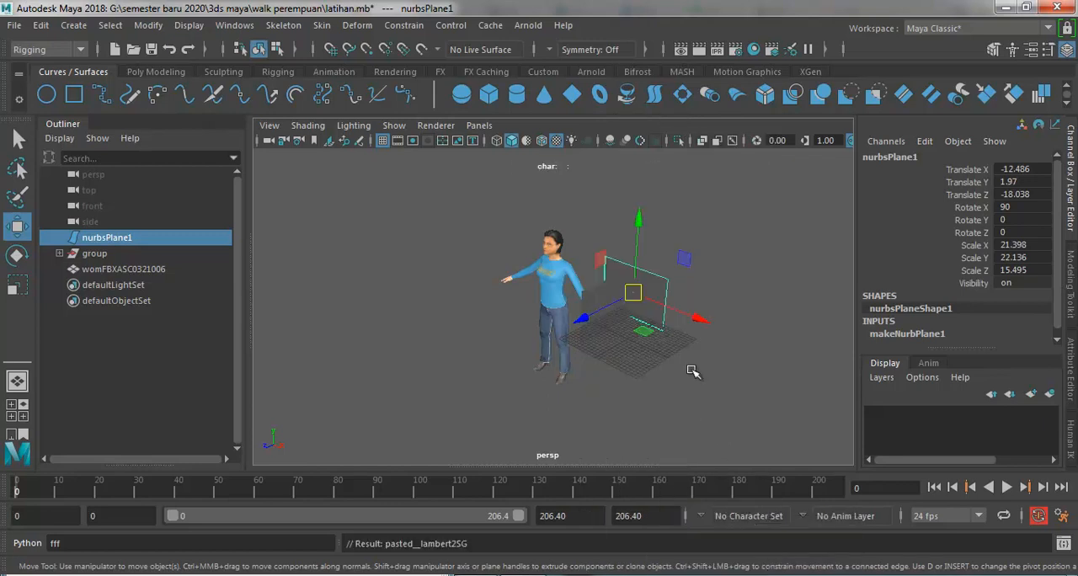
Step: Assign the existing lambert1 material to the front and side reference planes
right_click_drag(659, 305, 765, 525)
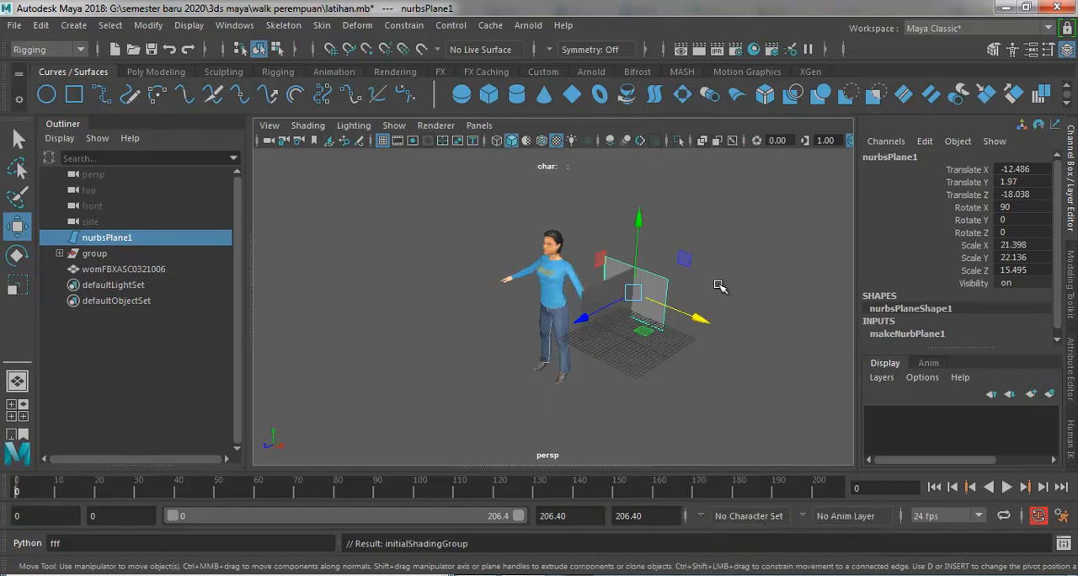
left_click(676, 290)
left_click(664, 298)
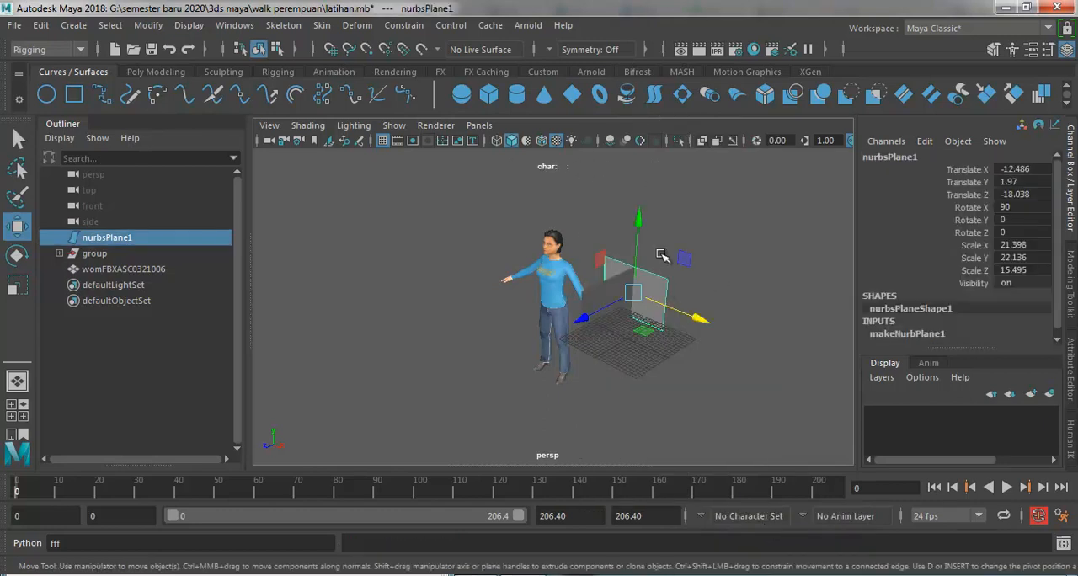
key("ctrl+v")
right_click_drag(606, 300, 711, 525)
left_click(675, 303)
left_click(601, 294)
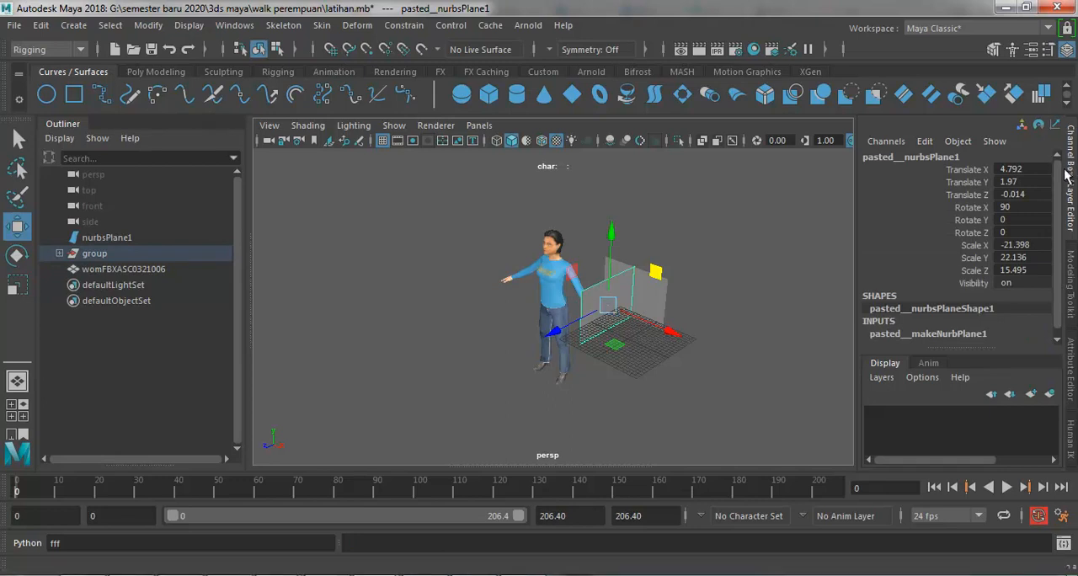
Step: Connect a file texture to the Color of lambert1 and load wp001.tga as its image
left_click(1072, 364)
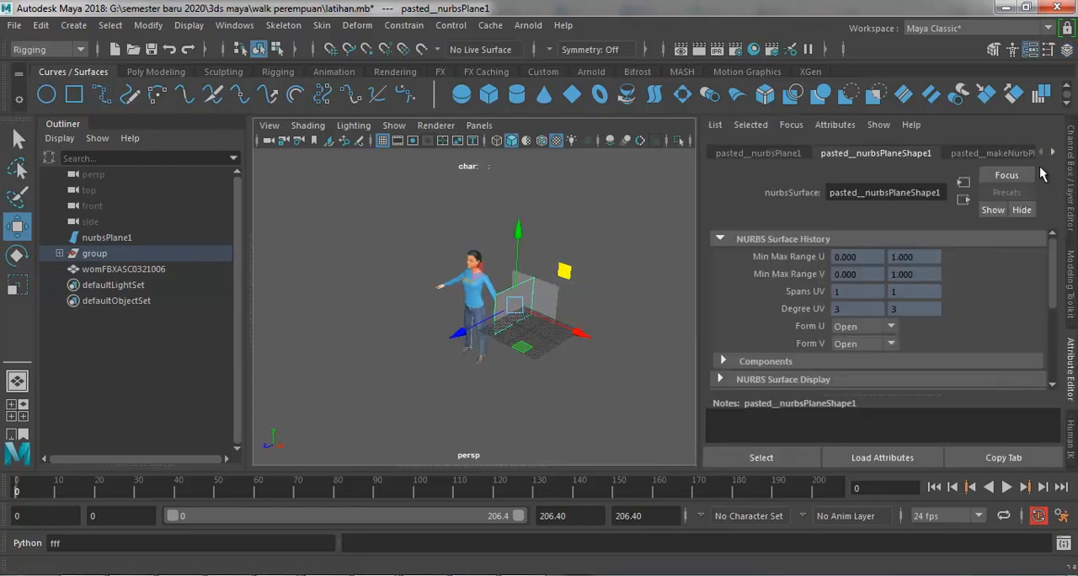
left_click(1053, 153)
left_click(1053, 153)
left_click(1009, 155)
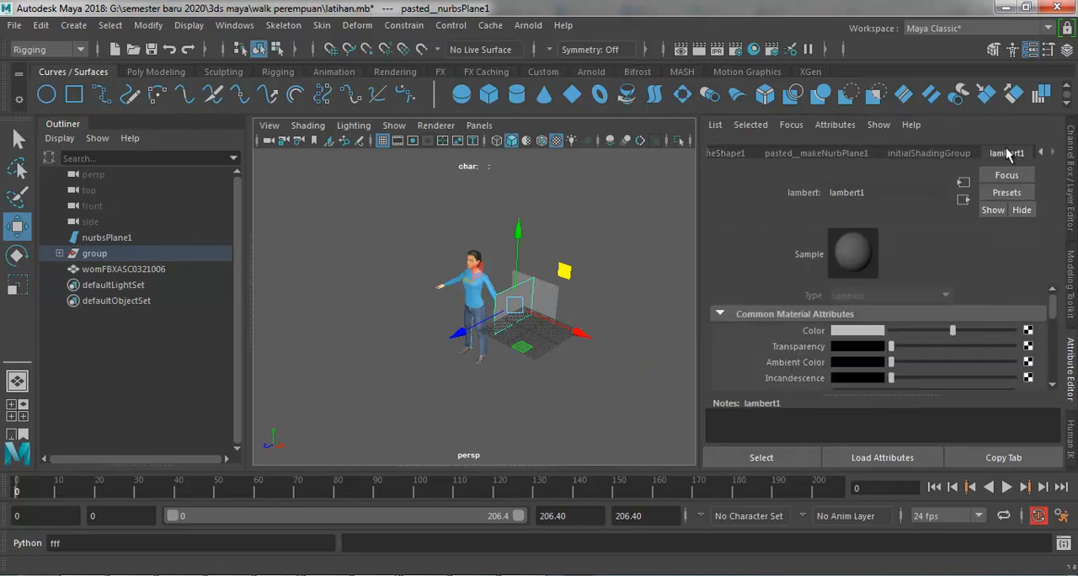
left_click(1028, 332)
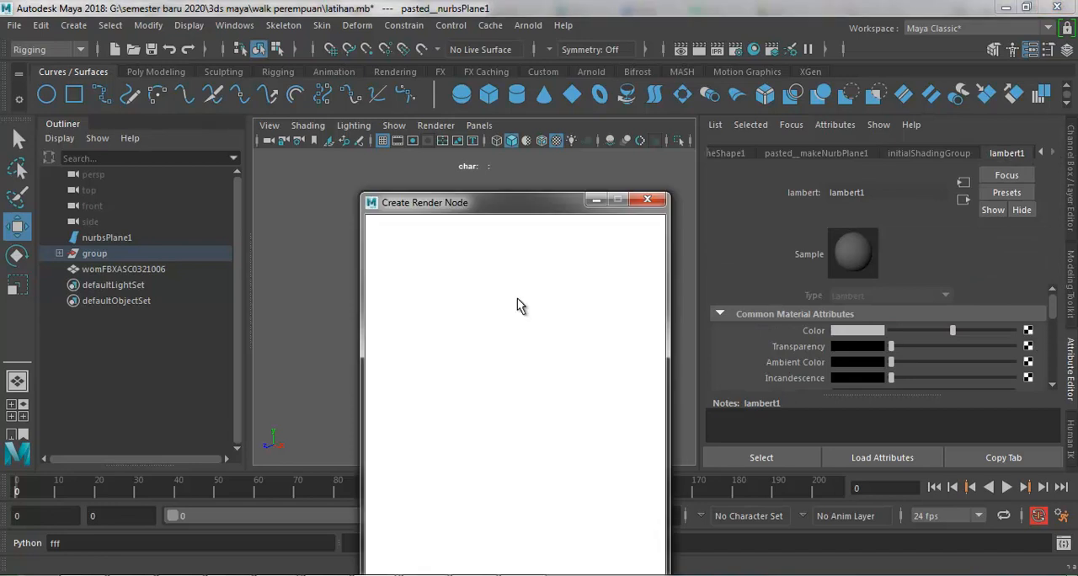
left_click(502, 333)
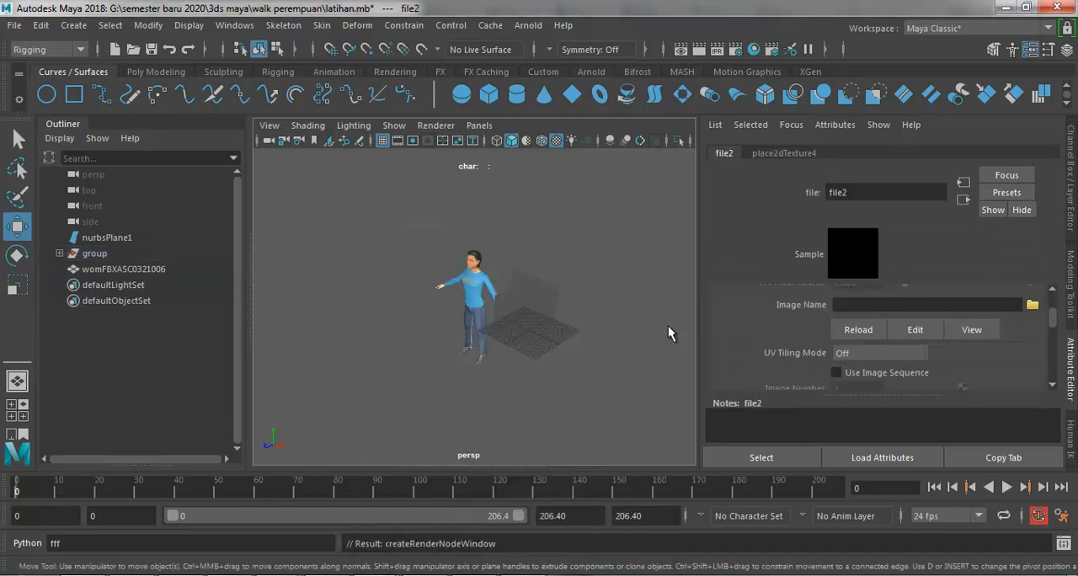
left_click(1032, 305)
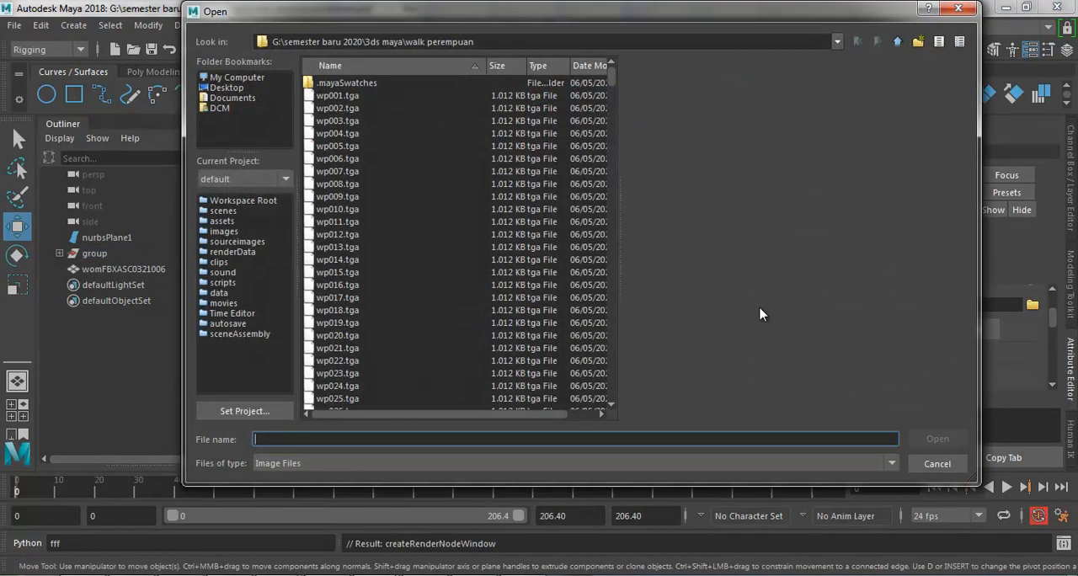
double_click(340, 96)
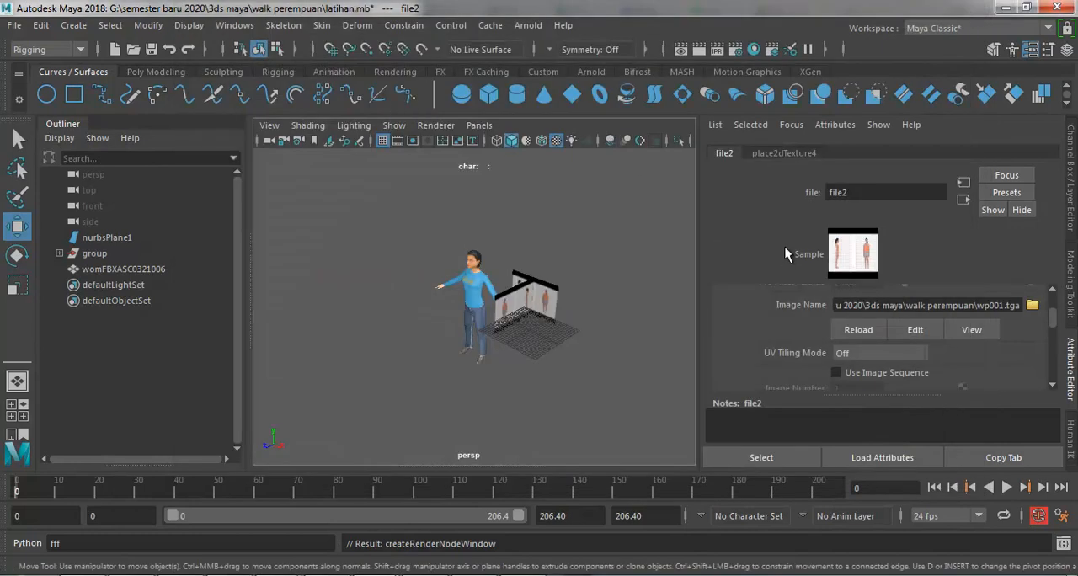
Step: Turn on Use Image Sequence for the wp001.tga texture and scrub the walk sequence on the planes, ending at frame 18
left_click(836, 372)
left_click(836, 372)
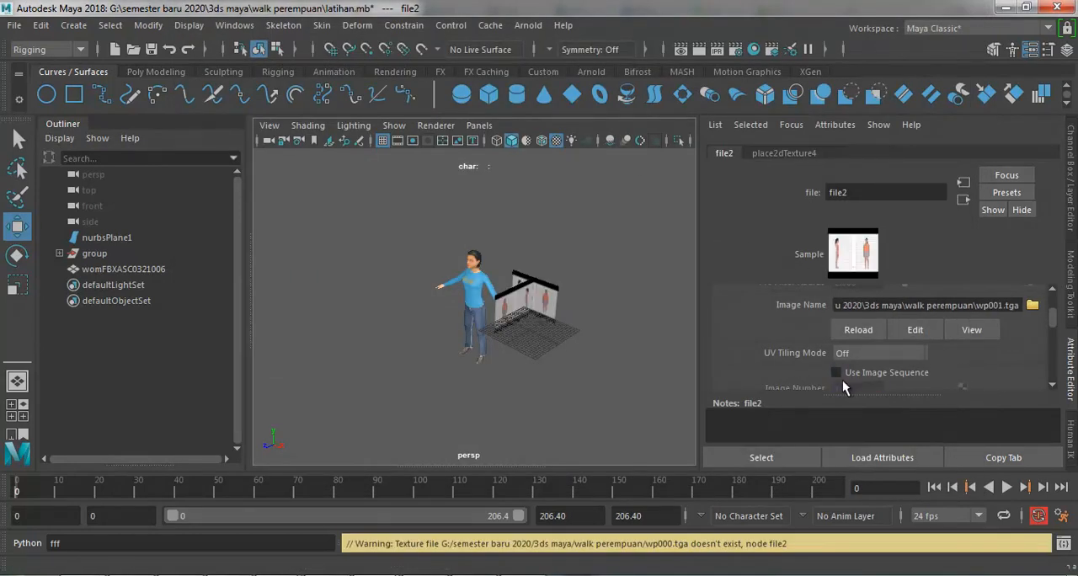
key("alt+v")
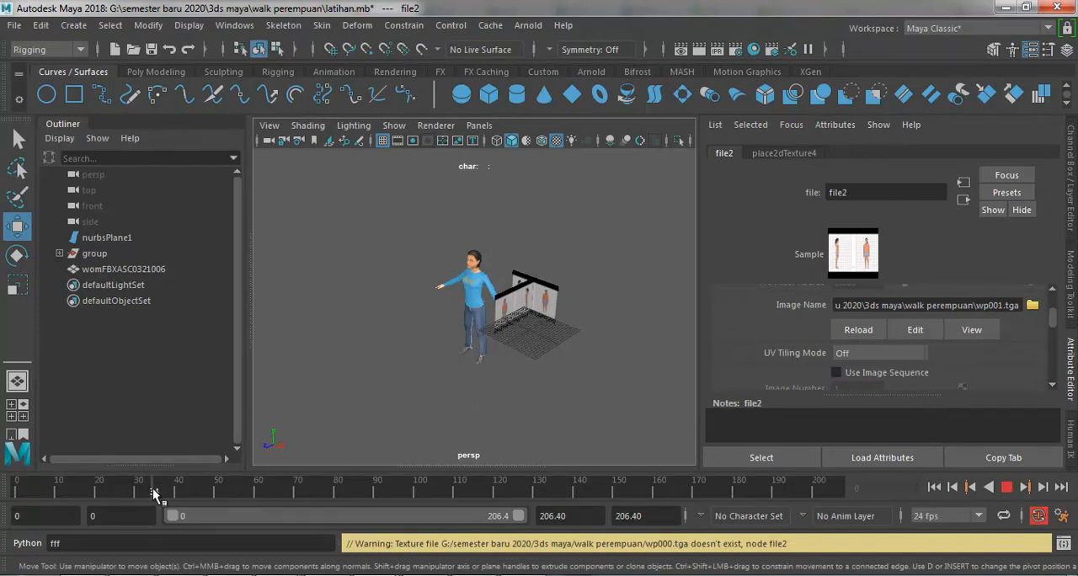
left_click_drag(57, 501, 16, 501)
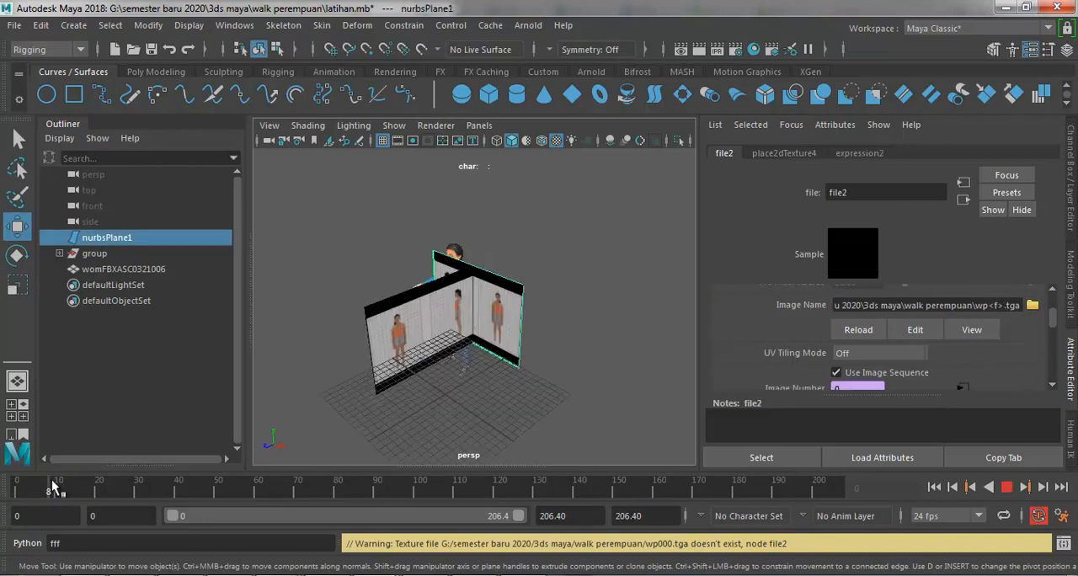
left_click(98, 490)
left_click_drag(140, 492, 174, 493)
left_click(514, 220)
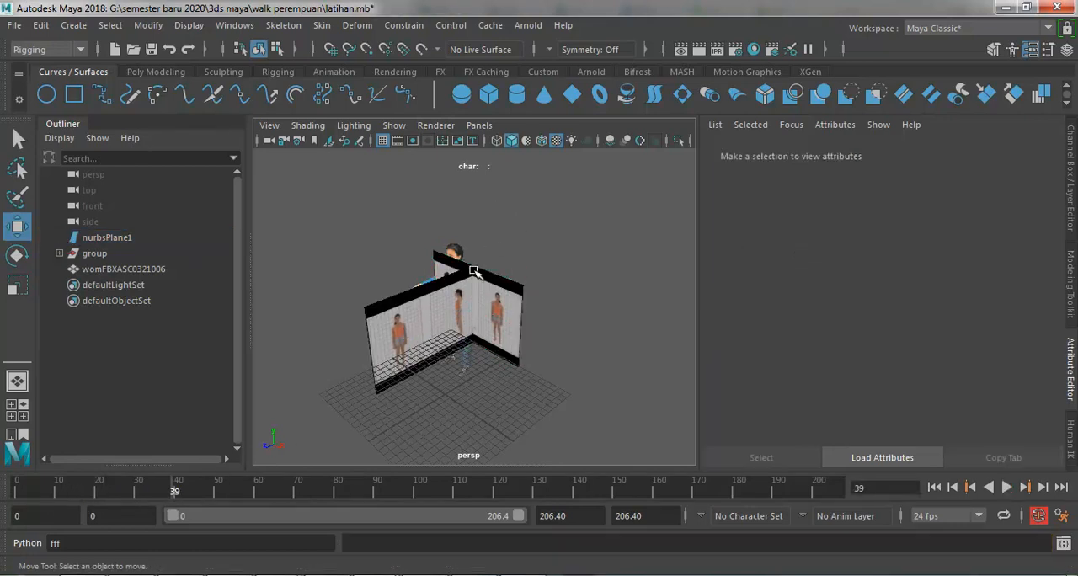
left_click_drag(167, 492, 91, 491)
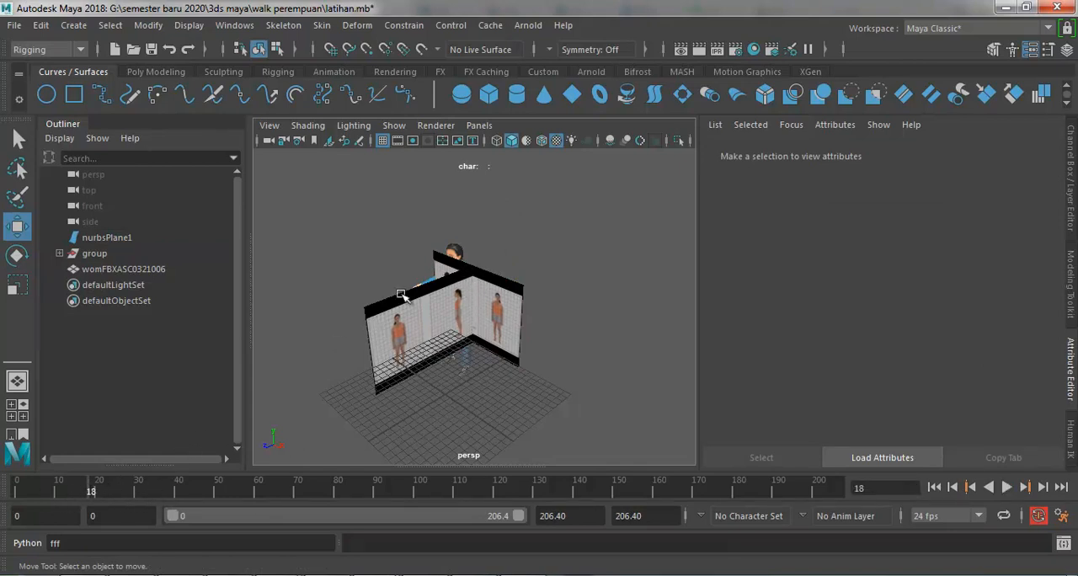
Step: Move the woman model up and along Z in the side view, closer to the figures on the side reference plane
left_click(462, 249)
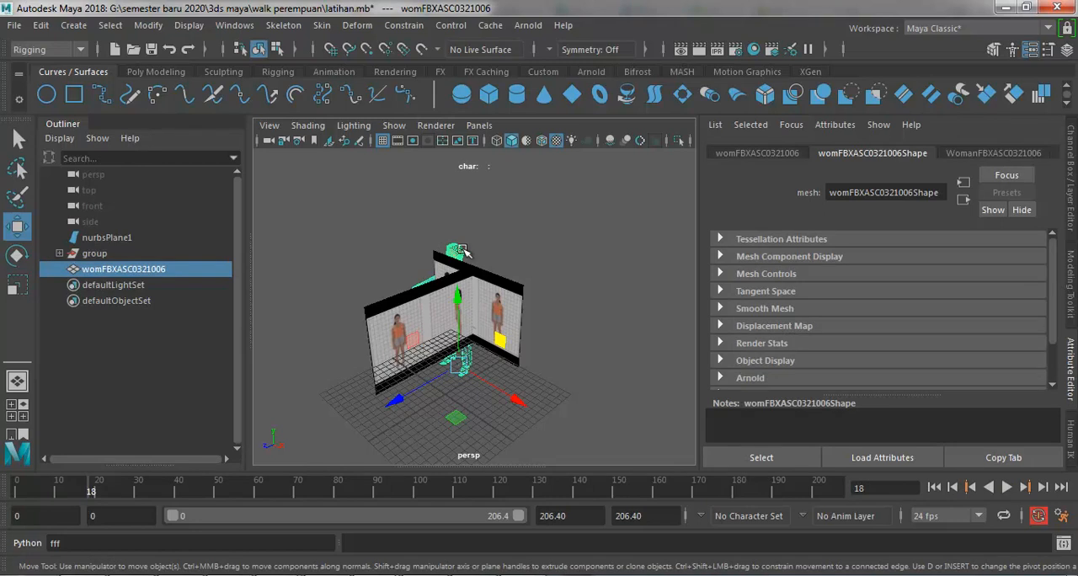
left_click(17, 410)
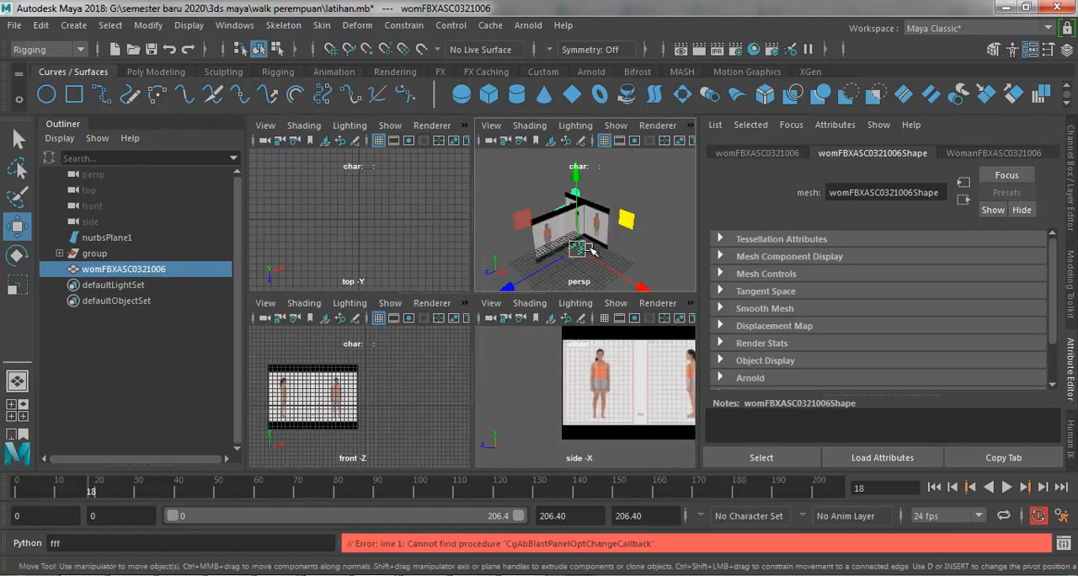
left_click_drag(555, 297, 553, 296)
left_click(517, 381)
scroll(589, 381, "down", 10)
key("ctrl+z")
left_click_drag(626, 412, 626, 339)
left_click_drag(603, 384, 570, 385)
left_click_drag(597, 346, 598, 366)
scroll(599, 370, "up", 10)
Step: Scale the woman model down uniformly in the side view towards the height of the reference figure
left_click(18, 285)
left_click_drag(640, 446, 608, 399)
key("w")
left_click(395, 235)
scroll(396, 236, "down", 10)
scroll(624, 366, "up", 8)
scroll(397, 387, "down", 10)
left_click_drag(271, 379, 436, 406)
left_click(526, 399)
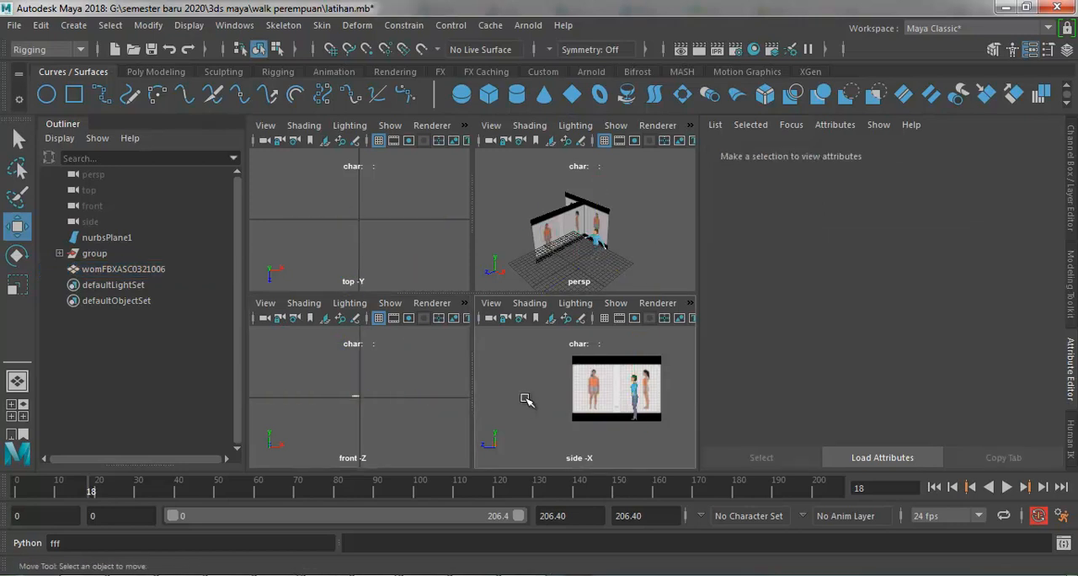
Step: Move the woman model in the enlarged side view over the side-facing figure, with the feet level with hers
key("space")
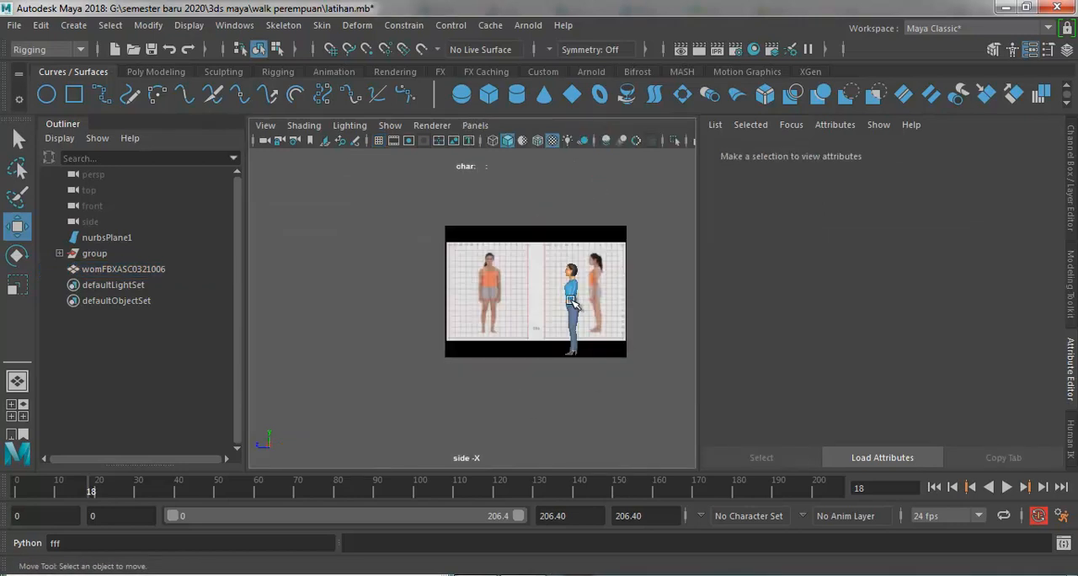
left_click(571, 301)
scroll(581, 320, "up", 2)
left_click_drag(600, 363, 636, 335)
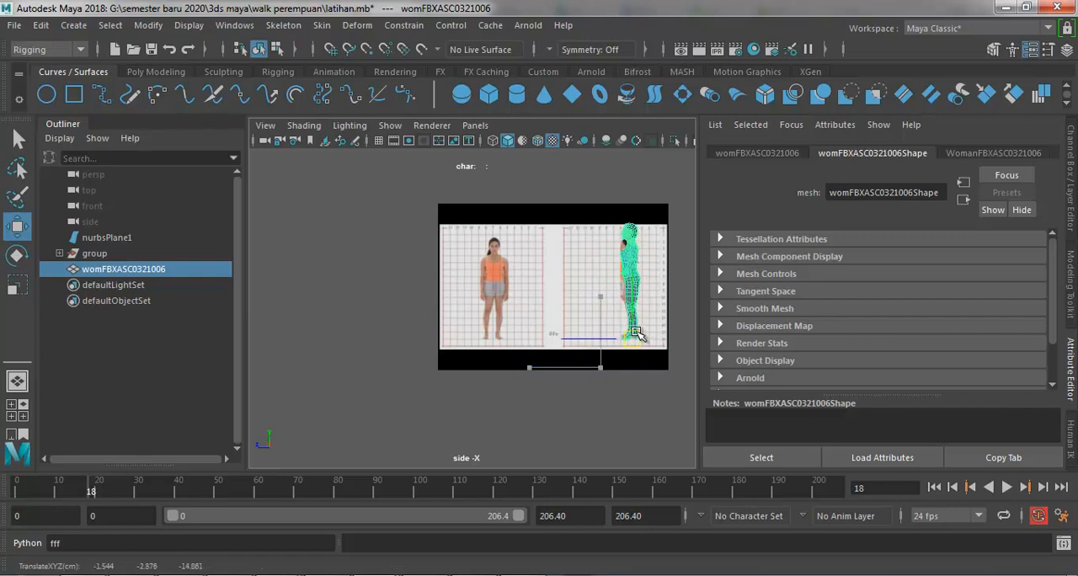
key("f")
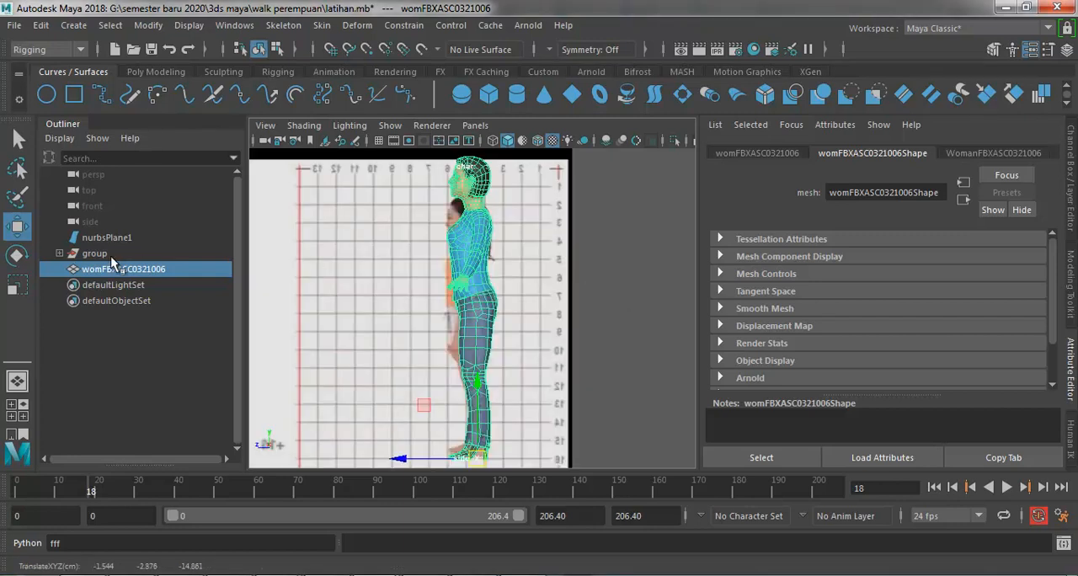
Step: Scale the woman model uniformly to about 0.056 to match the height of the side-facing reference figure
left_click(17, 286)
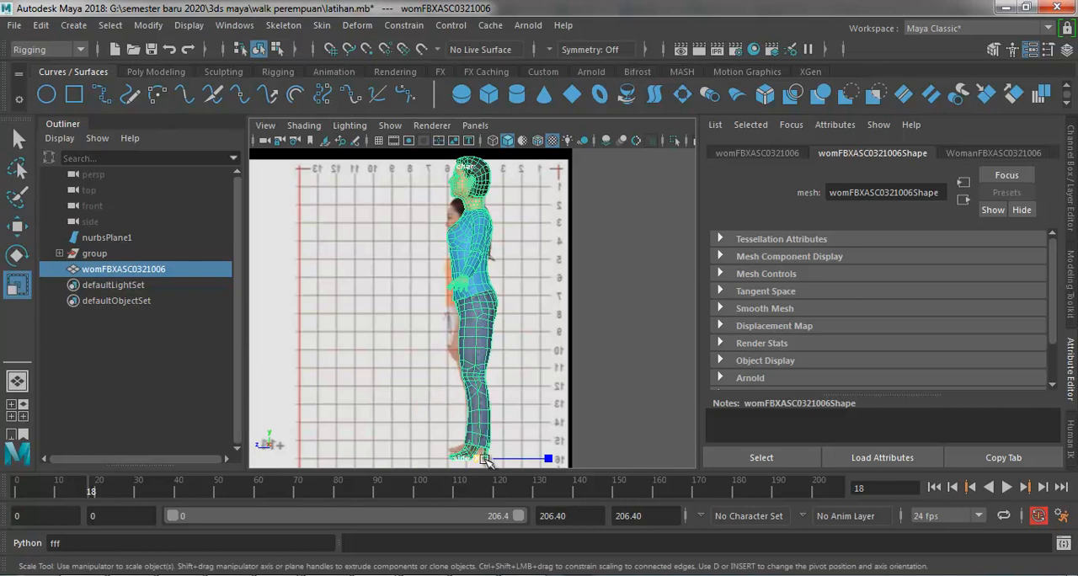
left_click_drag(478, 461, 439, 305)
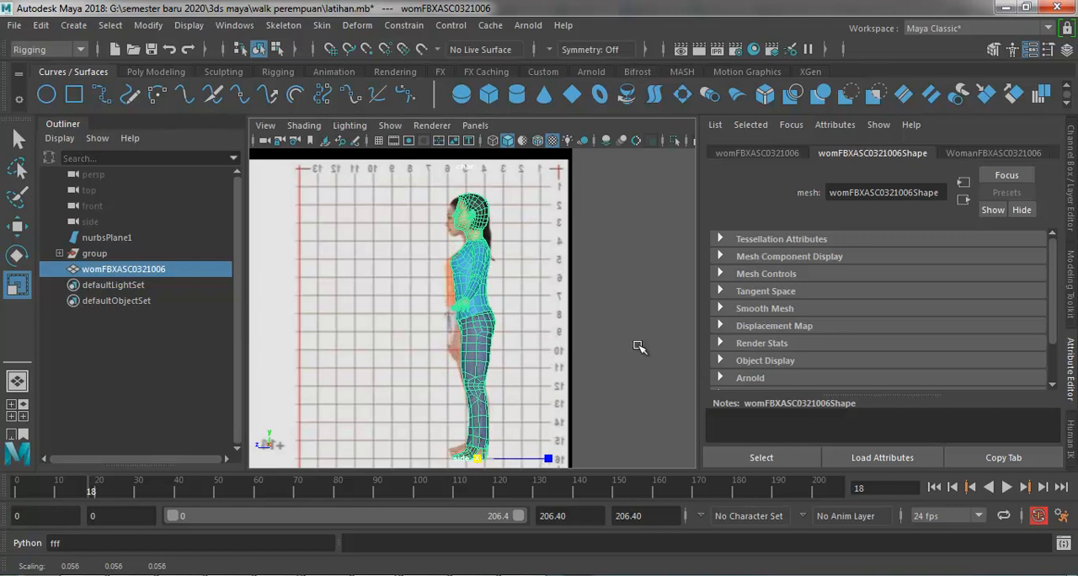
left_click(642, 351)
scroll(545, 332, "down", 2)
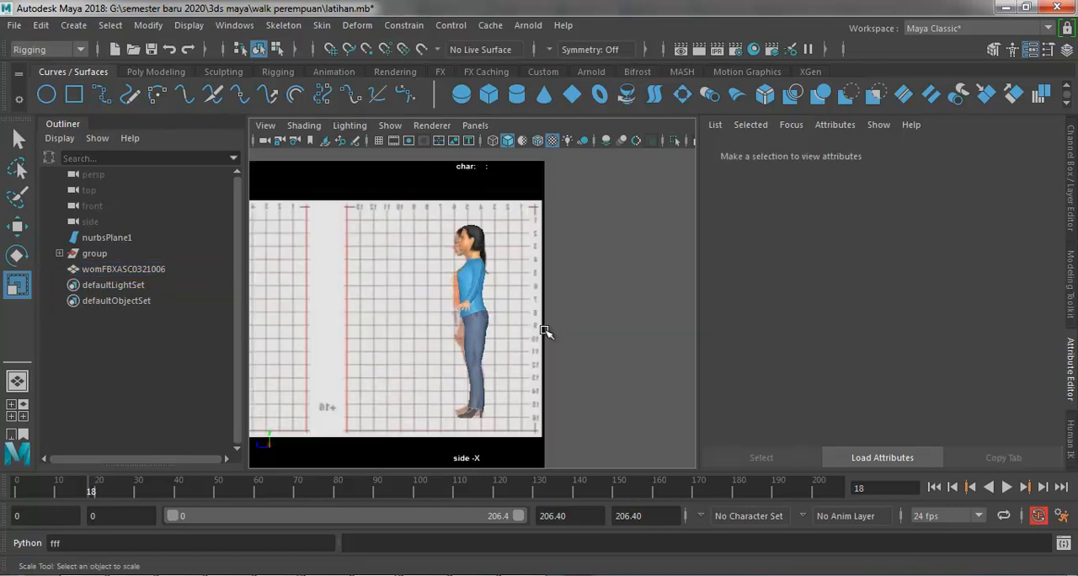
Step: Move the woman model along X in the front view onto the front-facing figure of the front reference plane
left_click(470, 324)
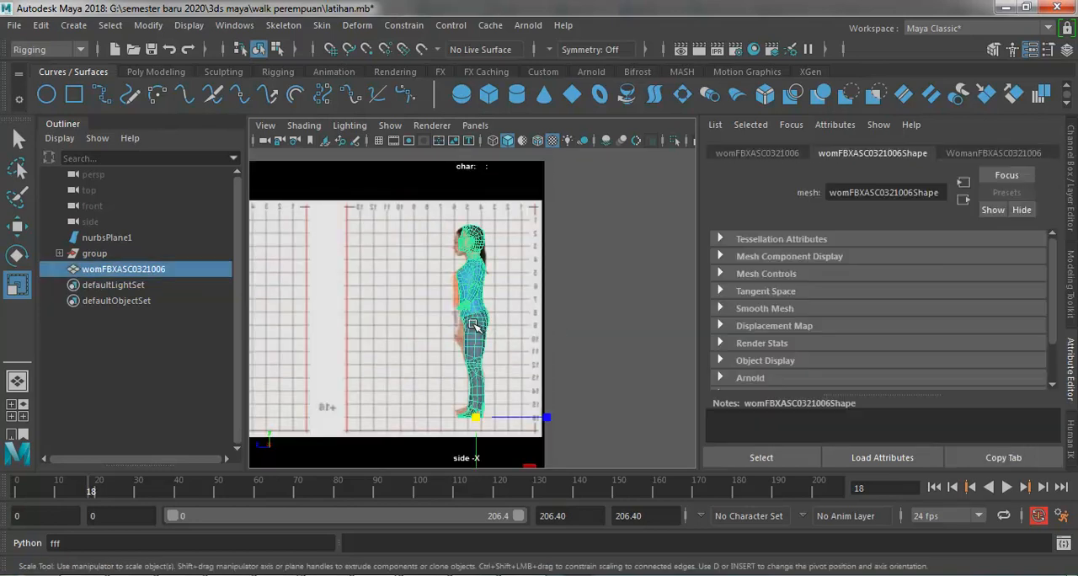
left_click(22, 406)
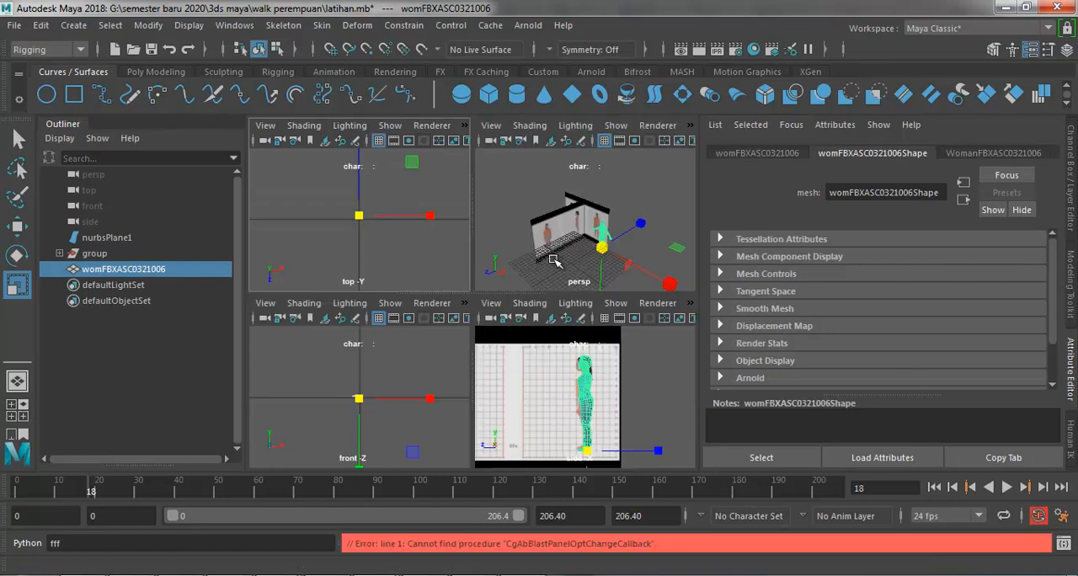
left_click(433, 366)
left_click_drag(392, 368, 287, 453)
key("f")
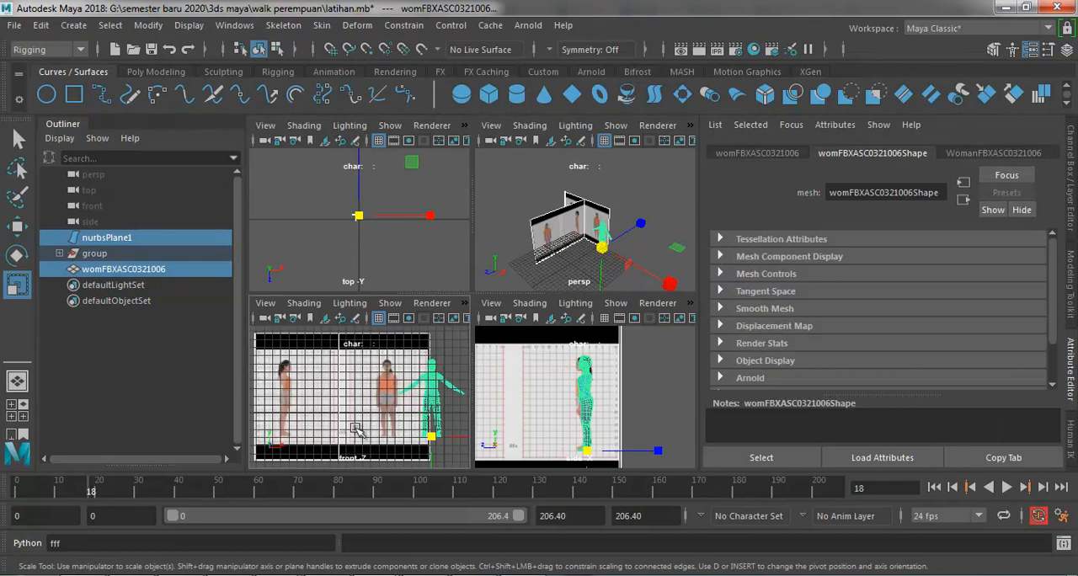
left_click(449, 358)
left_click(600, 239)
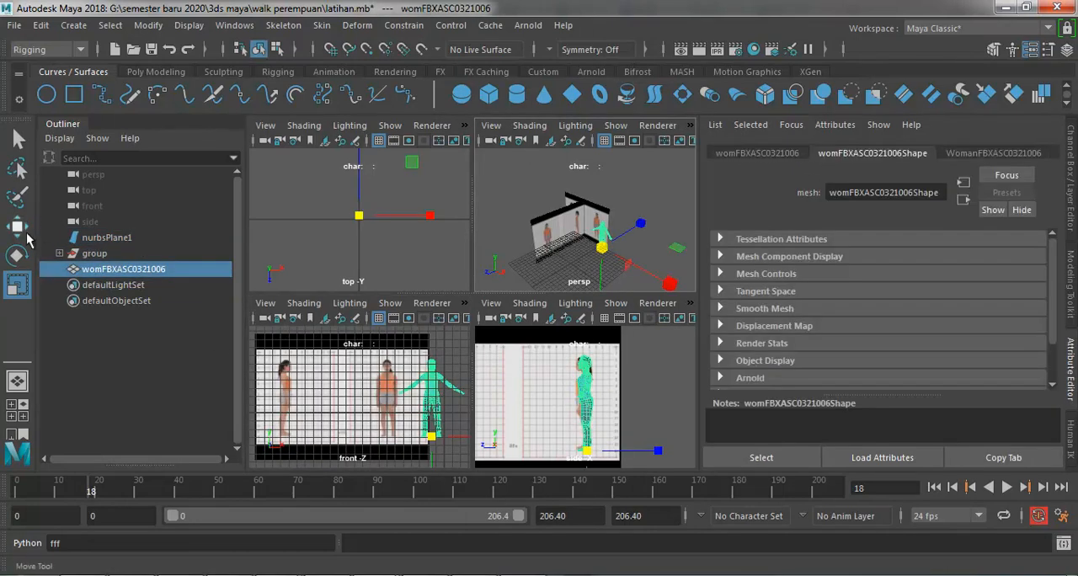
left_click(17, 226)
left_click_drag(457, 439, 414, 442)
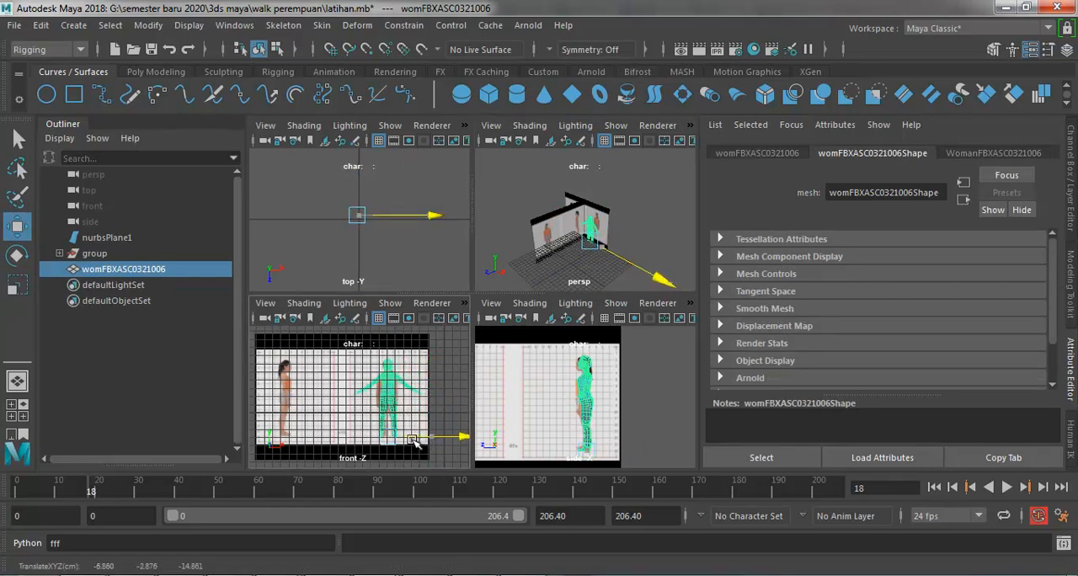
left_click(442, 379)
key("space")
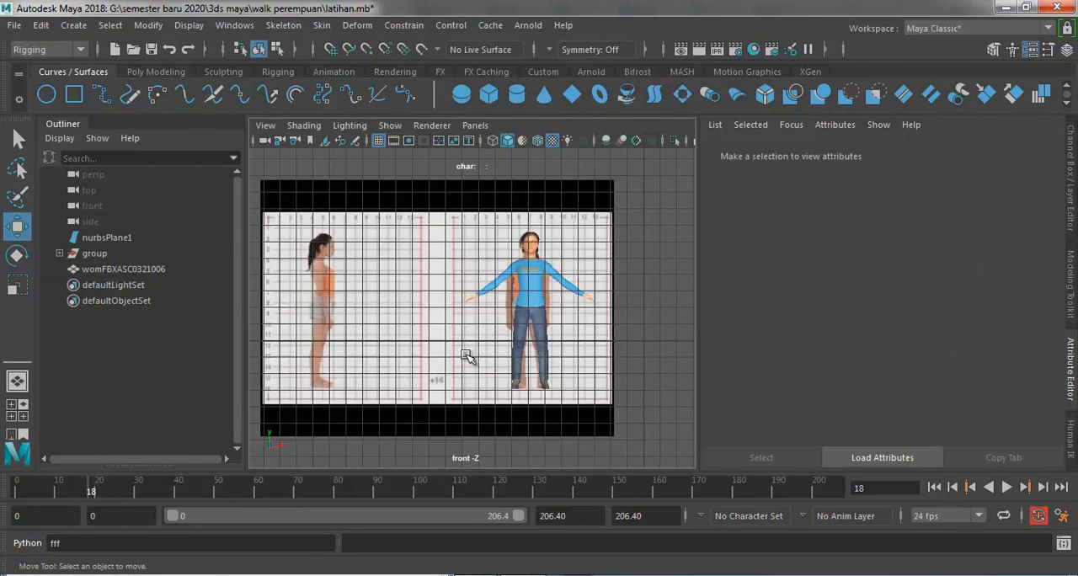
Step: Create a new Quick Rig character for the woman model and auto-rig the mesh with the One-Click method
left_click(534, 280)
key("space")
key("space")
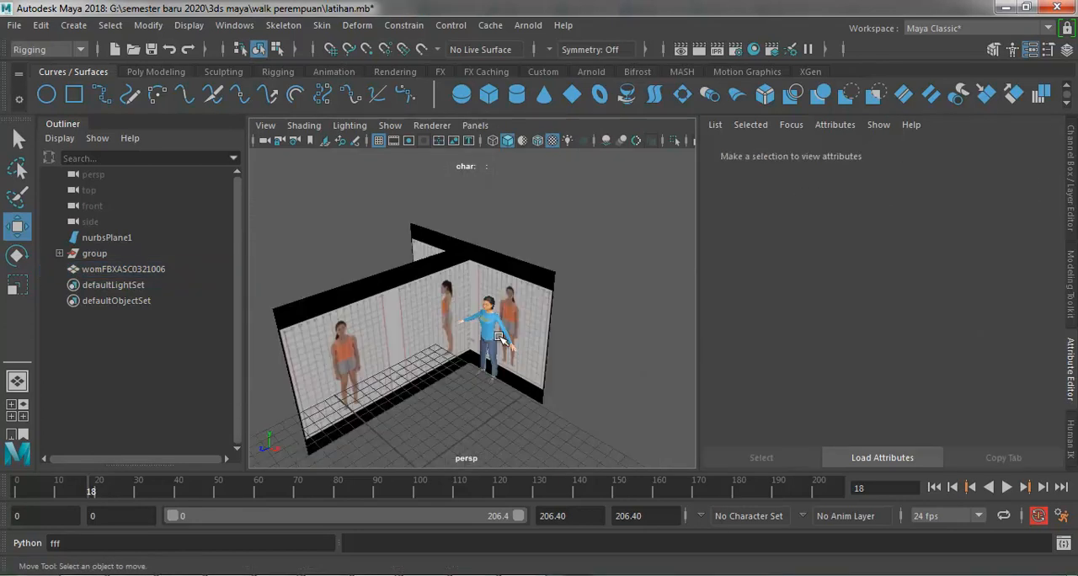
left_click(500, 335)
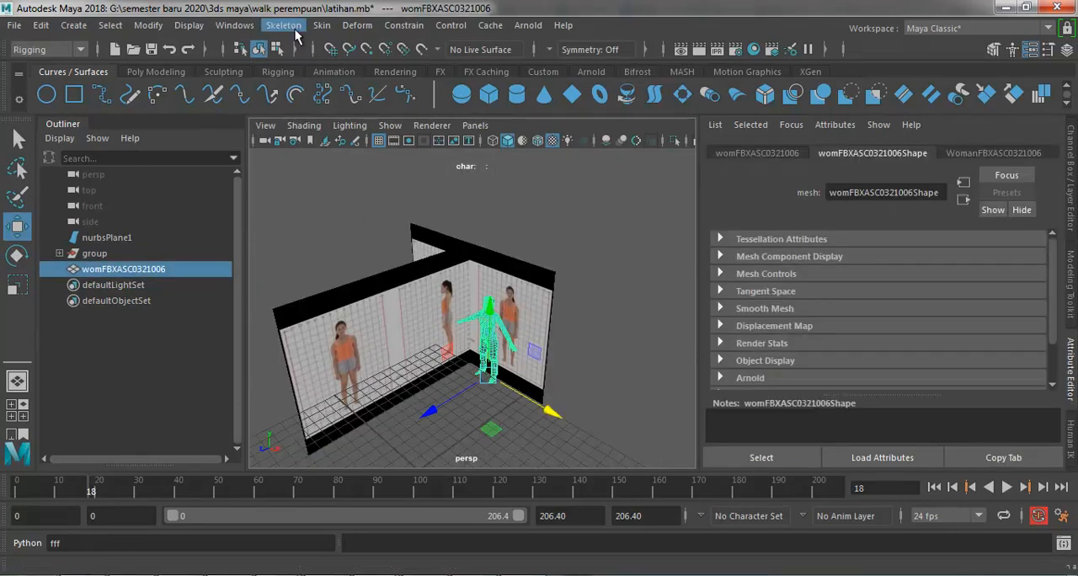
left_click(286, 25)
left_click(340, 364)
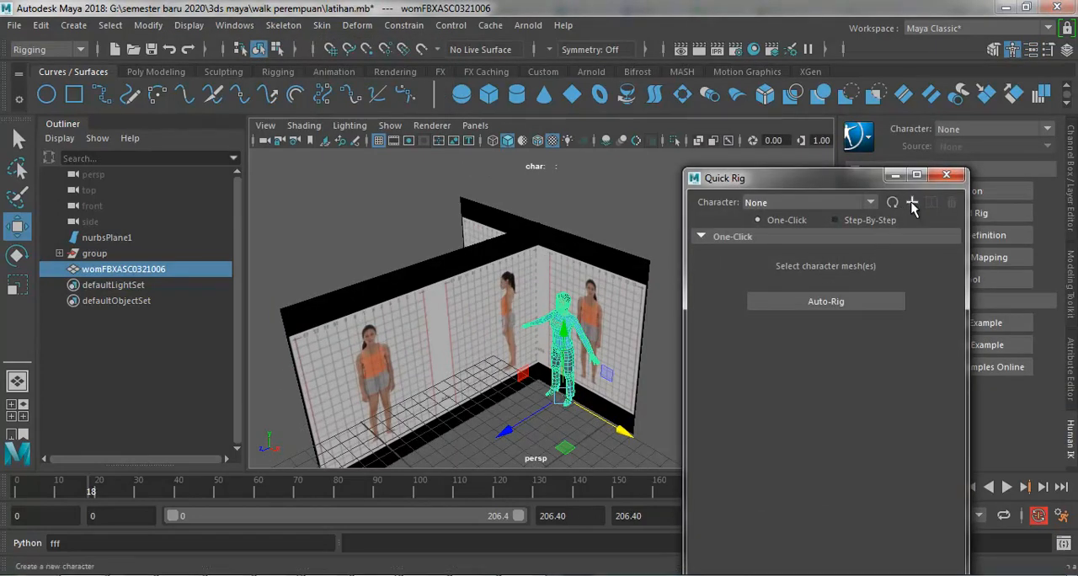
left_click(912, 204)
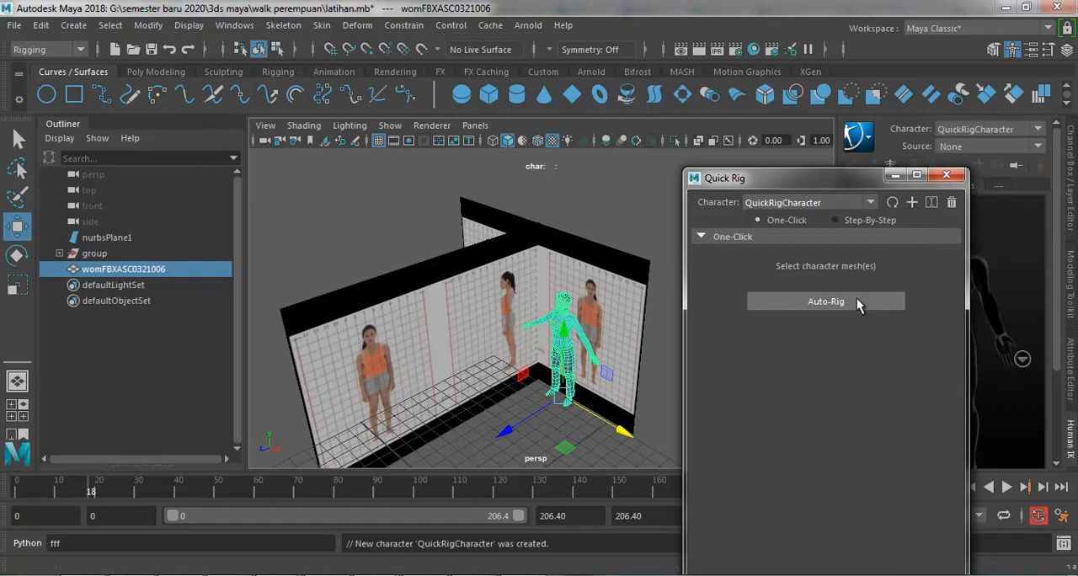
left_click(858, 303)
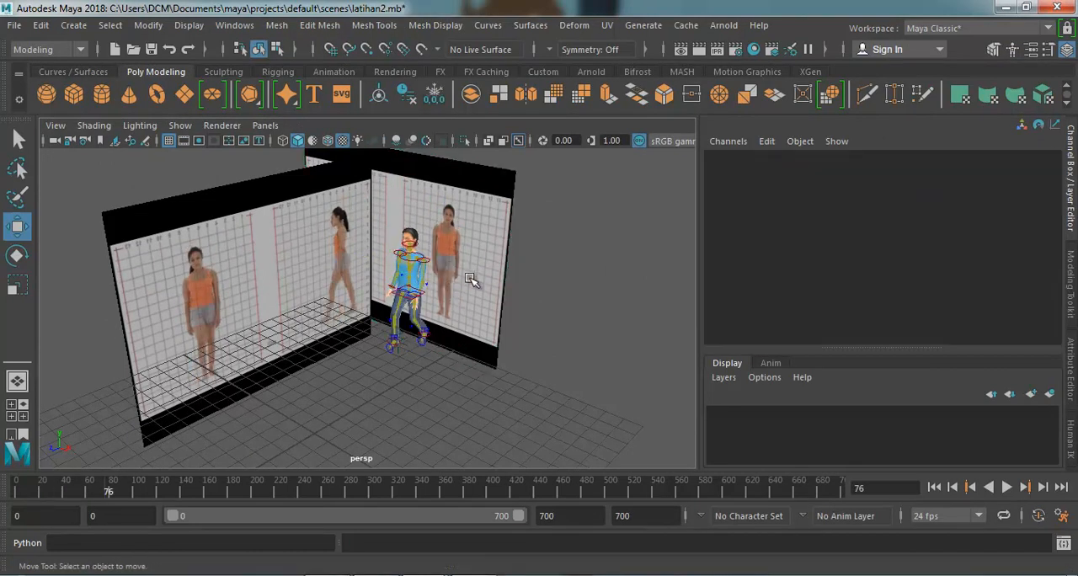
Step: Mirror the front reference plane nurbsPlane1 by setting its Scale X to -21.398
left_click(461, 275)
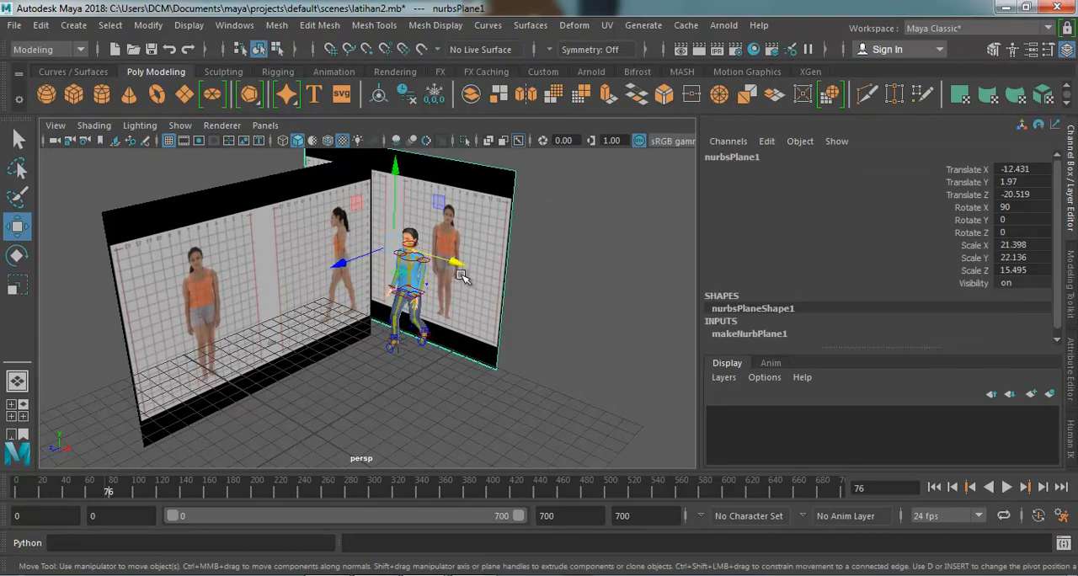
double_click(1002, 245)
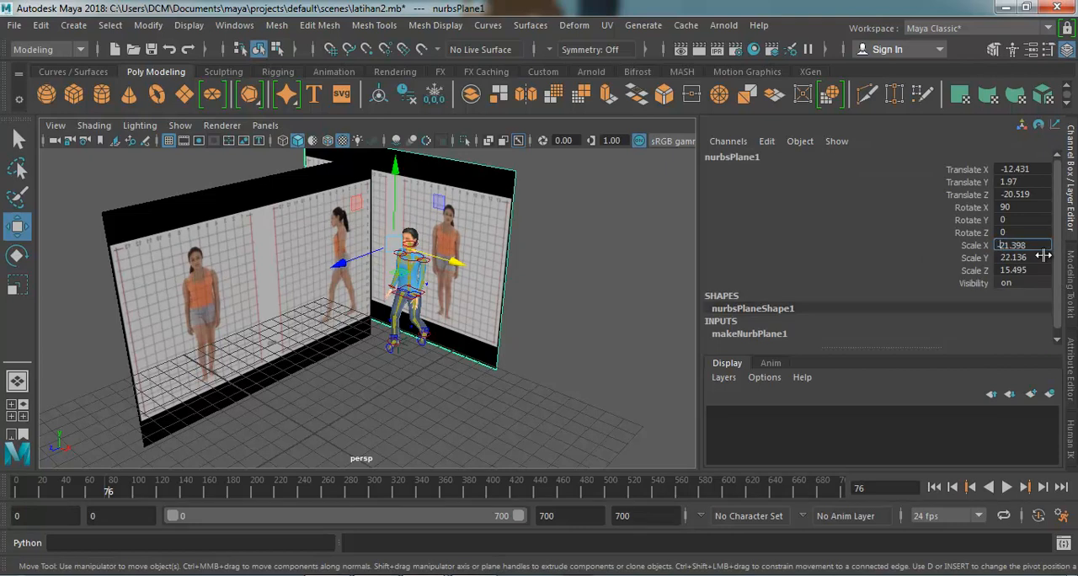
type("-")
key("Return")
Step: Move the mirrored front reference plane along X to about -2.115 and play back the walk against the rigged character
left_click(576, 266)
left_click(495, 268)
left_click_drag(454, 266, 568, 314)
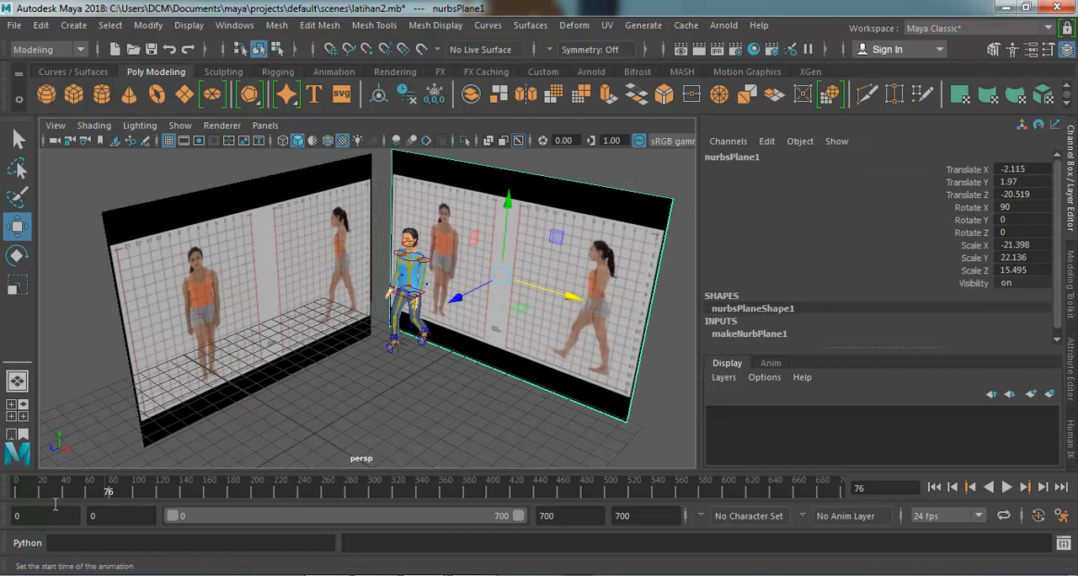
key("alt+v")
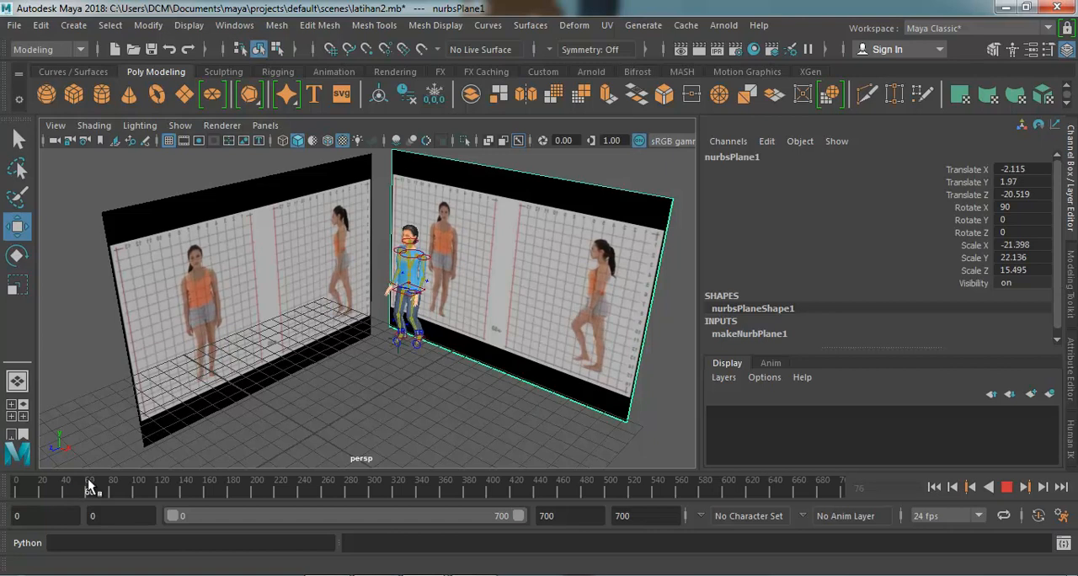
Step: Stop the walk playback at frame 68 and check the mirrored front reference plane's transform values
left_click(97, 486)
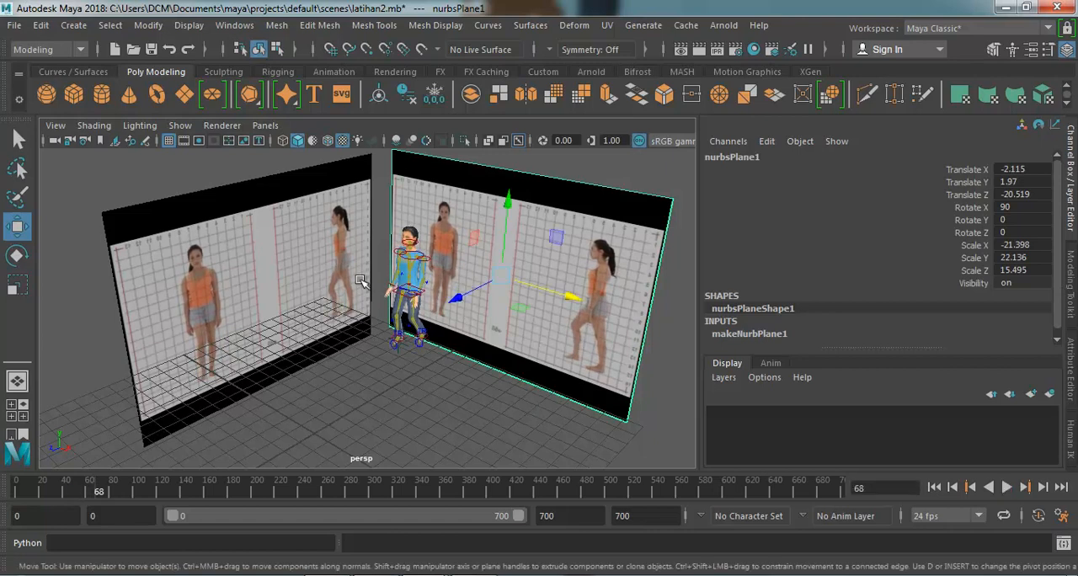
left_click(432, 387)
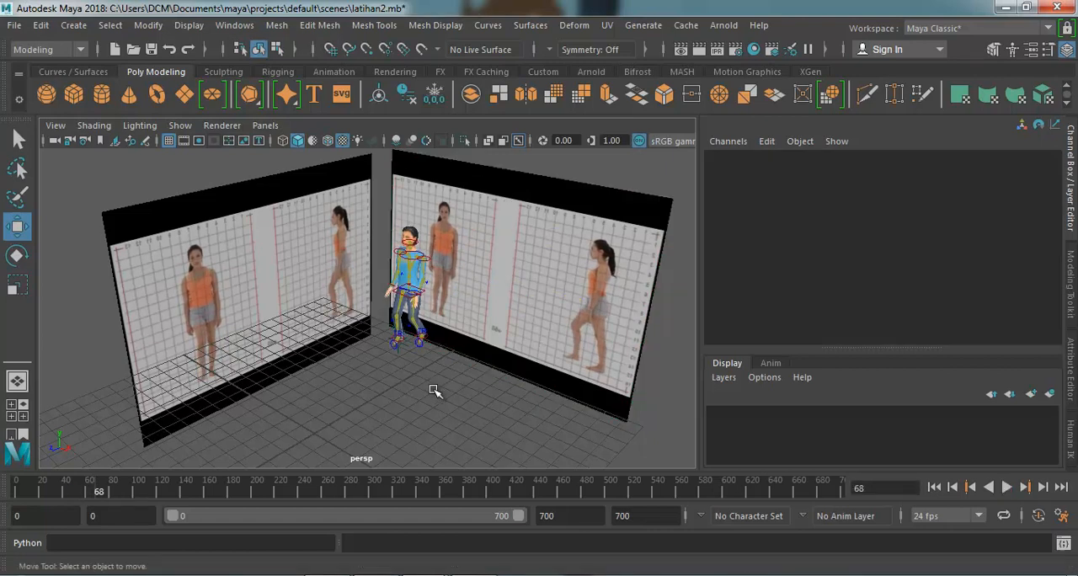
left_click(507, 297)
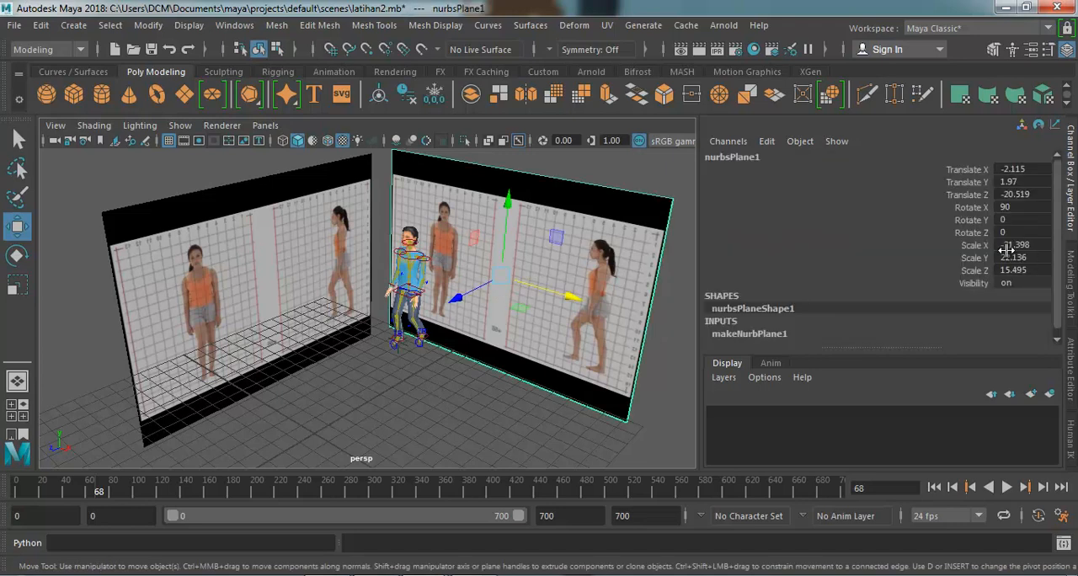
left_click(373, 408)
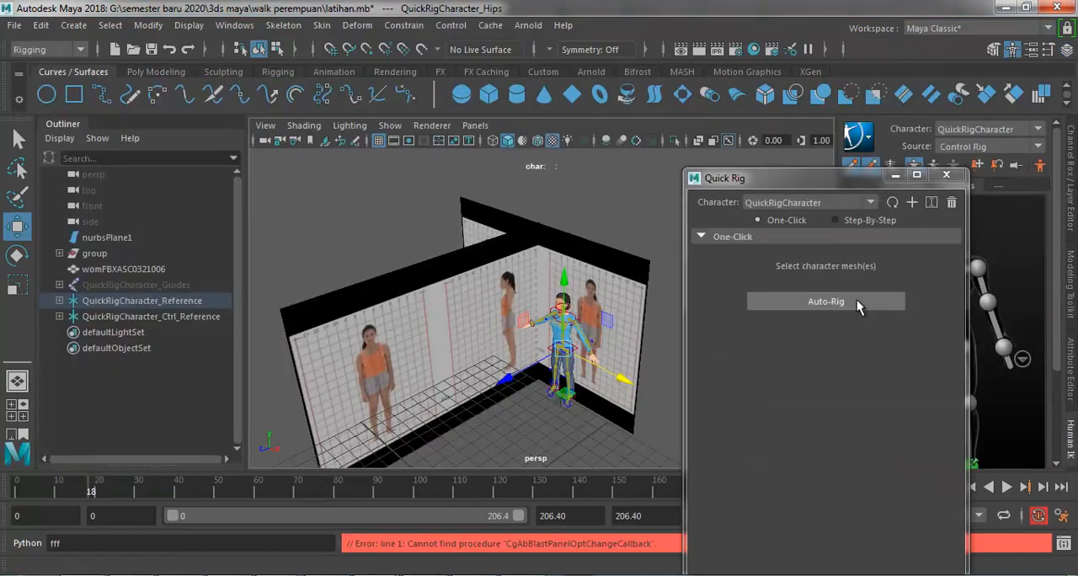
Step: Close the Quick Rig window and clear the selection
left_click(946, 177)
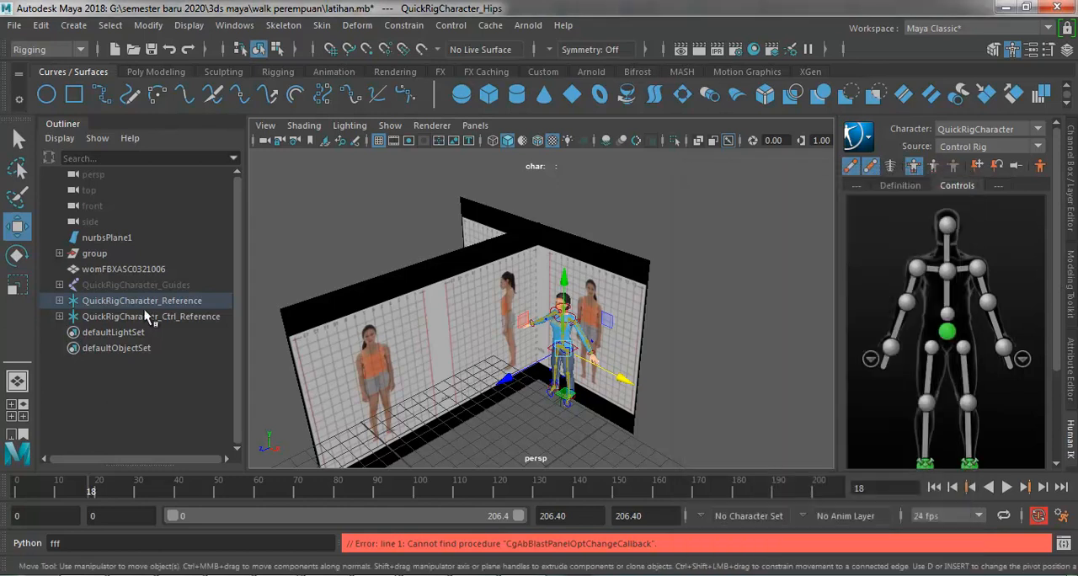
left_click(695, 358)
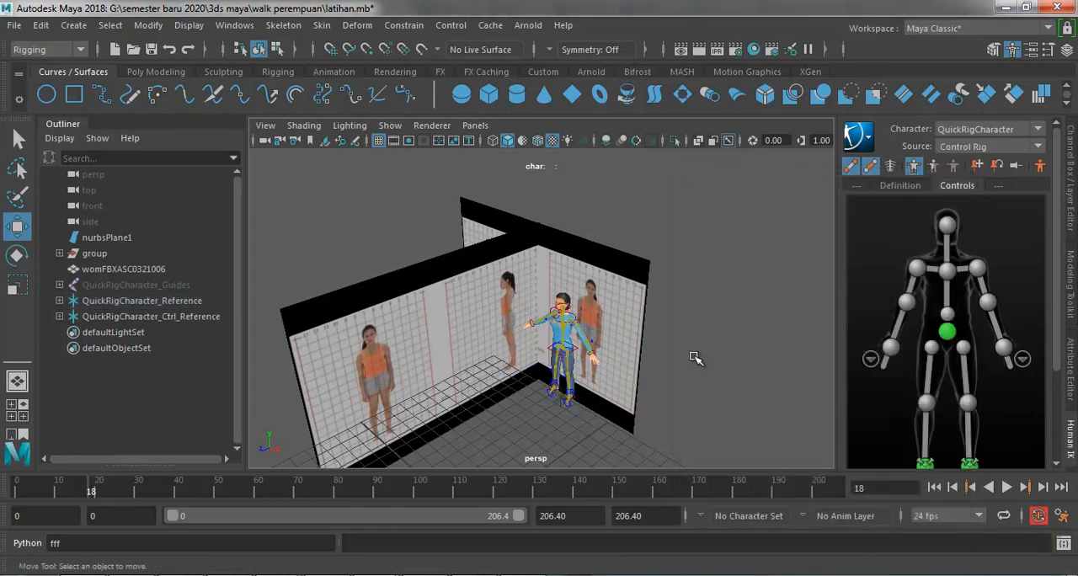
Step: Try moving the rig's left hand and left ankle controls to test the deformation, undoing each move
left_click(592, 354)
left_click_drag(594, 332, 588, 309)
key("ctrl+z")
scroll(600, 338, "up", 4)
scroll(601, 427, "down", 2)
mouse_move(564, 408)
left_mouse_down()
mouse_move(543, 423)
mouse_move(578, 396)
left_mouse_up()
key("ctrl+z")
left_click(583, 442)
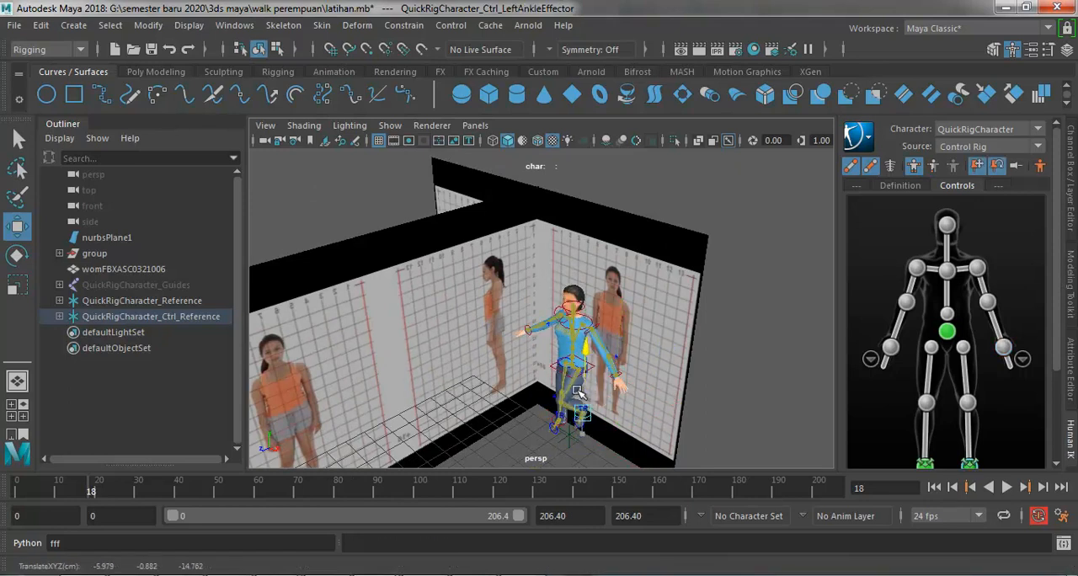
key("ctrl+z")
left_click(718, 377)
scroll(719, 378, "down", 3)
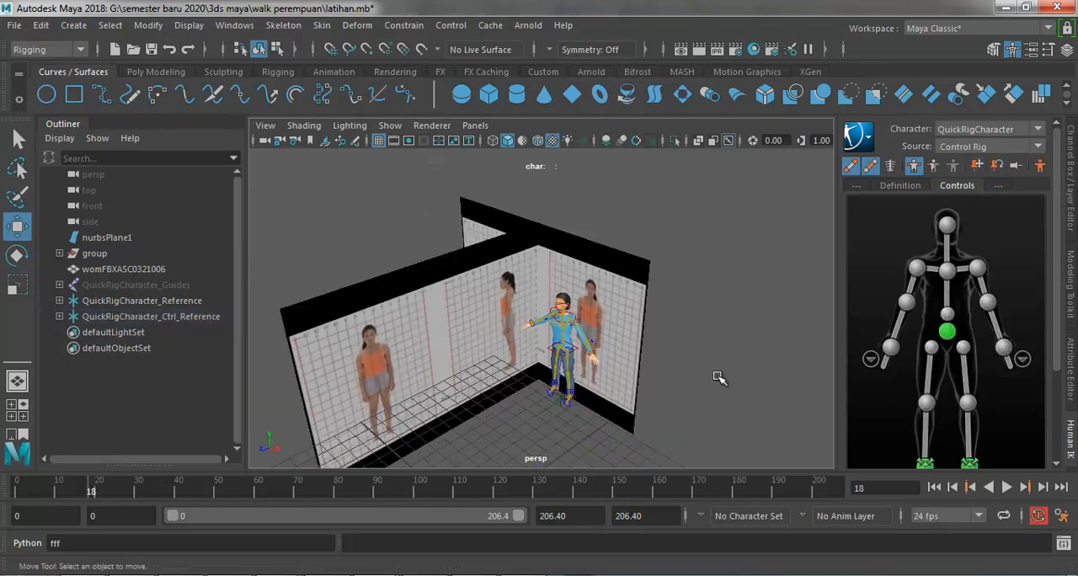
Step: Save the rigged scene
key("ctrl+s")
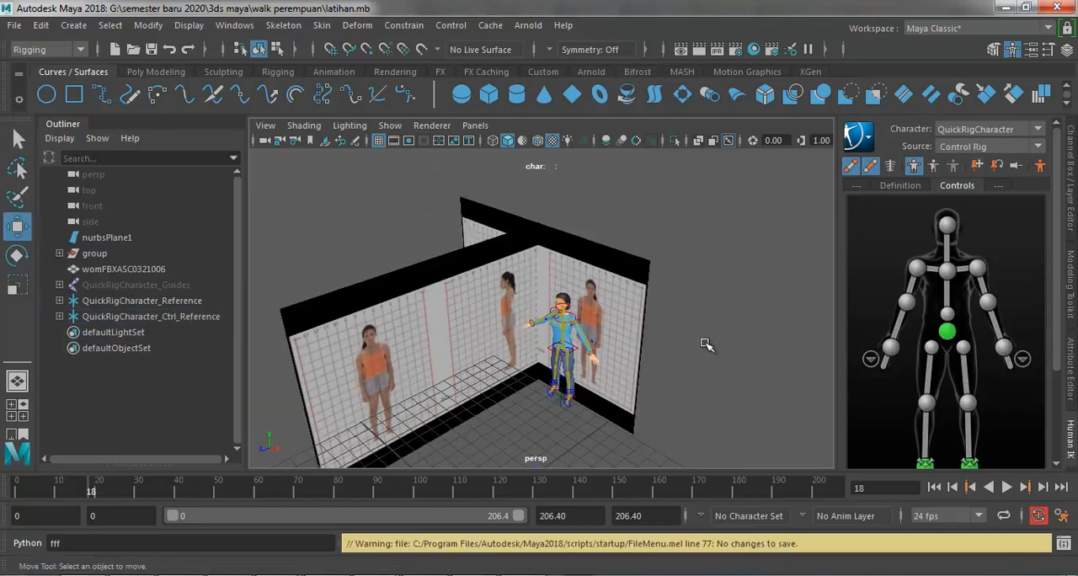
scroll(665, 345, "down", 3)
scroll(636, 364, "up", 5)
scroll(673, 375, "down", 4)
scroll(644, 354, "up", 3)
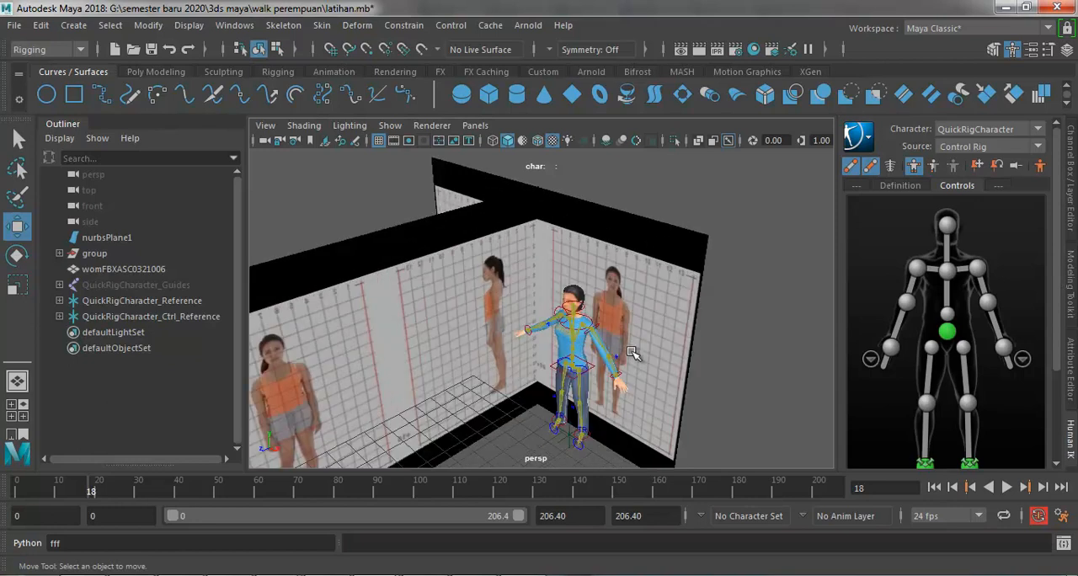
Step: Assign a new Lambert material to the woman mesh womFBXASC0321006
scroll(575, 368, "up", 4)
left_click(575, 369)
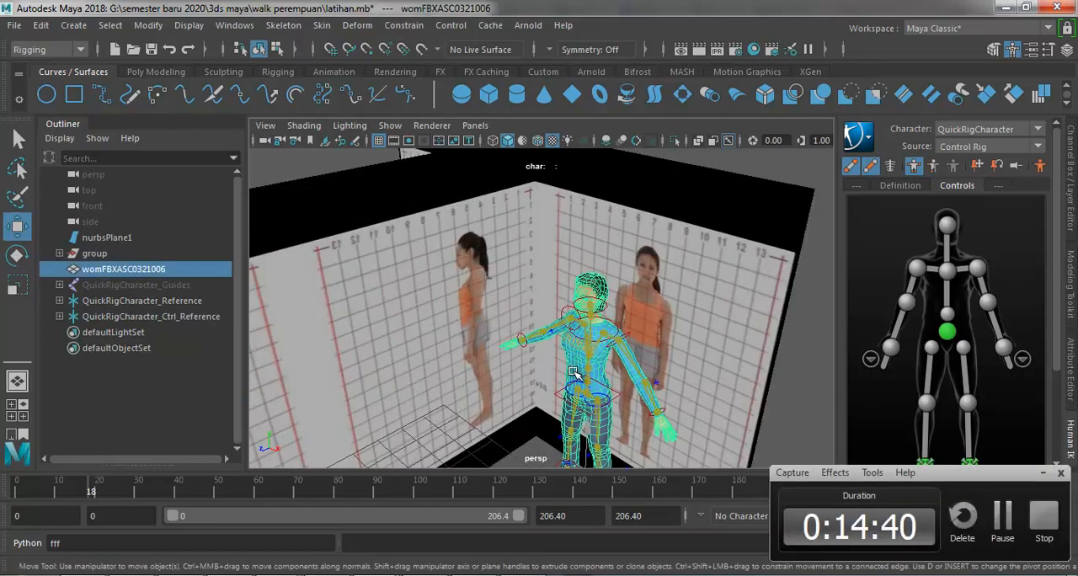
scroll(575, 370, "down", 3)
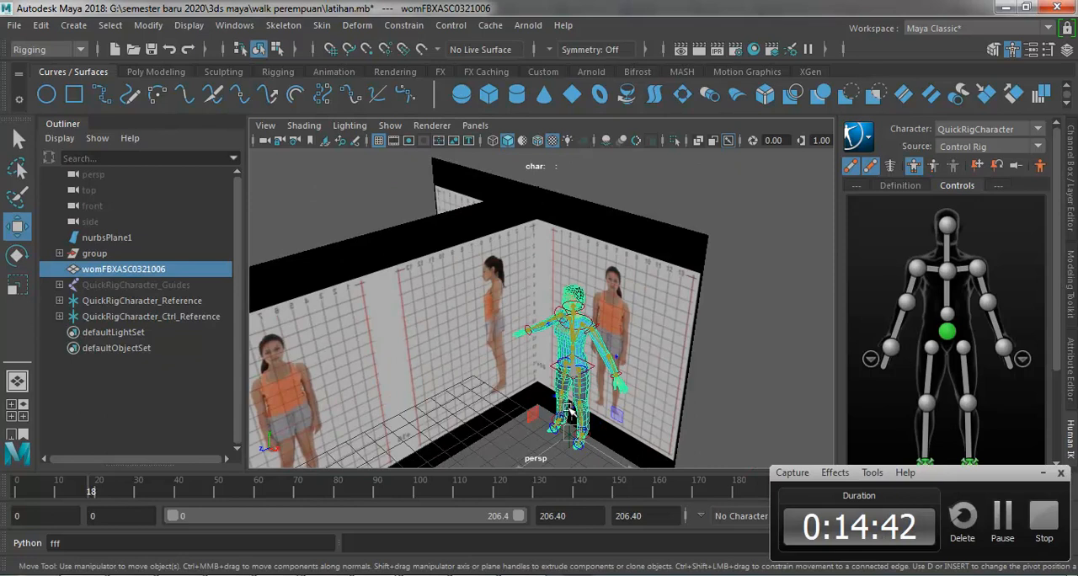
right_click_drag(566, 357, 554, 547)
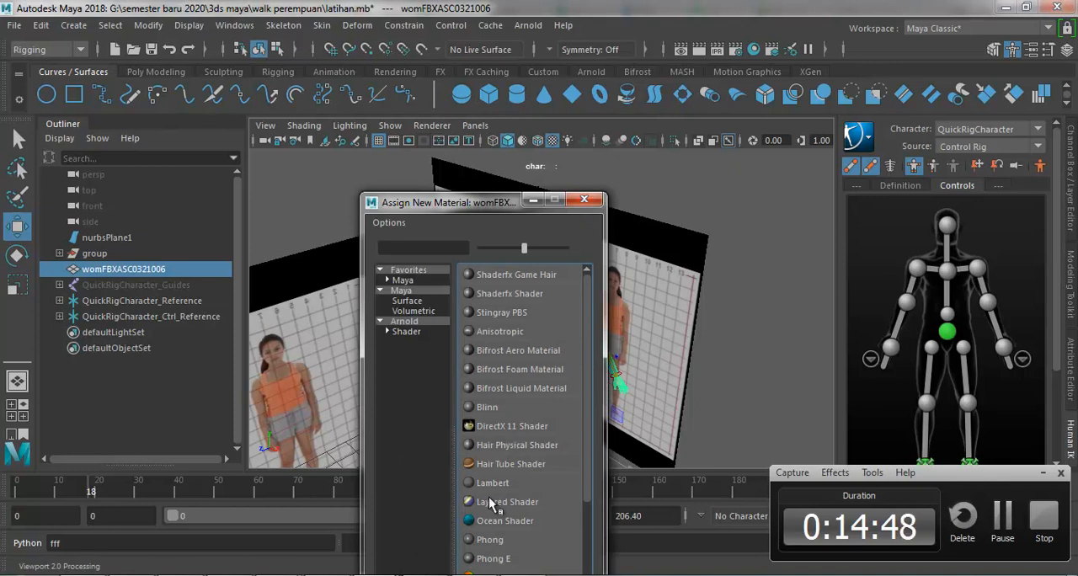
left_click_drag(474, 207, 455, 78)
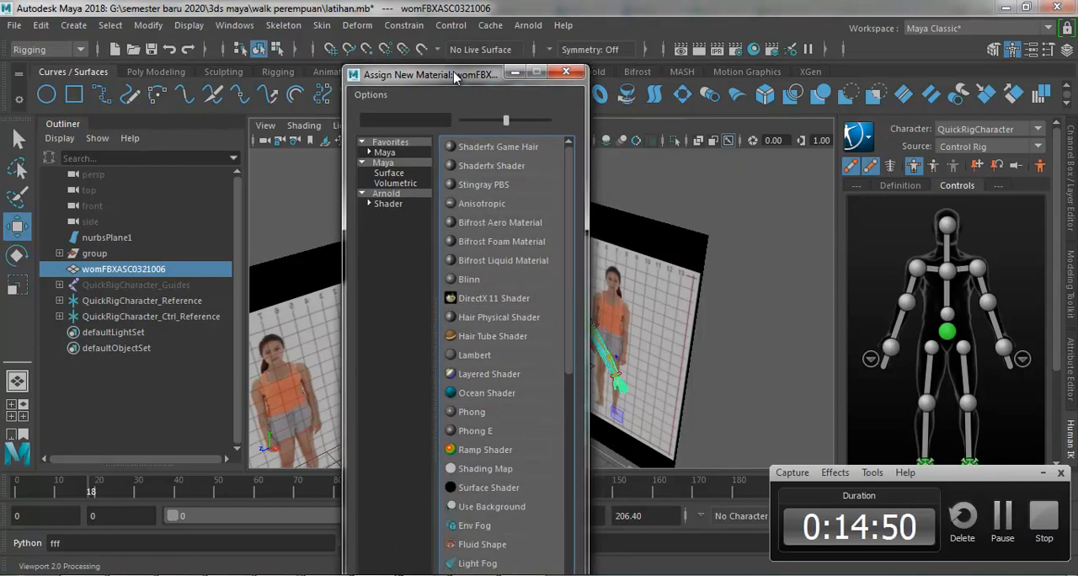
left_click(472, 355)
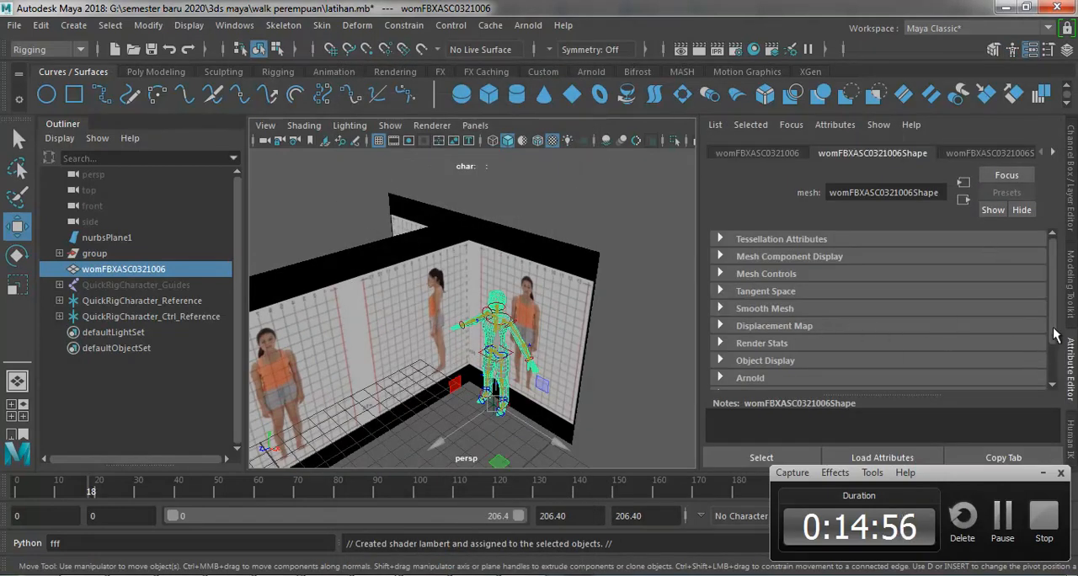
Step: Raise the transparency of the woman mesh's new Lambert material so the model is semi-transparent, and deselect the mesh
left_click(1053, 155)
left_click(1053, 154)
left_click(1052, 154)
left_click(1007, 154)
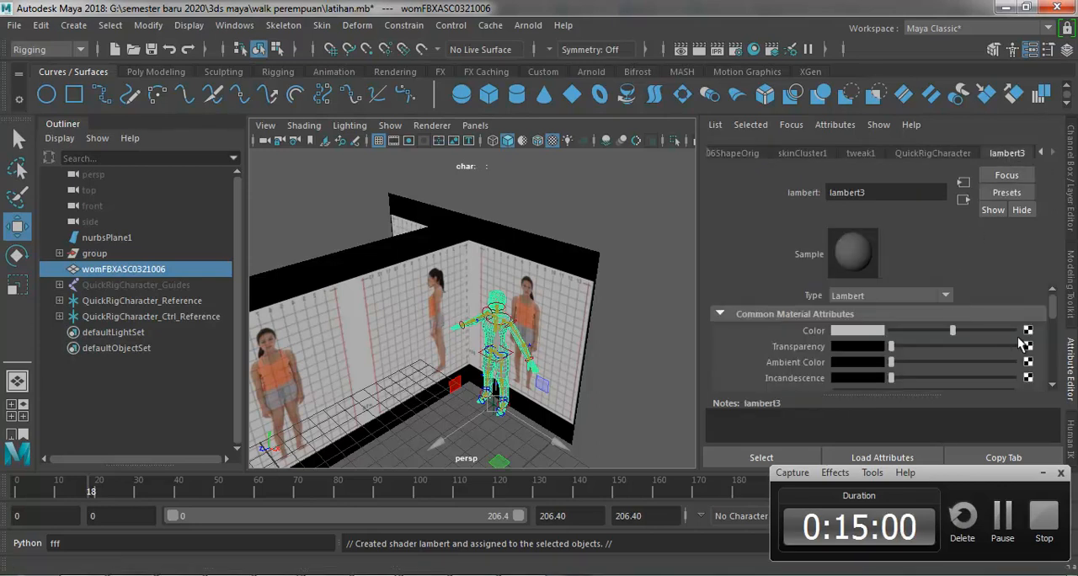
left_click_drag(970, 346, 962, 352)
left_click(628, 352)
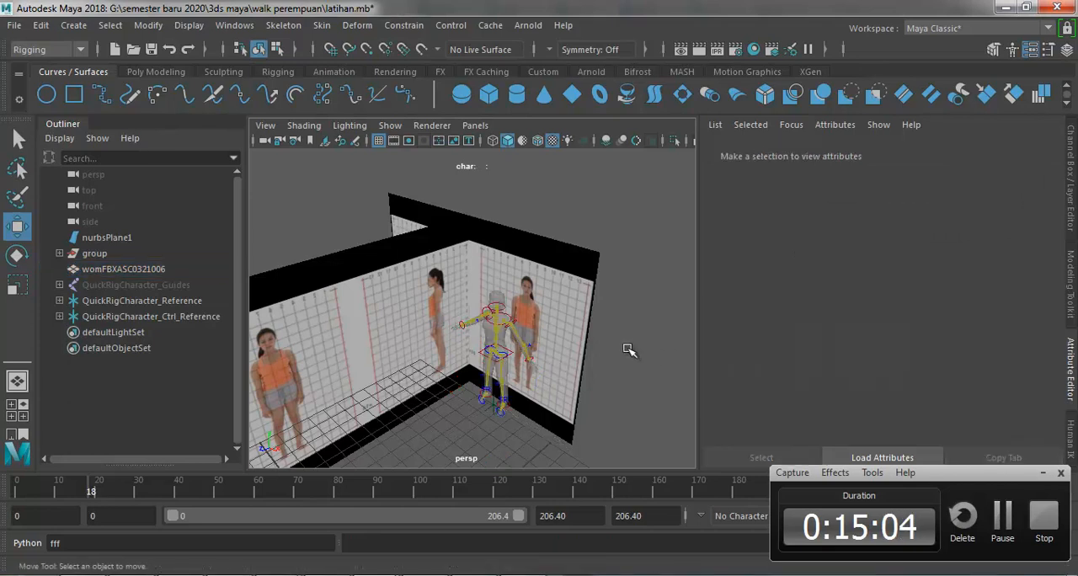
Step: Select the rig's left ankle control, save the scene and activate the Move tool
scroll(497, 352, "up", 5)
scroll(497, 352, "down", 6)
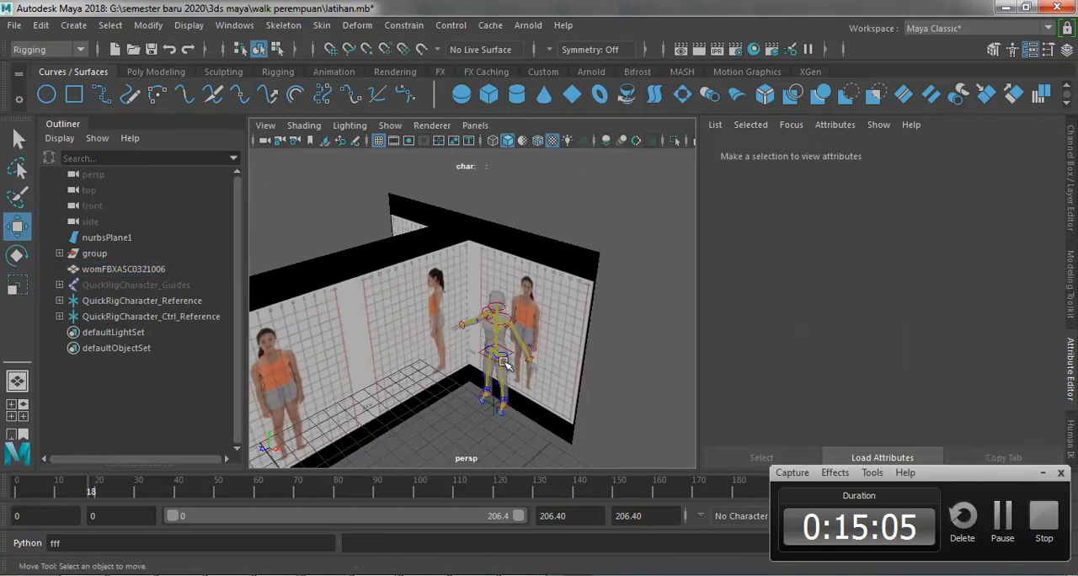
left_click(505, 411)
key("q")
key("ctrl+s")
key("w")
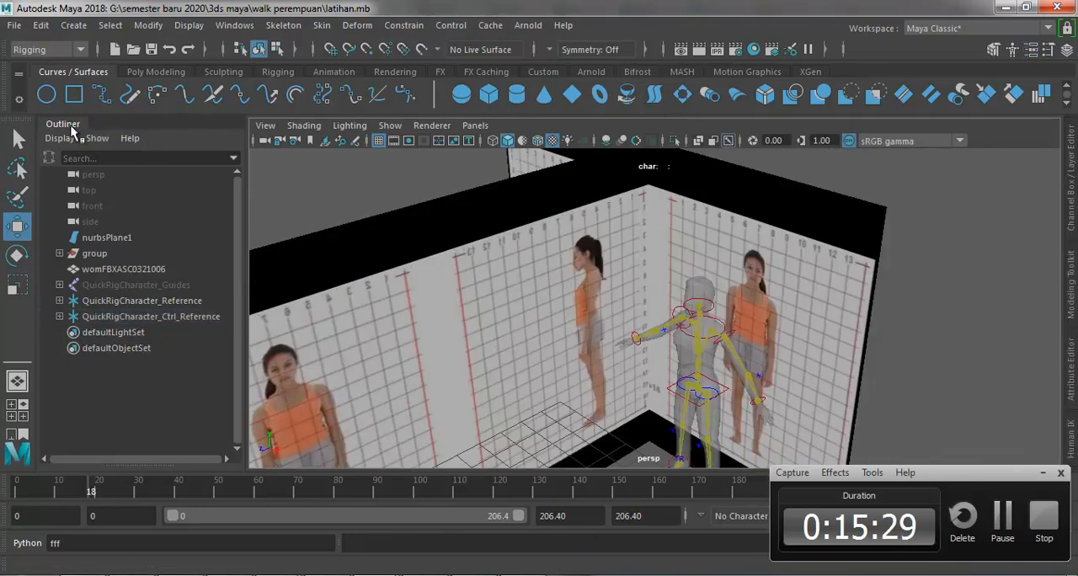
Step: Close the Outliner to widen the perspective view and save the scene
right_click(72, 126)
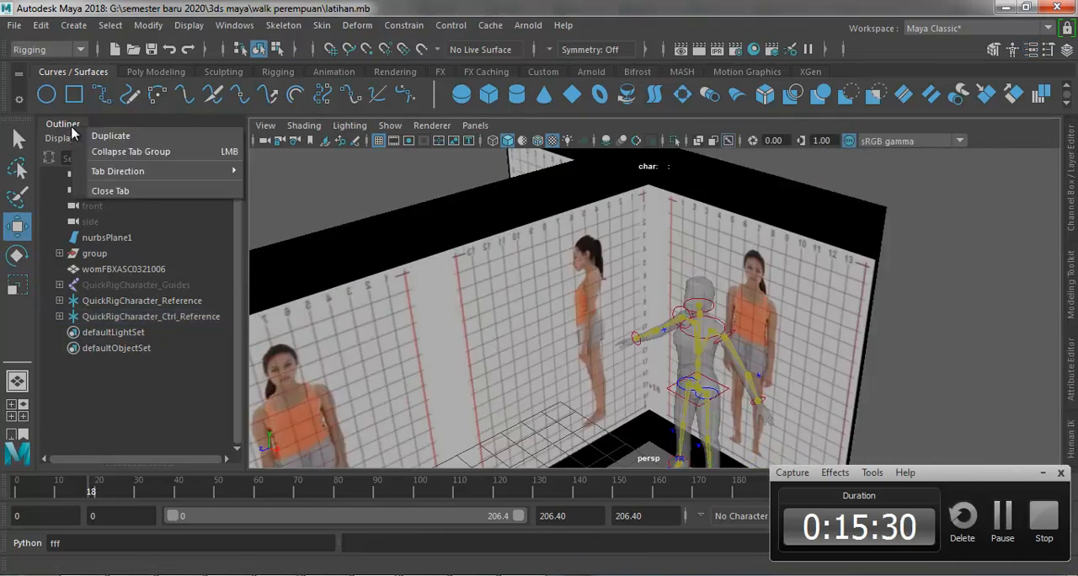
left_click(117, 194)
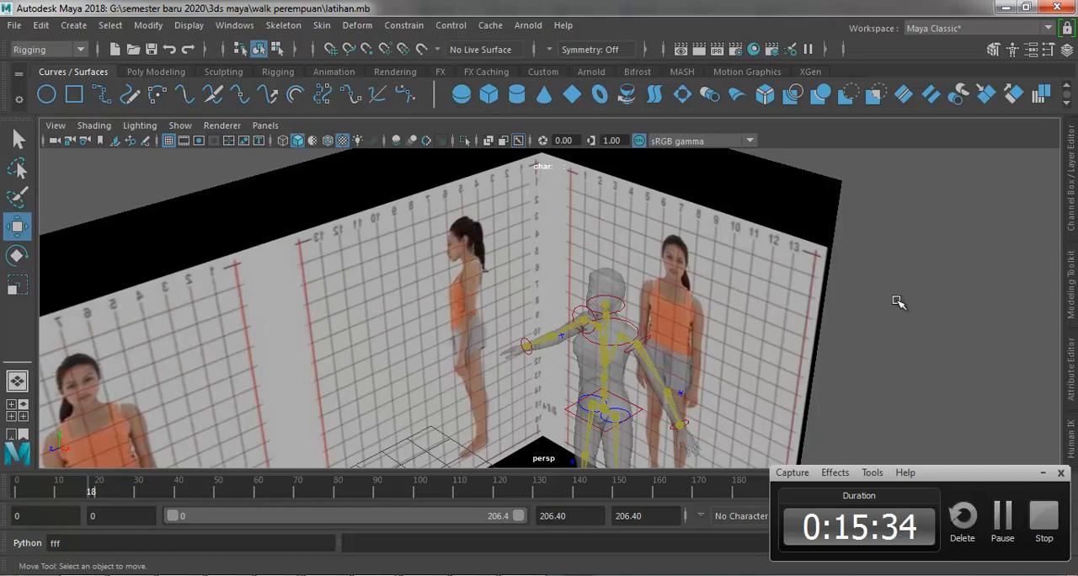
scroll(698, 290, "down", 3)
key("ctrl+s")
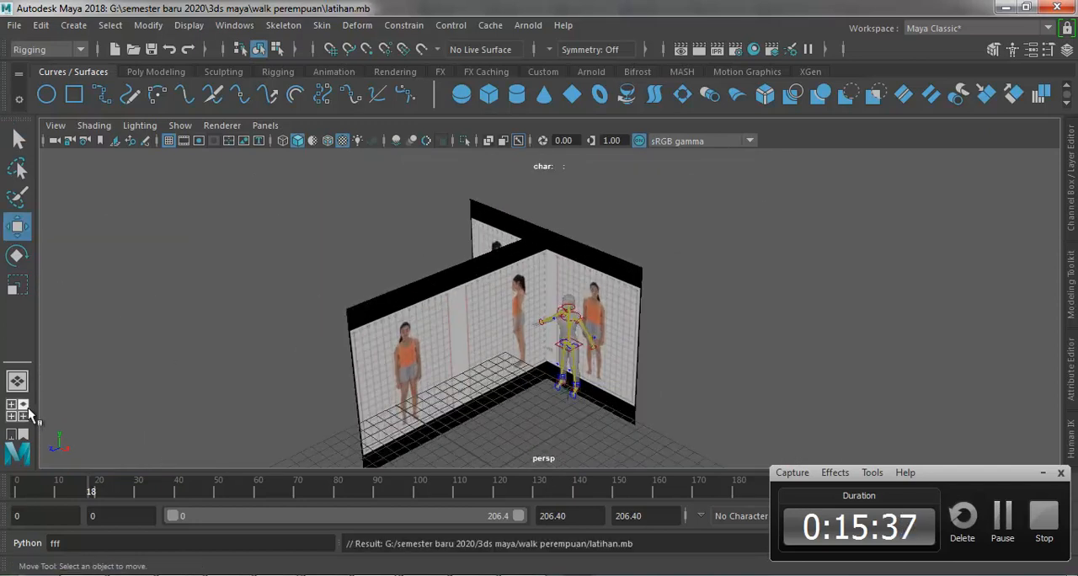
Step: Set up a four-view layout, collapse the top view and fit the side view around its reference plane
left_click(23, 436)
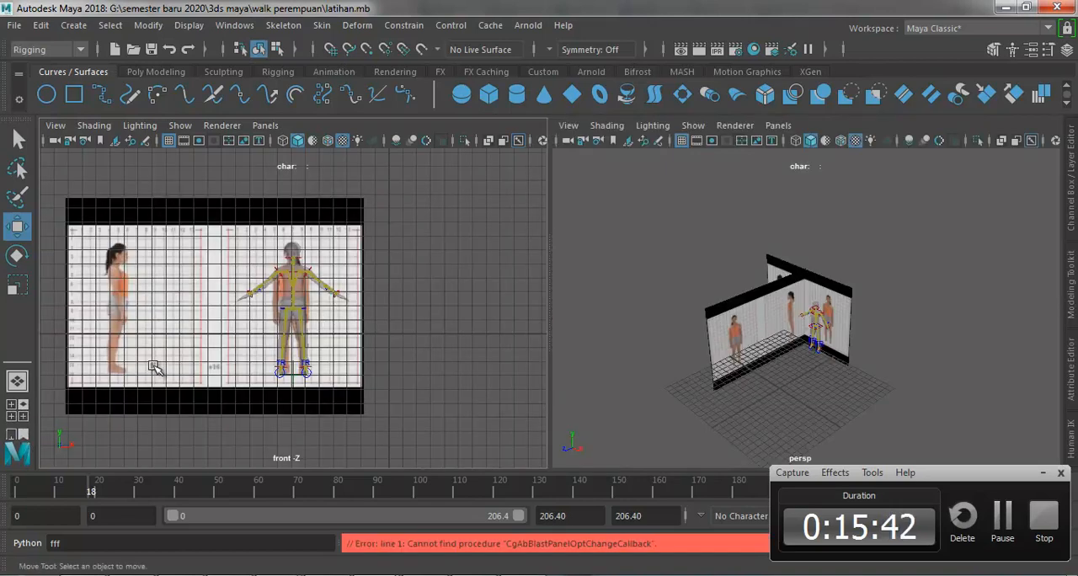
left_click(22, 416)
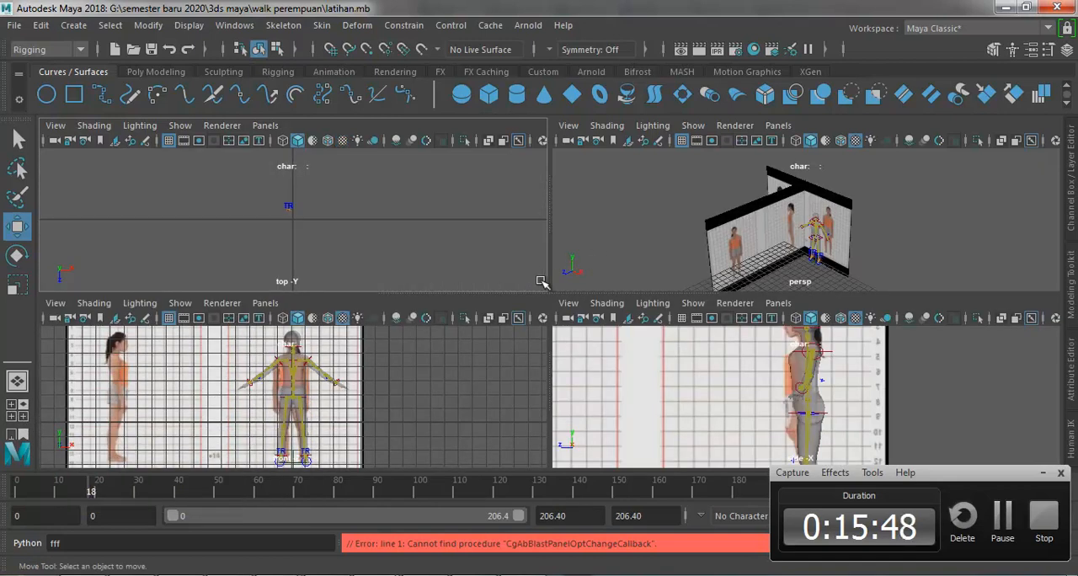
left_click_drag(548, 270, 69, 269)
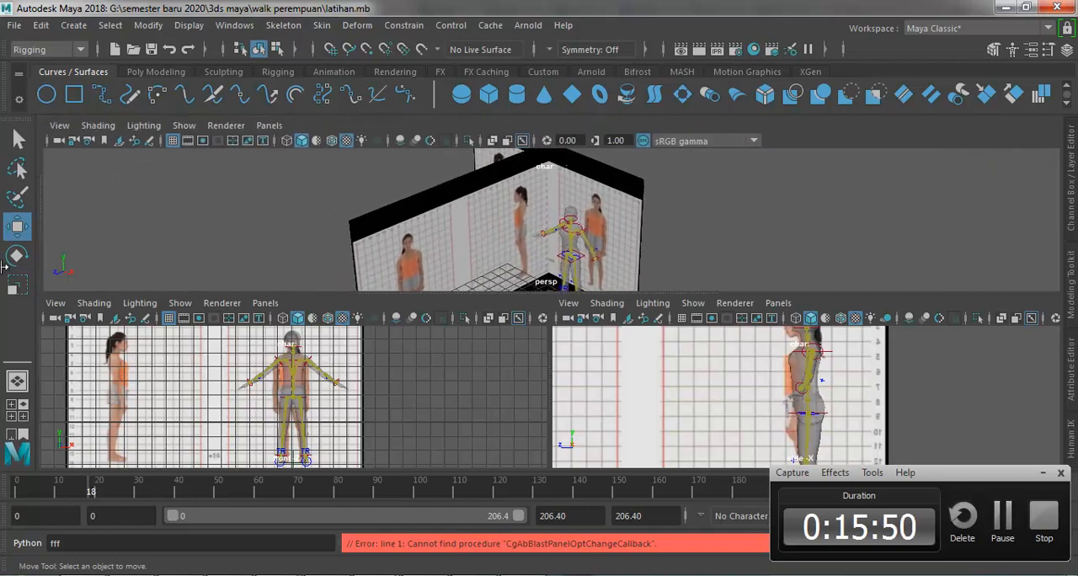
mouse_move(424, 288)
left_mouse_down()
mouse_move(426, 251)
mouse_move(424, 273)
left_mouse_up()
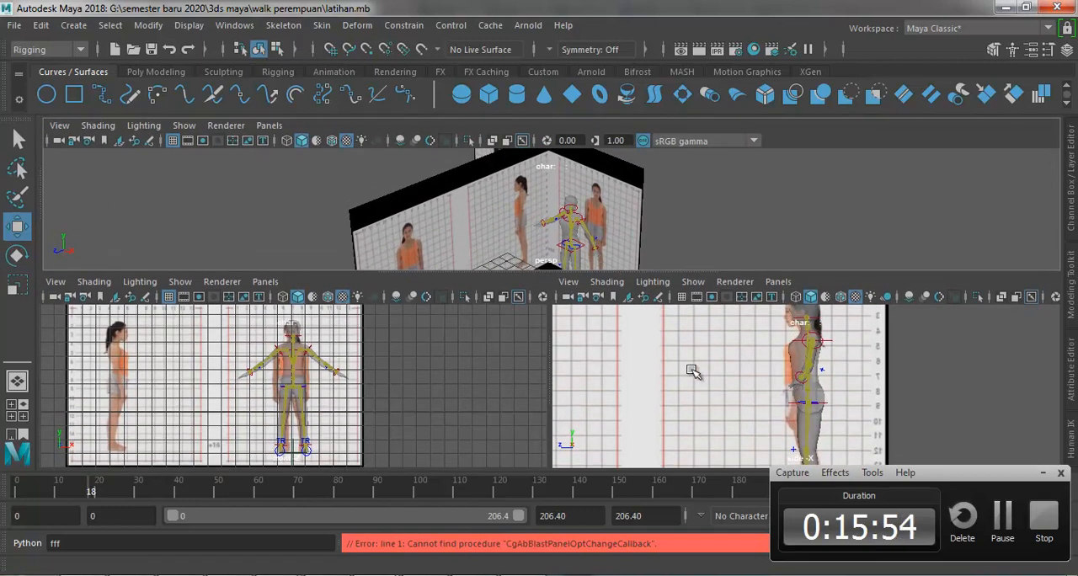
scroll(930, 378, "down", 4)
scroll(913, 387, "up", 2)
left_click(1044, 477)
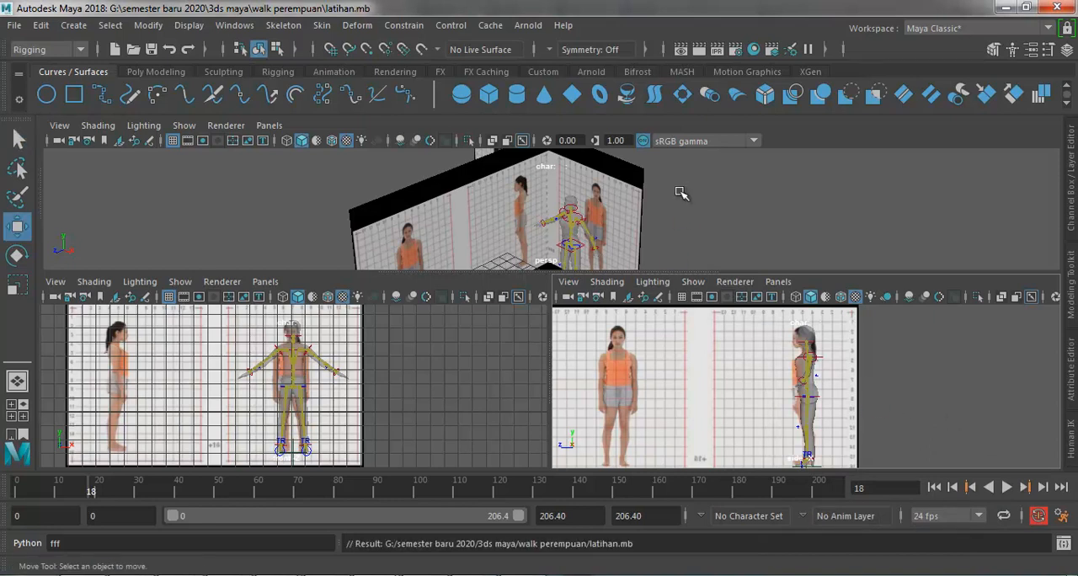
Step: Select the rig's hips control and enlarge the front and side views over the perspective view
left_click_drag(692, 198, 636, 234, "alt")
left_click(565, 236)
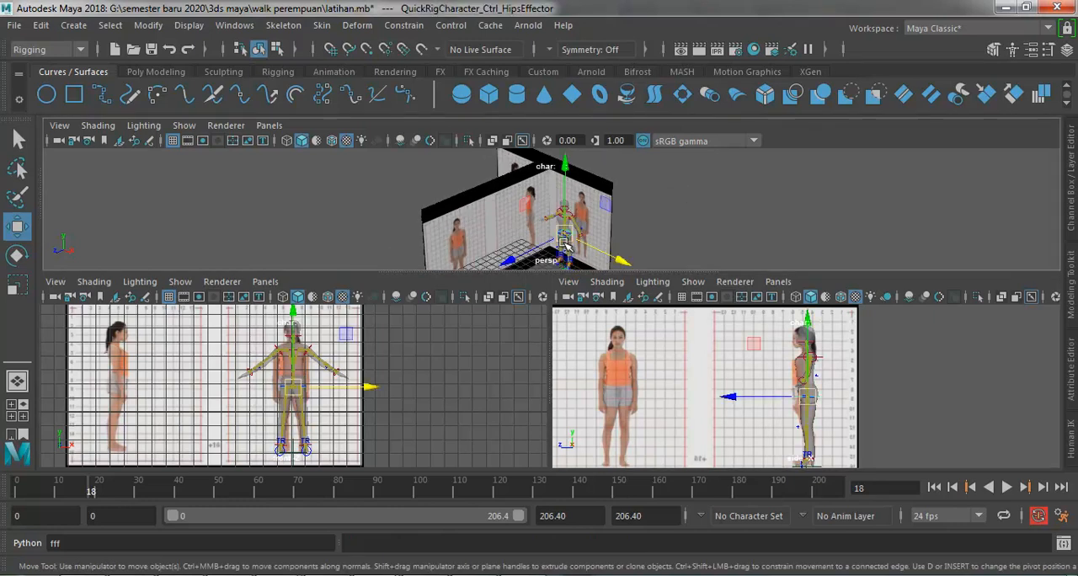
left_click_drag(757, 278, 758, 132)
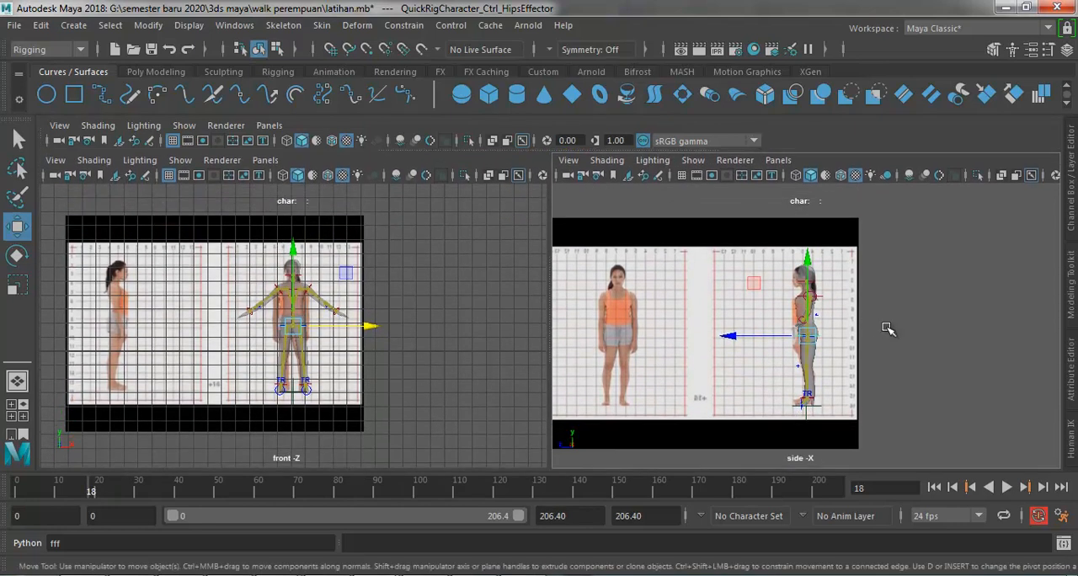